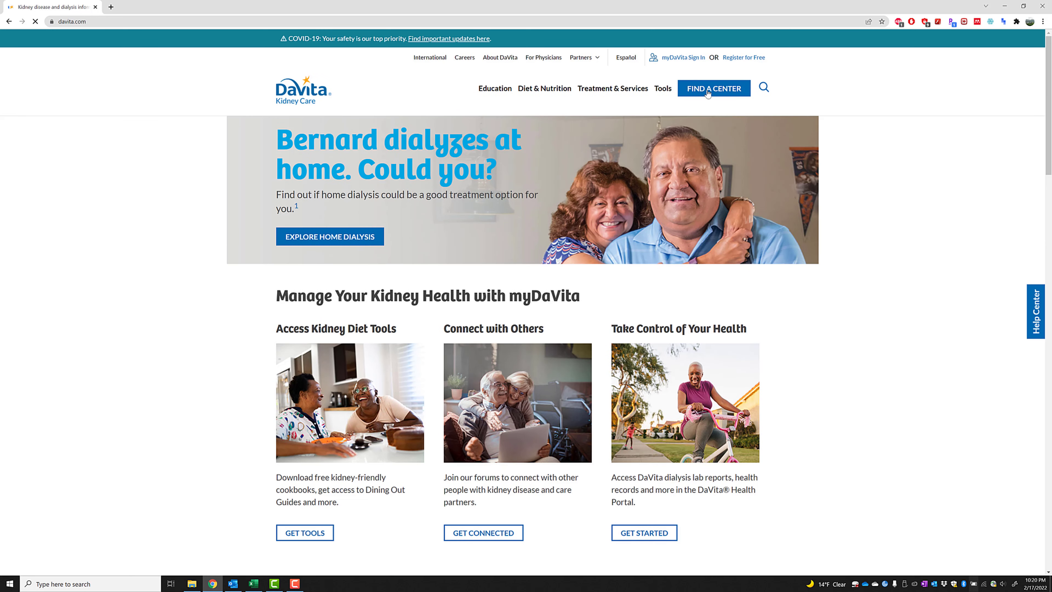
Open the dialysis center finder, browse by state for Alabama, and review the listed centers.
left_click(708, 89)
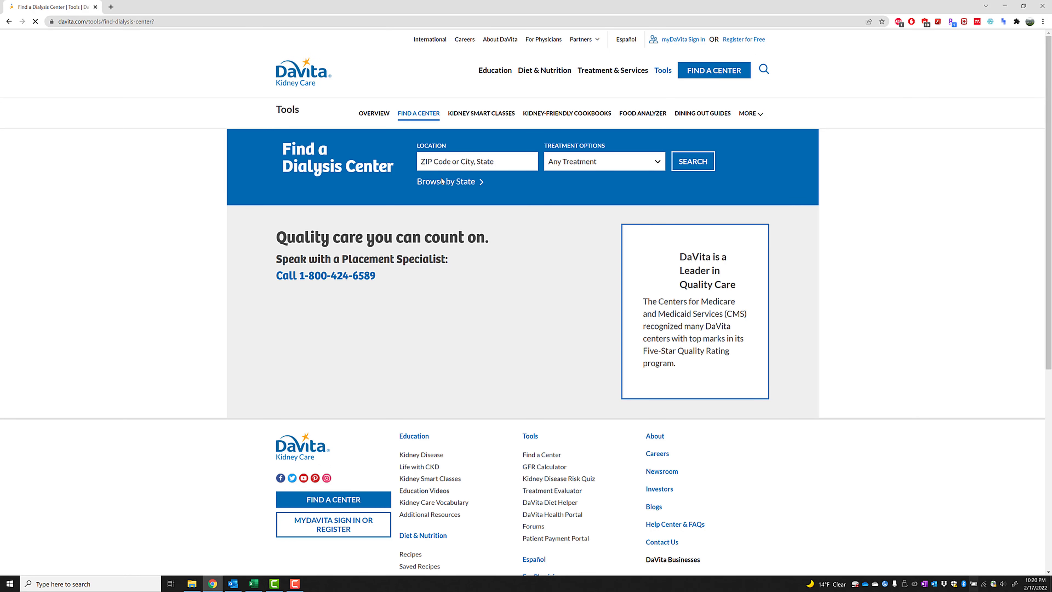
left_click(467, 182)
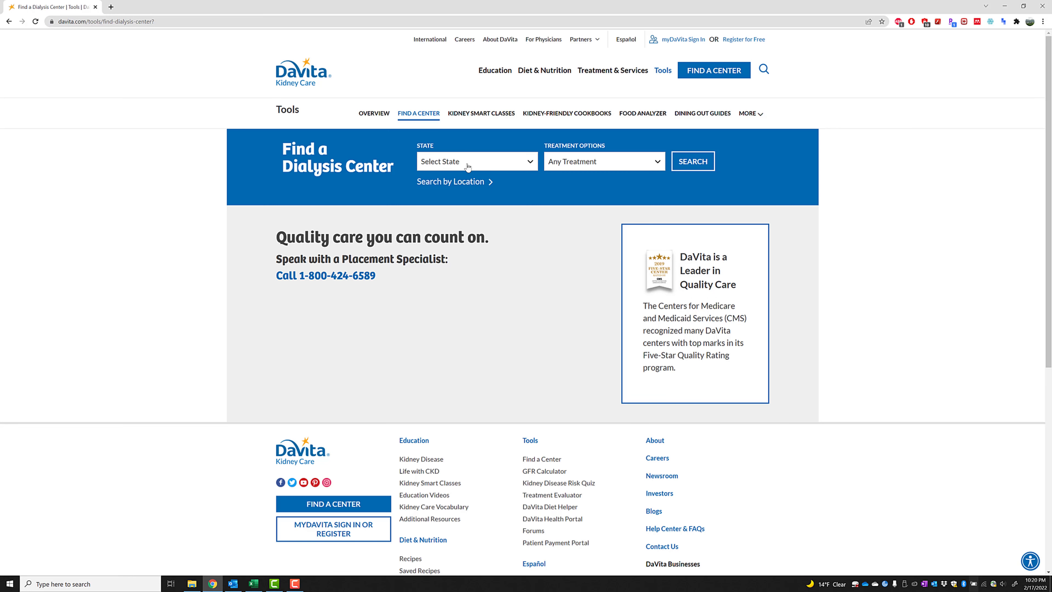
left_click(467, 166)
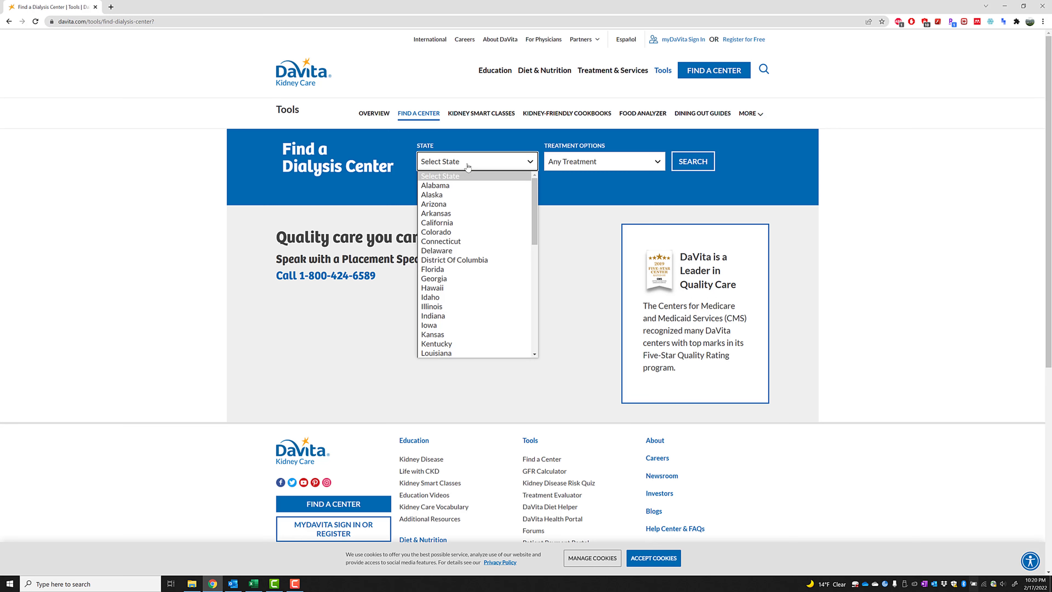
left_click(450, 188)
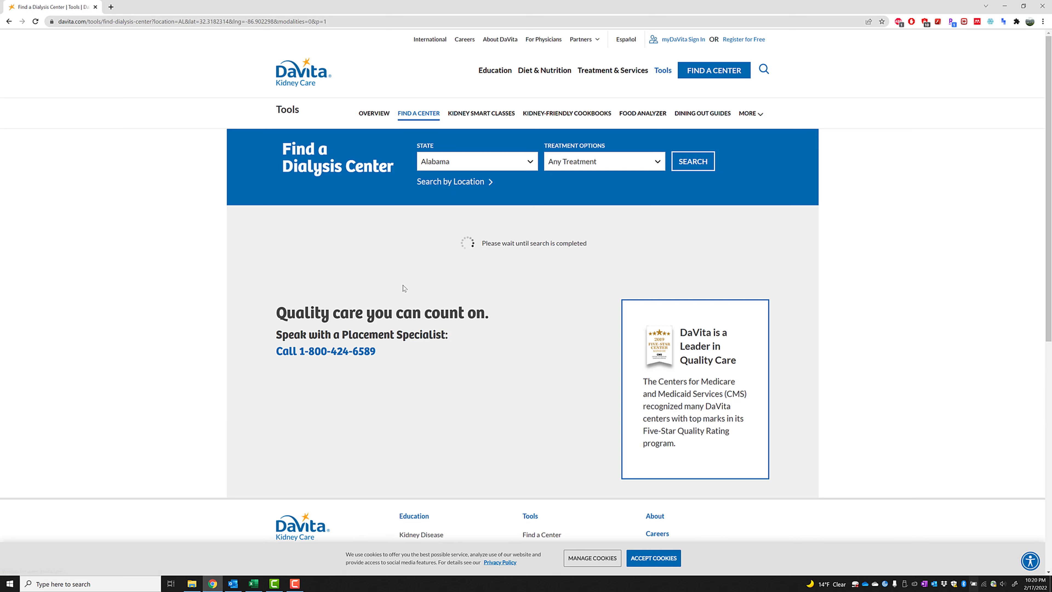
scroll(350, 421, "down", 5)
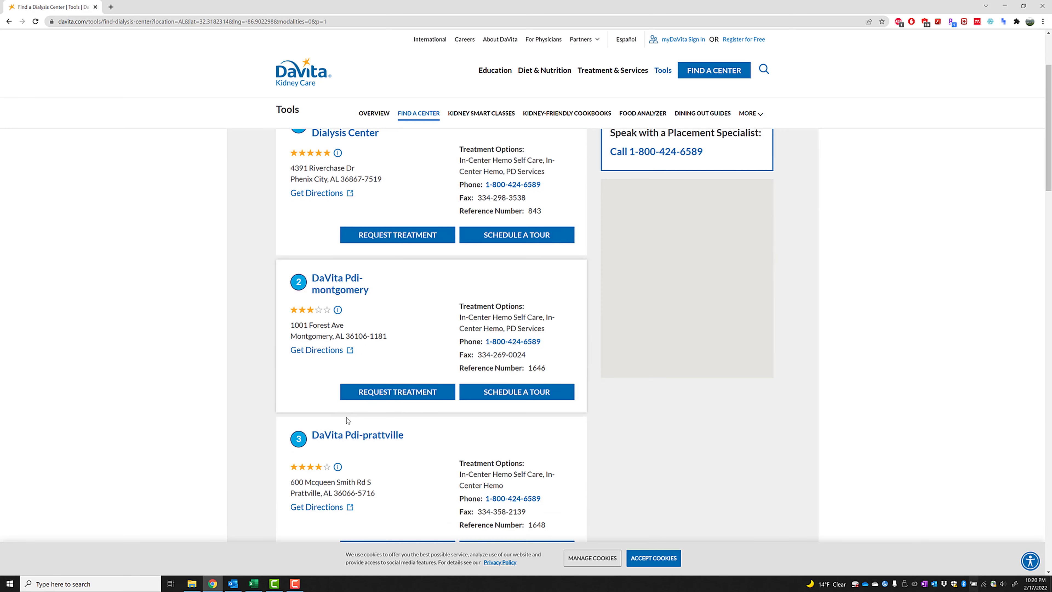
scroll(347, 419, "down", 1)
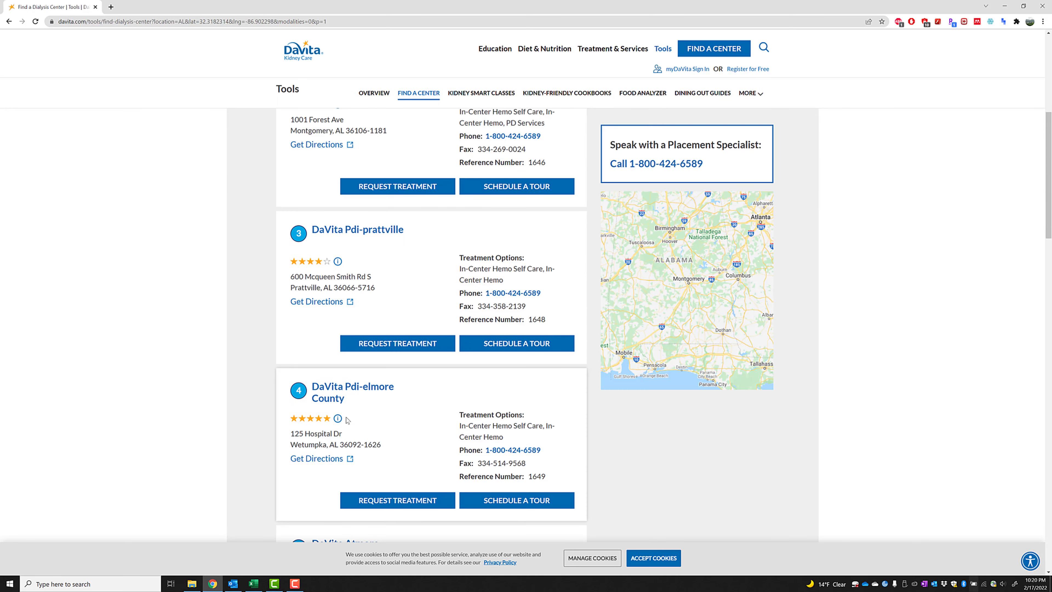
scroll(347, 412, "up", 4)
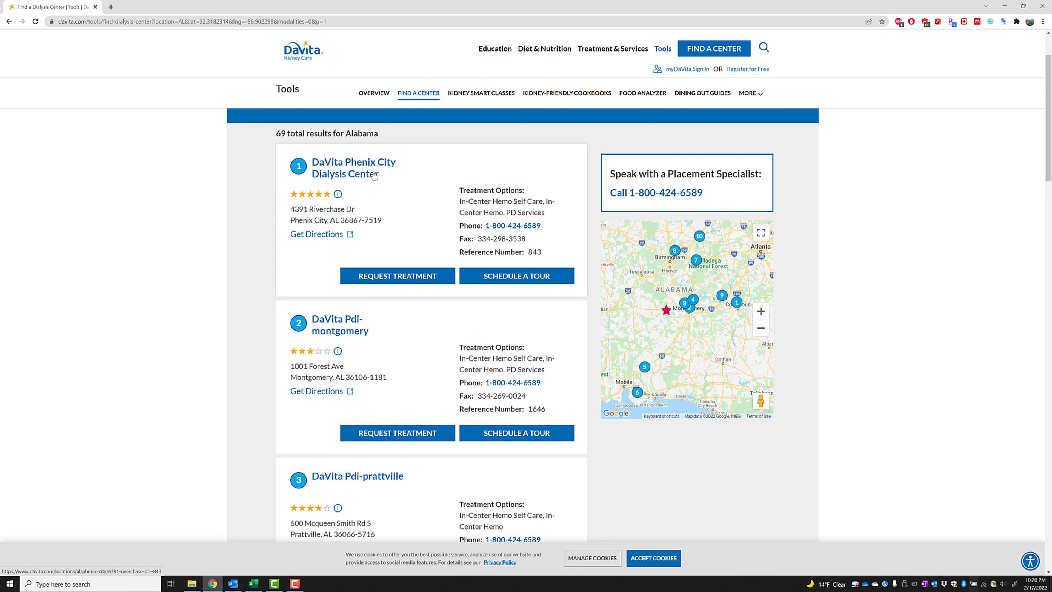
scroll(399, 377, "down", 2)
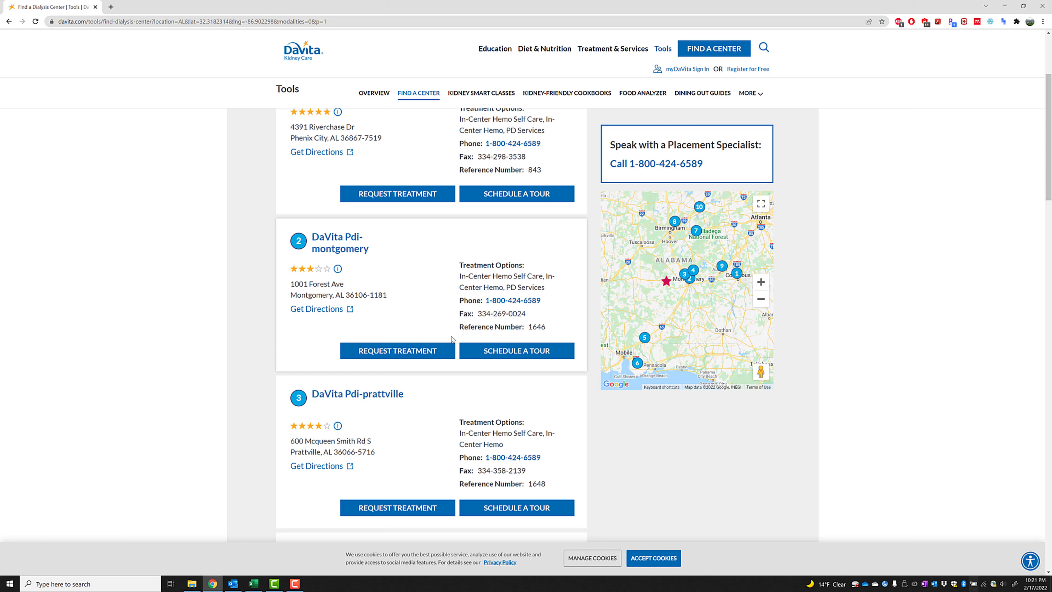
scroll(452, 339, "up", 5)
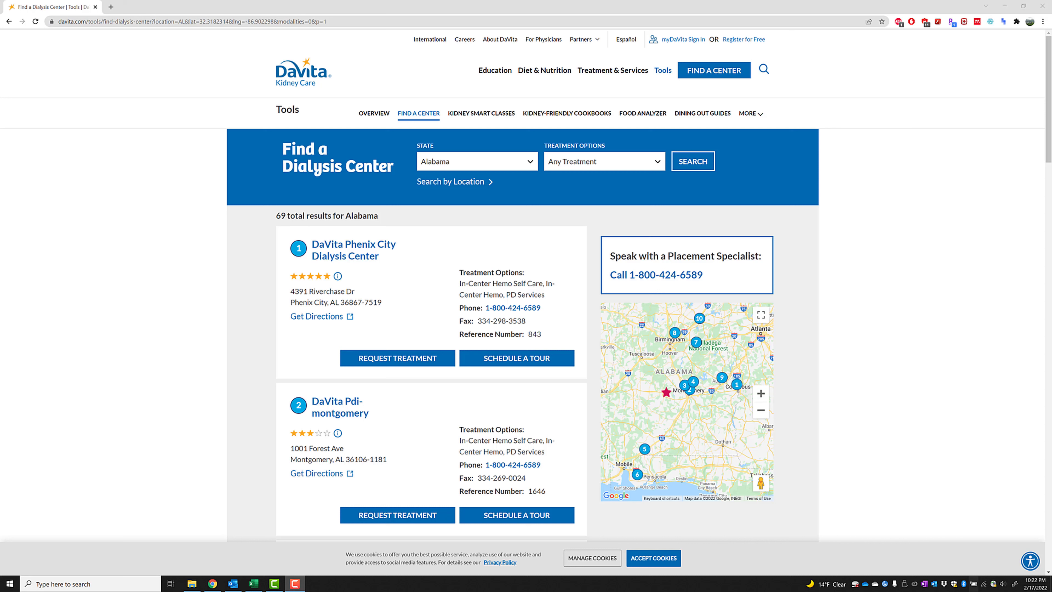
Open the browser's developer tools for the Alabama results page.
left_click(1042, 22)
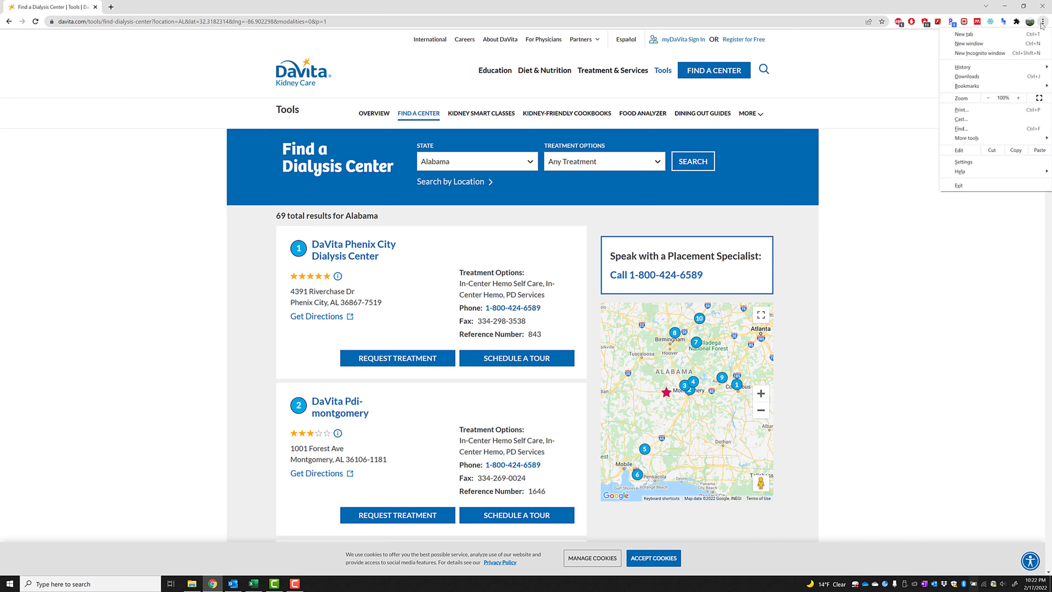
mouse_move(987, 178)
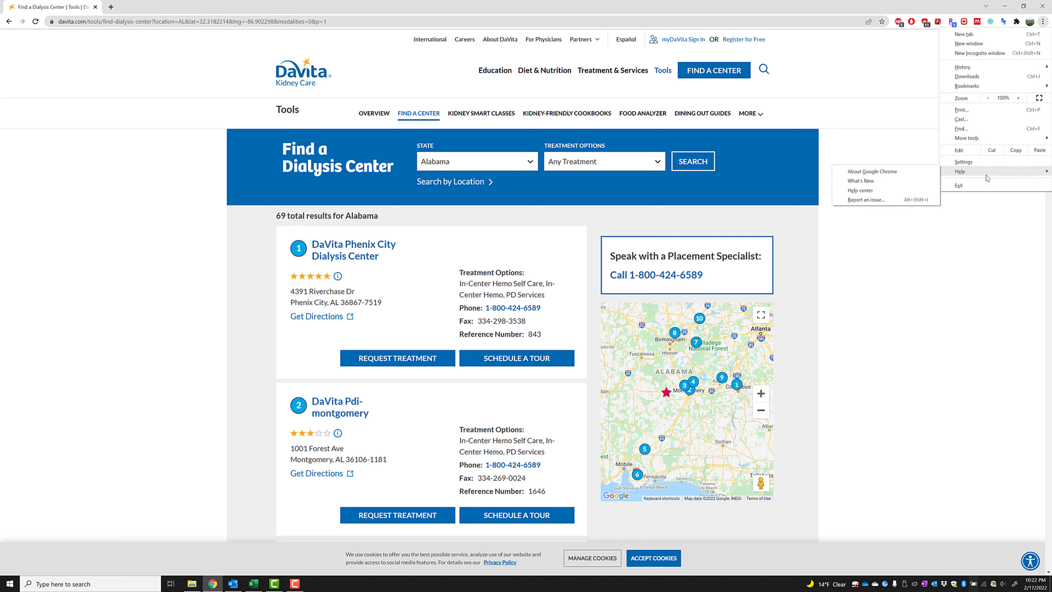
mouse_move(988, 140)
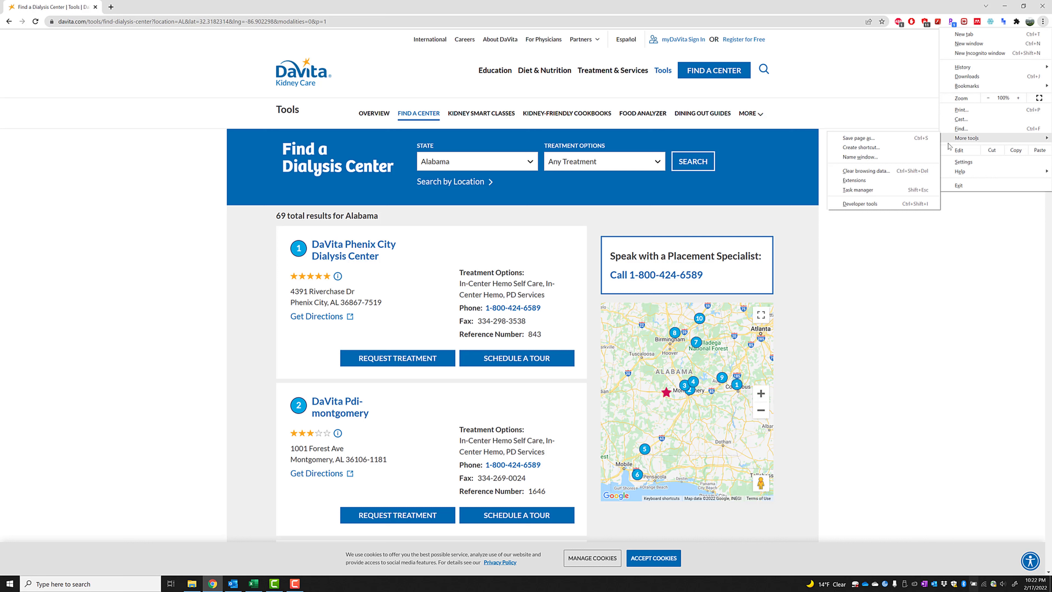
left_click(885, 202)
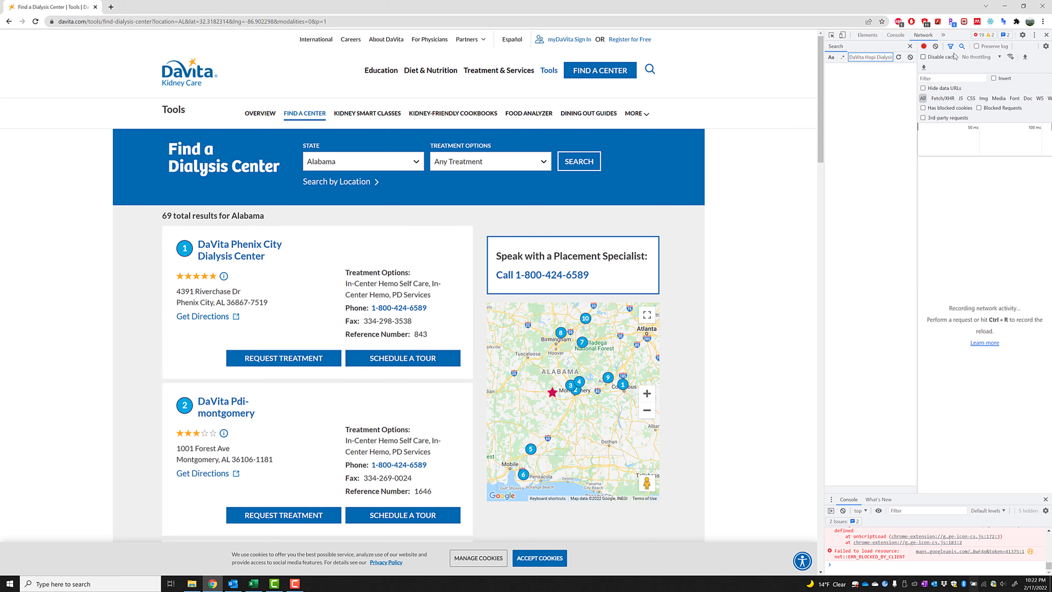
Undock the developer tools into a separate window, then reposition and enlarge it over the results page.
left_click(1035, 37)
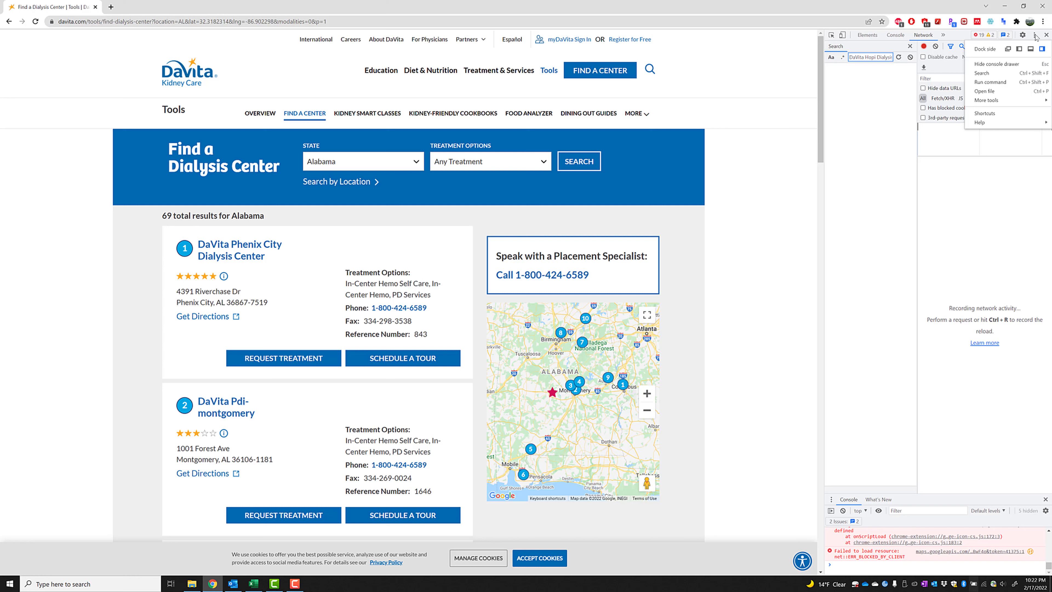
left_click(1009, 49)
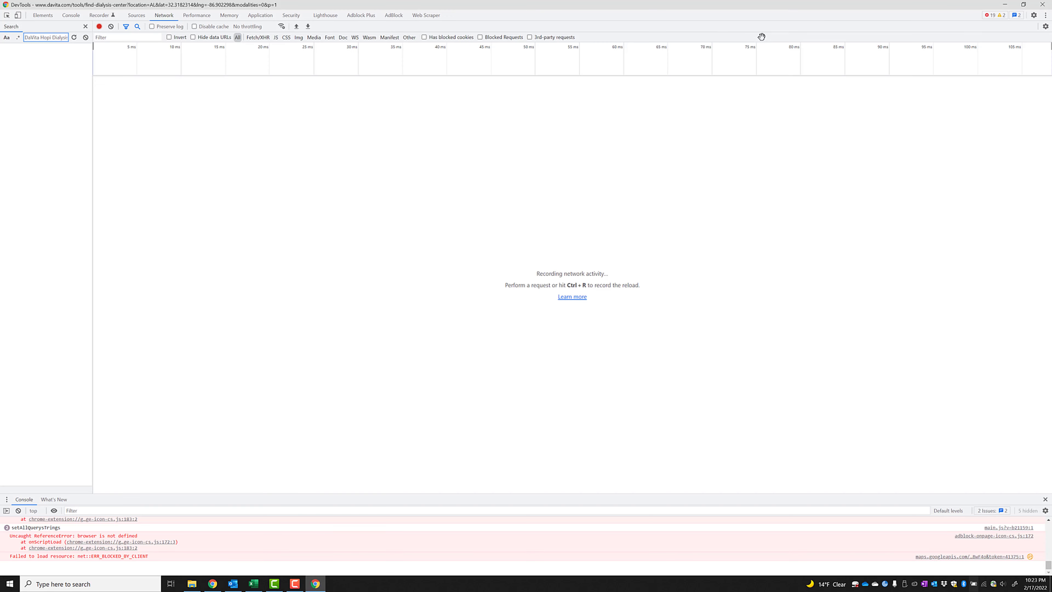
left_click_drag(644, 11, 575, 139)
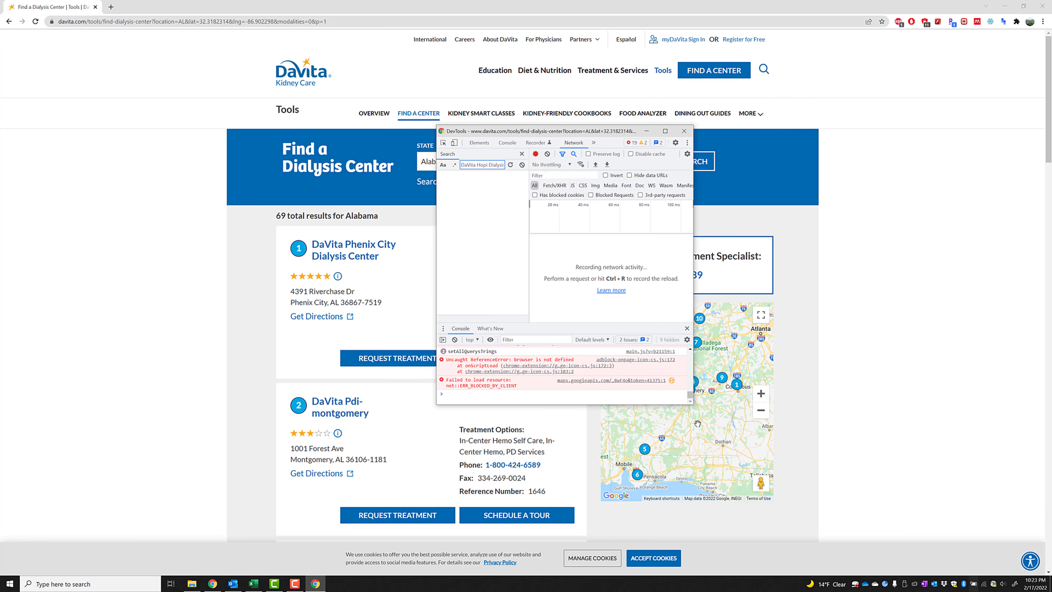
left_click_drag(692, 406, 941, 520)
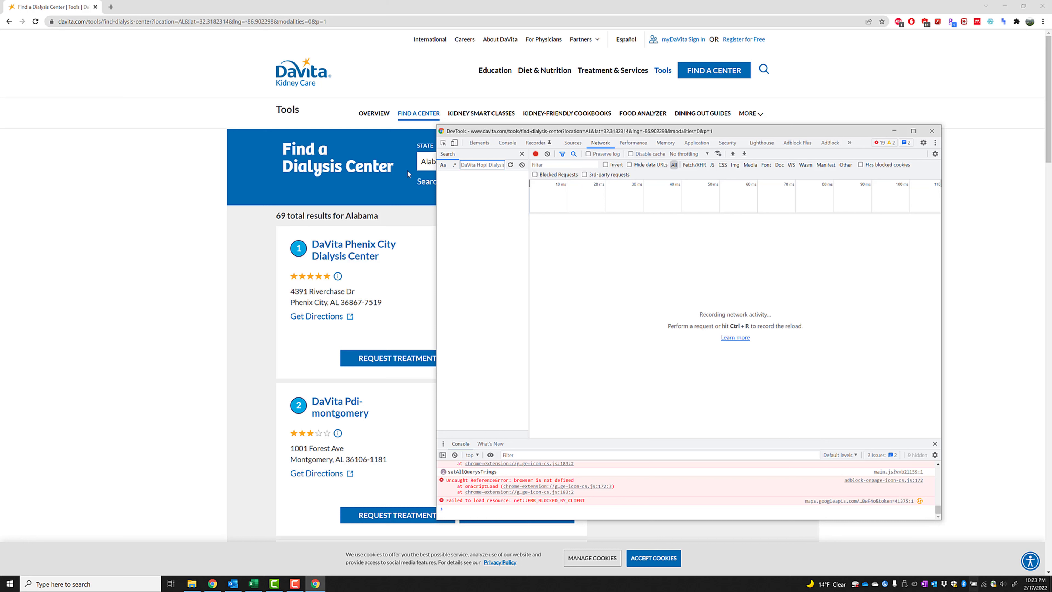
Rerun the center search for Alabama with any treatment and bring up the recorded network requests in the developer tools.
left_click(428, 169)
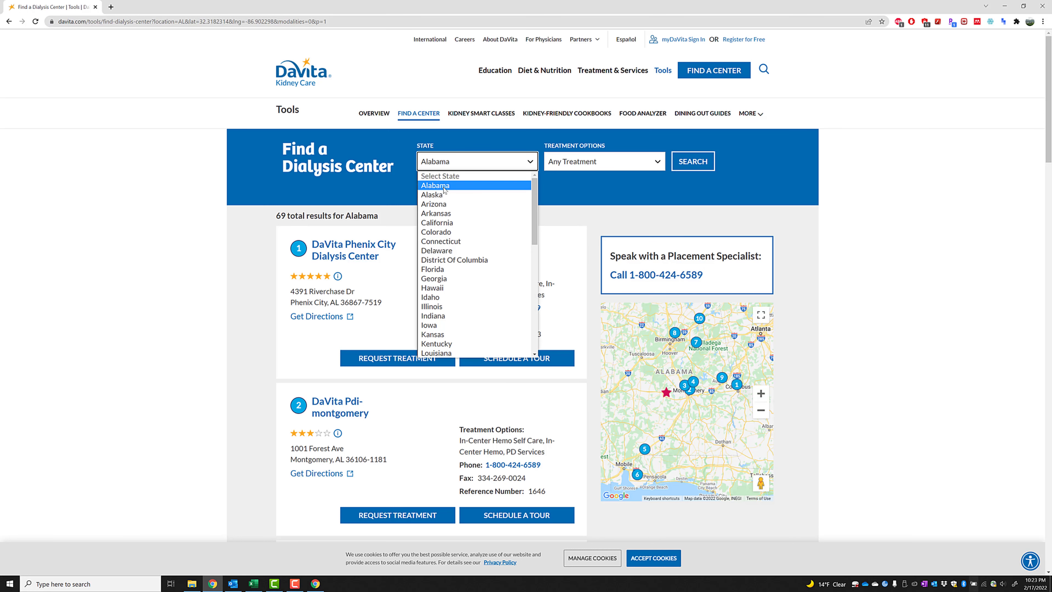
left_click(444, 188)
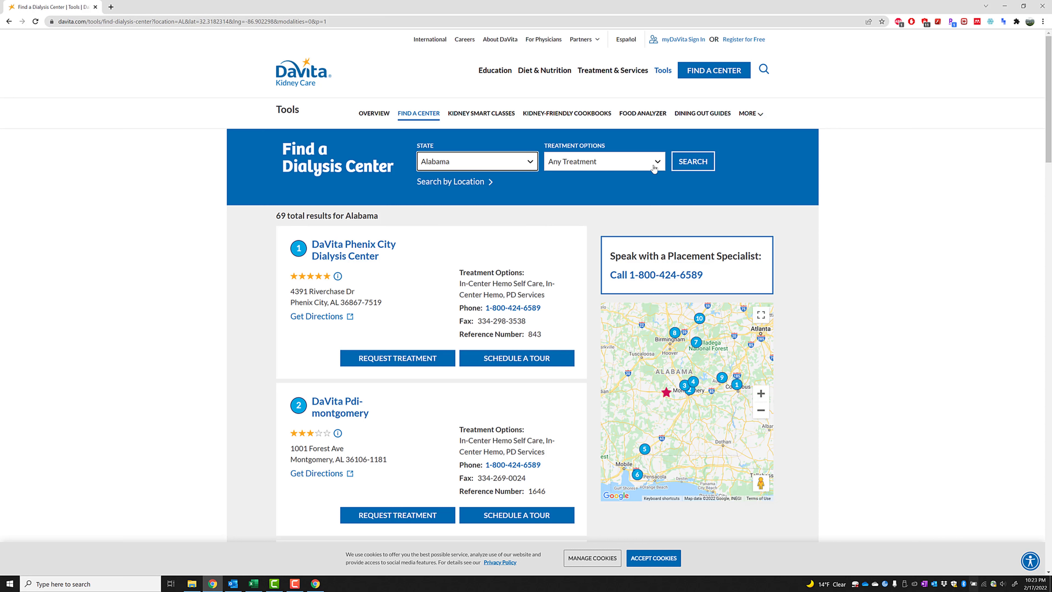
left_click(680, 165)
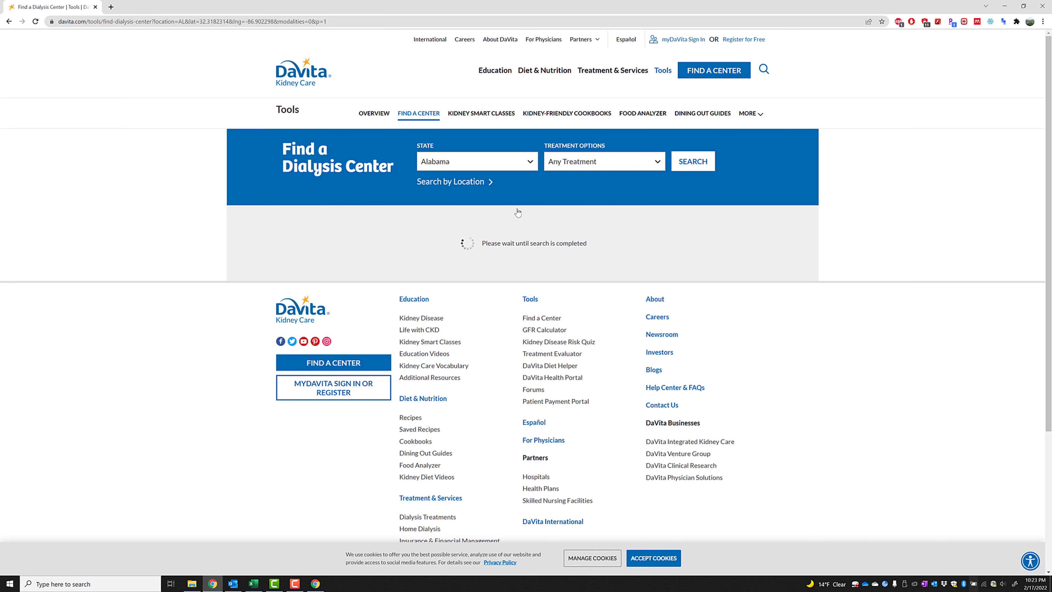
key("alt+Tab")
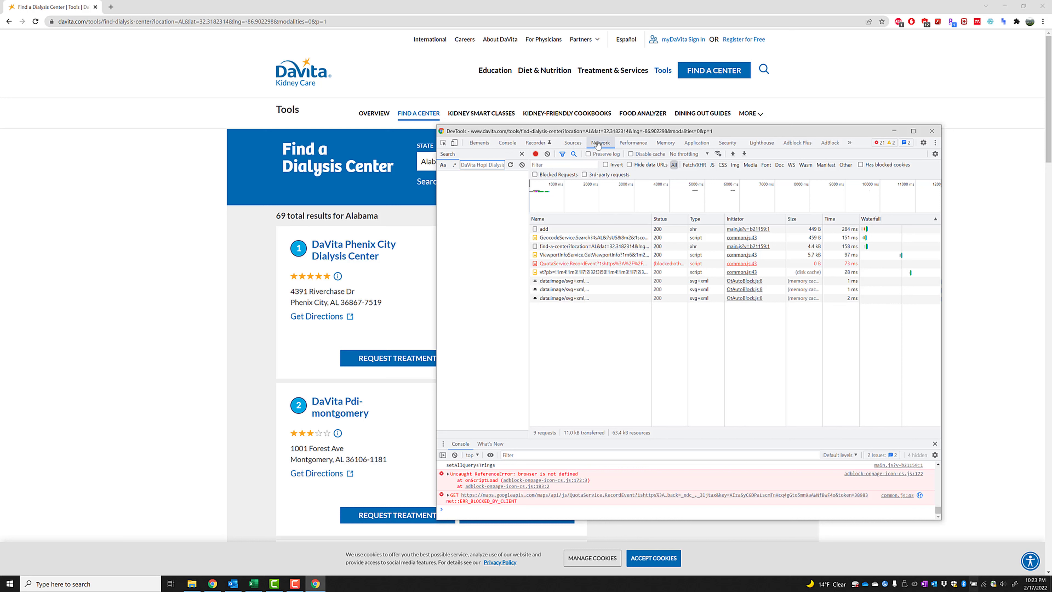
left_click(598, 144)
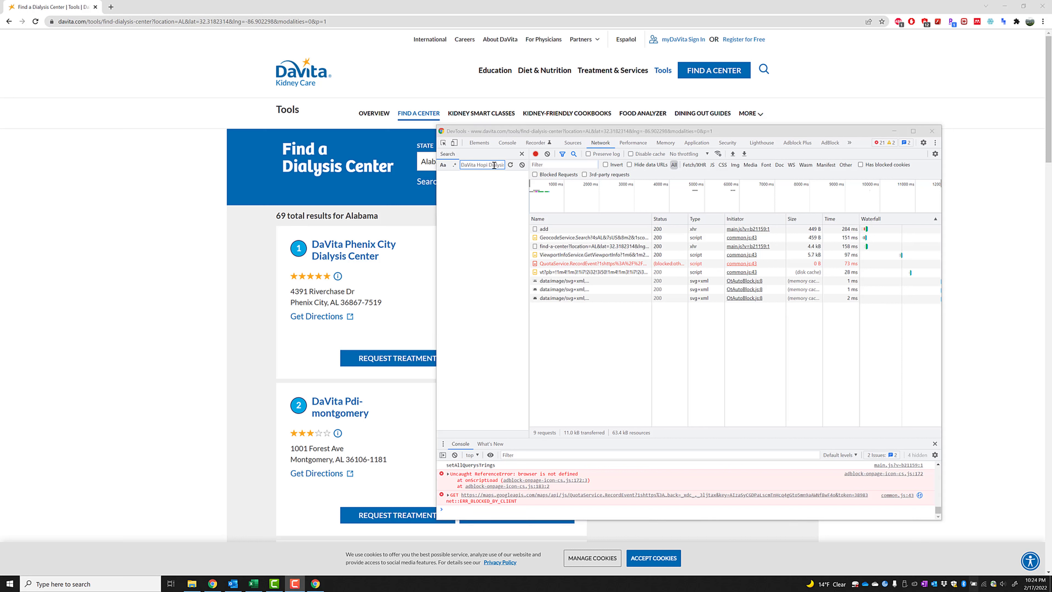
Copy the first center's name from the results and search the network traffic for "DaVita Phenix City Dialysis Center".
triple_click(494, 165)
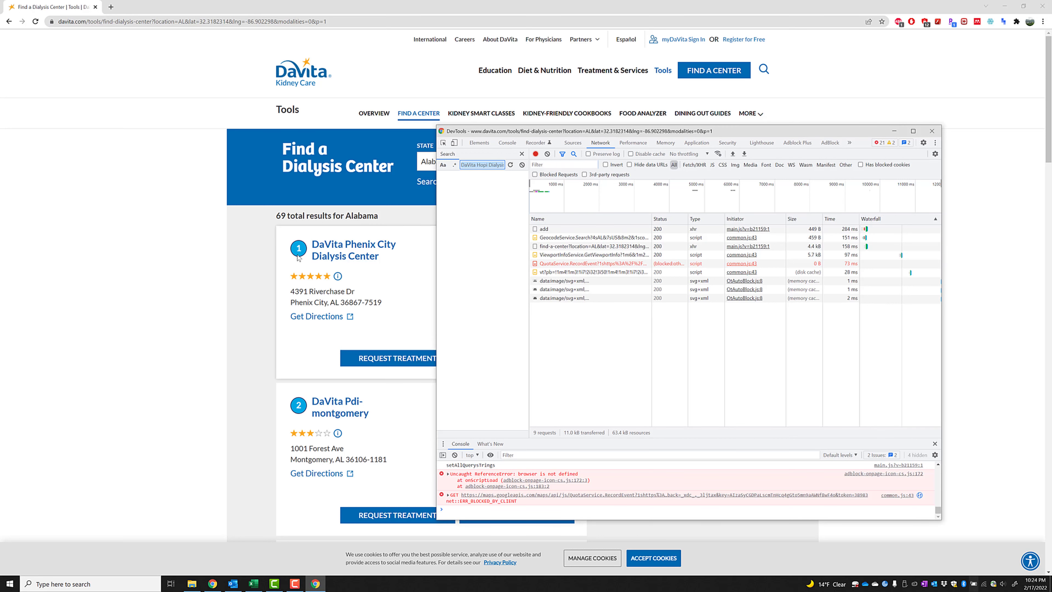
scroll(318, 248, "down", 3)
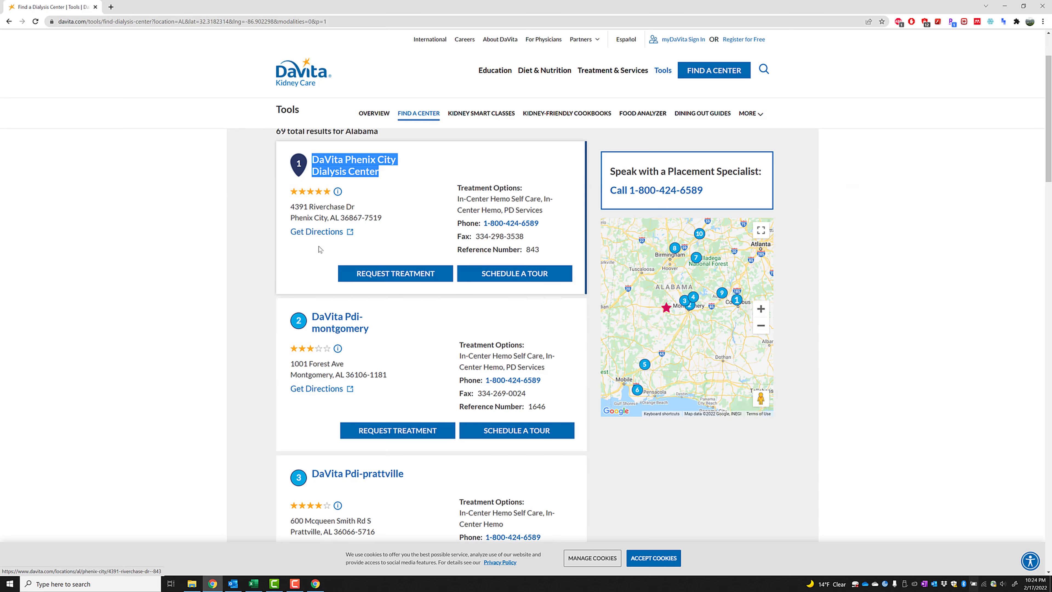
key("ctrl+shift+i")
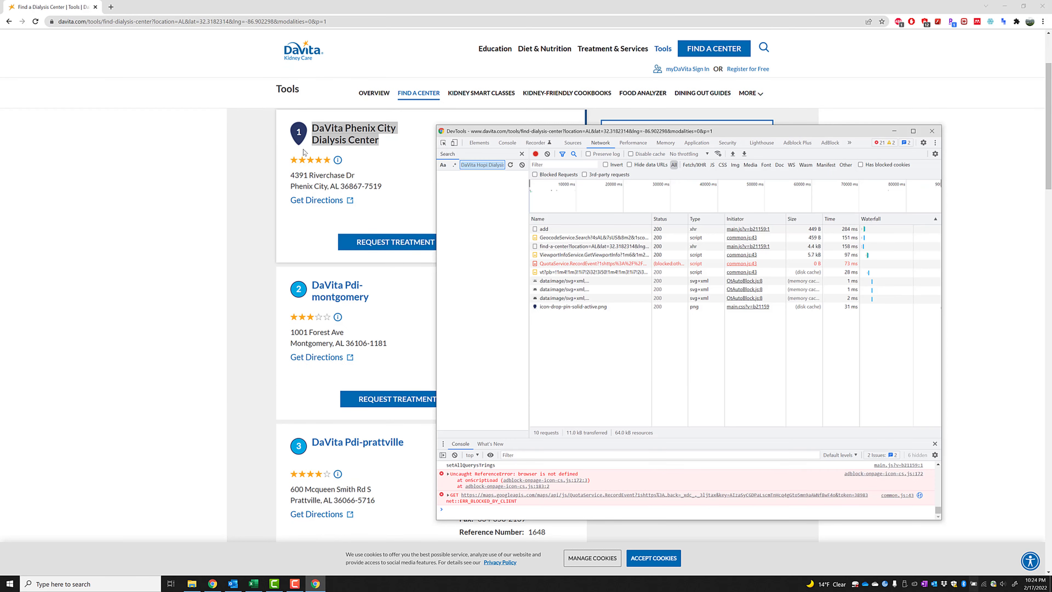
left_click(479, 165)
triple_click(479, 165)
key("ctrl+v")
key("Return")
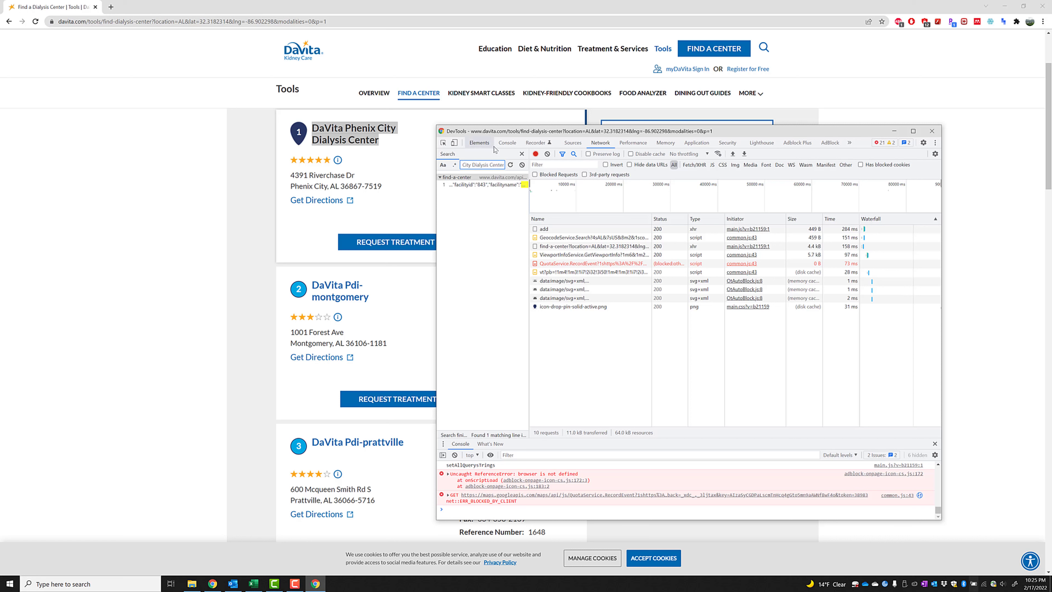
Open the matching find-a-center response, expand its locations list in the structured preview, and look through the entries.
left_click(499, 187)
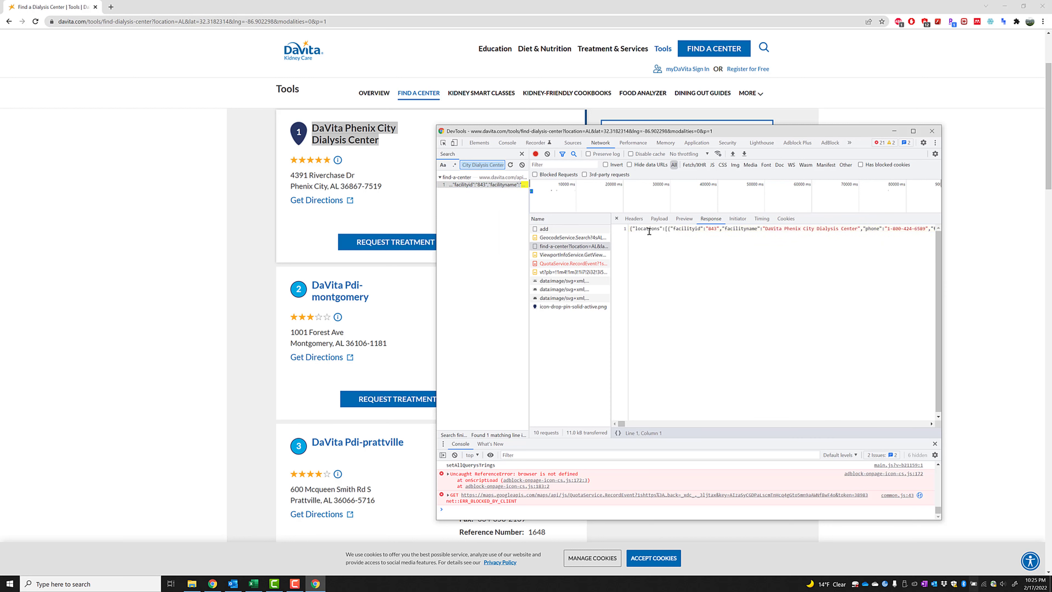
left_click(685, 229)
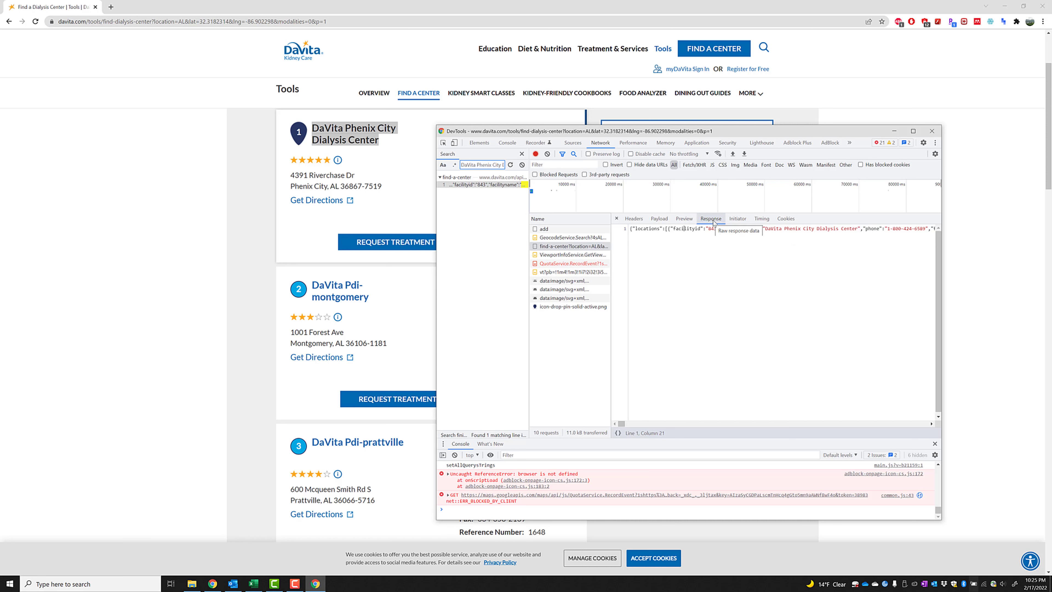
left_click(682, 220)
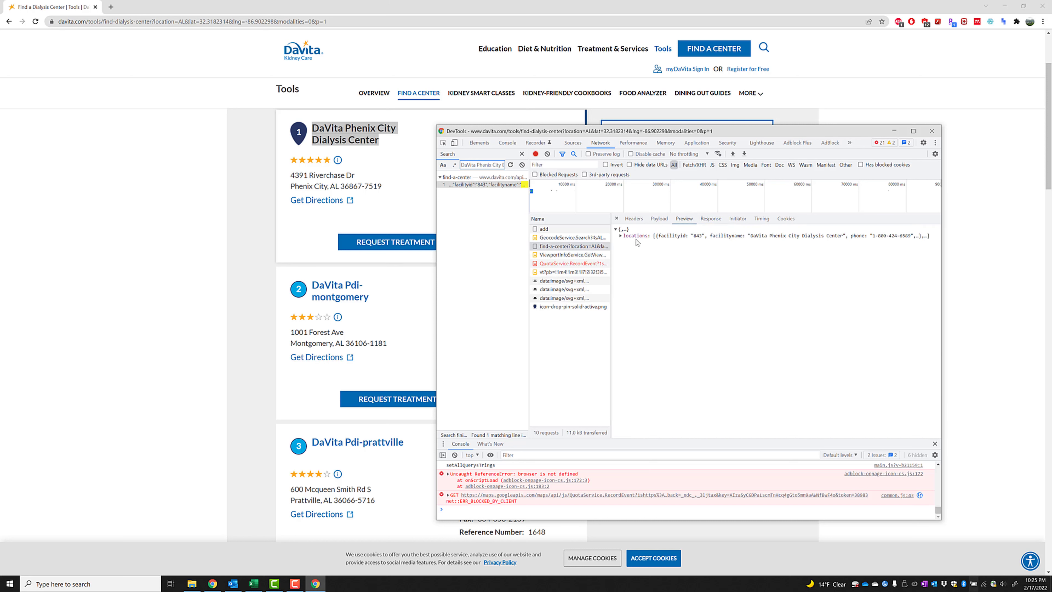
left_click(621, 236)
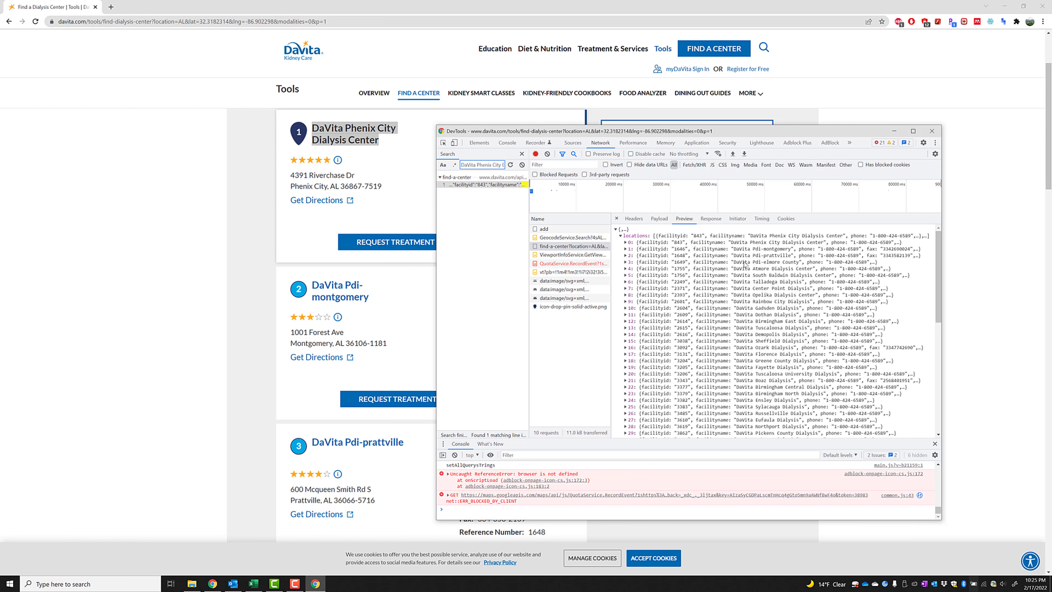
left_click_drag(948, 238, 948, 226)
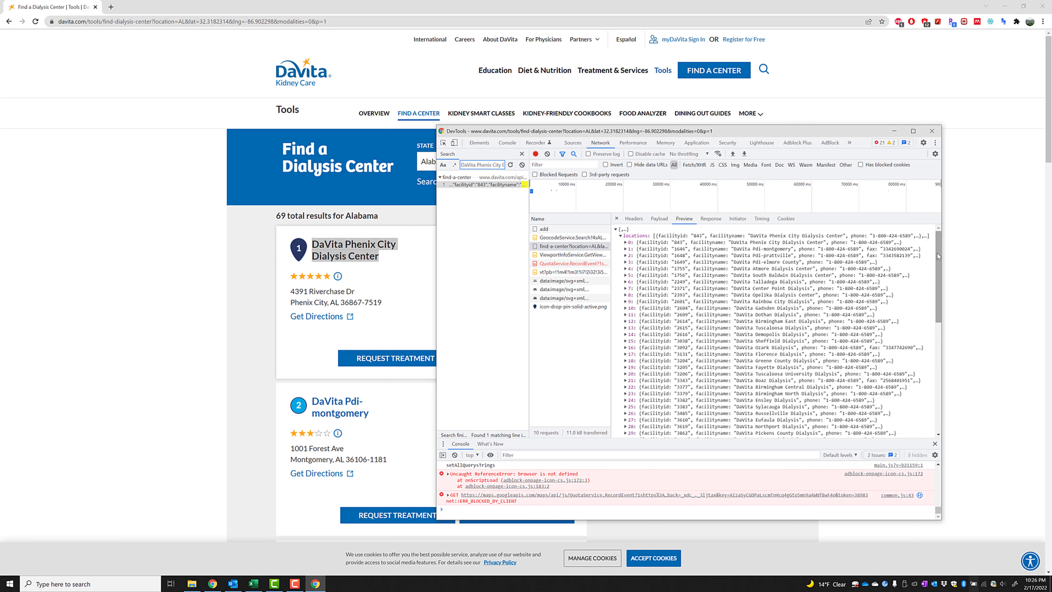
scroll(940, 291, "down", 1)
scroll(939, 292, "down", 6)
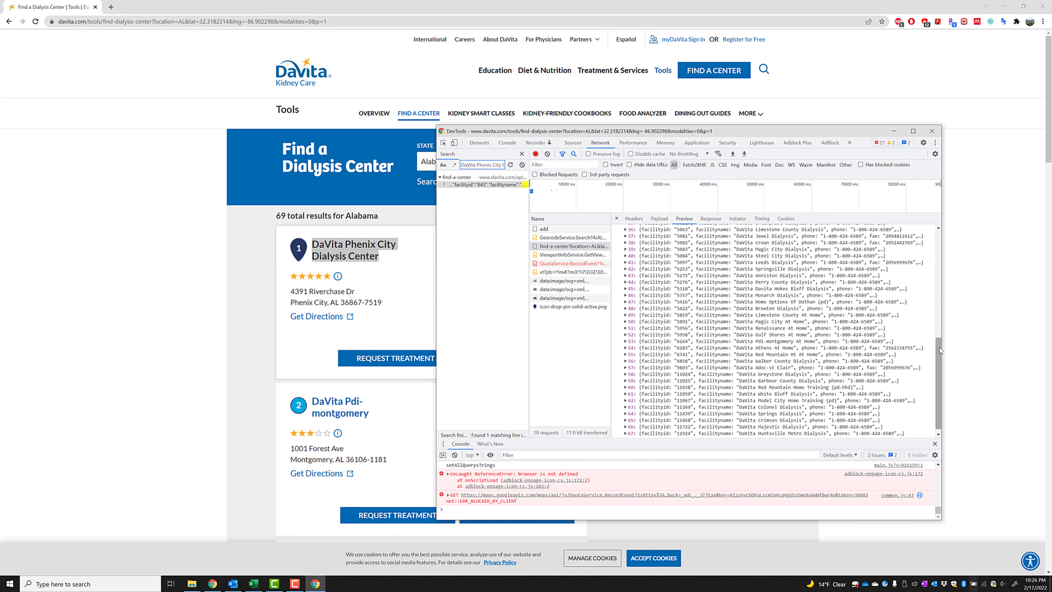
scroll(946, 325, "up", 7)
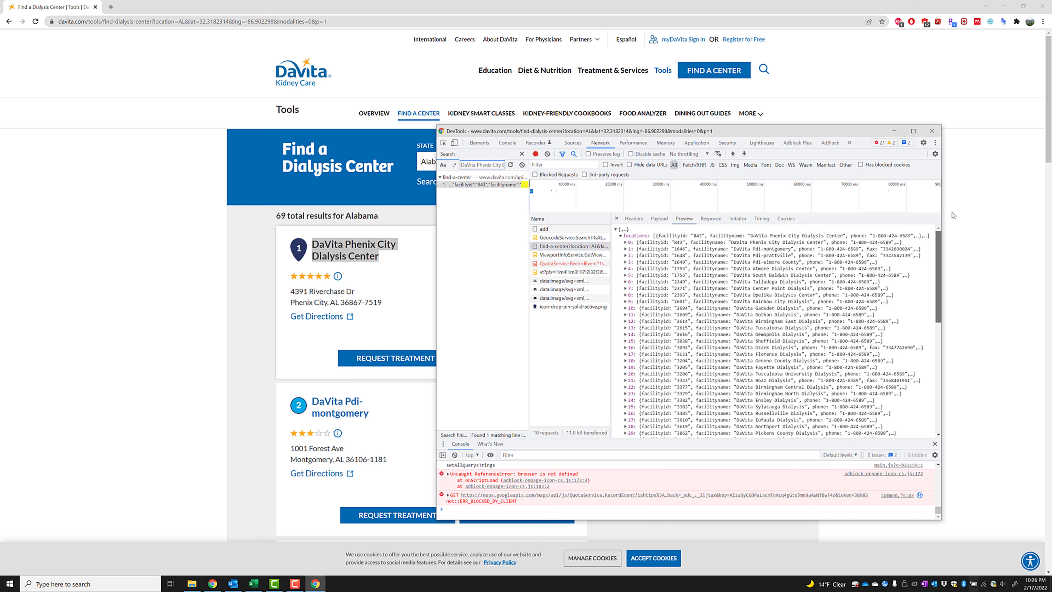
Collapse the locations list in the find-a-center response preview and copy the whole locations object.
right_click(642, 239)
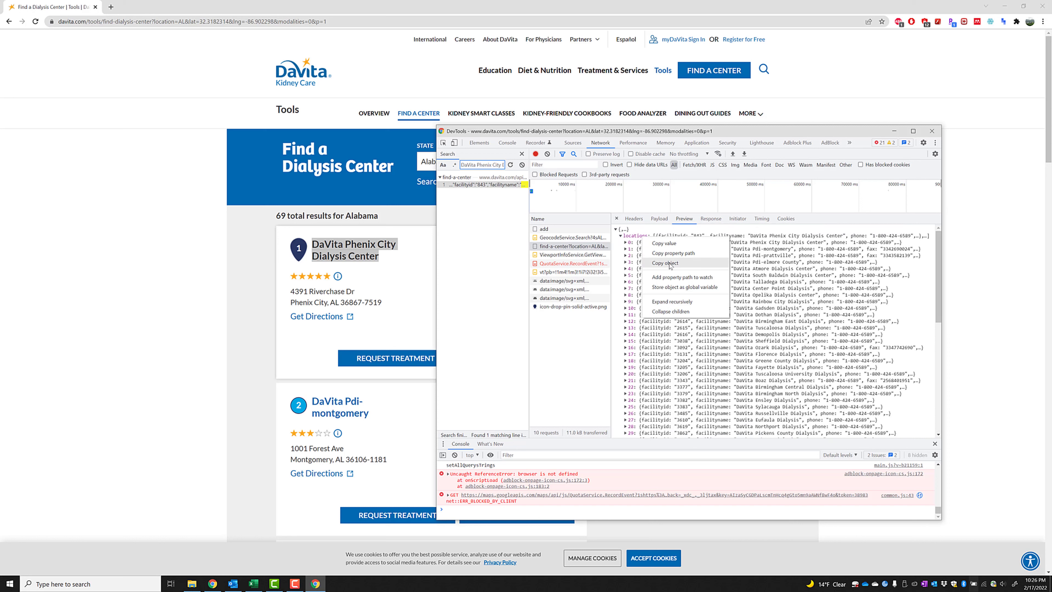
right_click(626, 236)
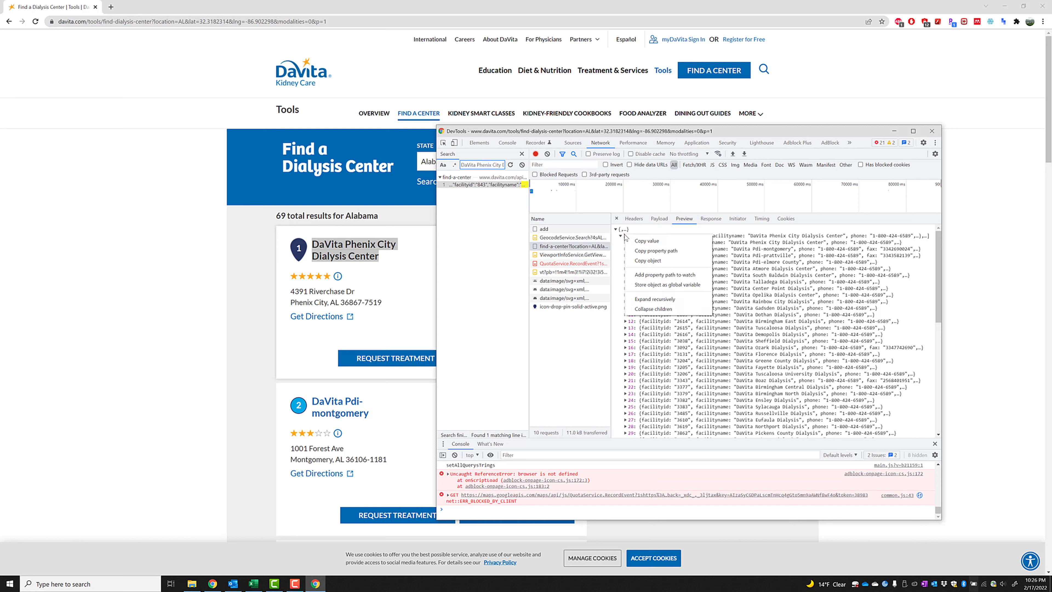
left_click(623, 237)
right_click(637, 236)
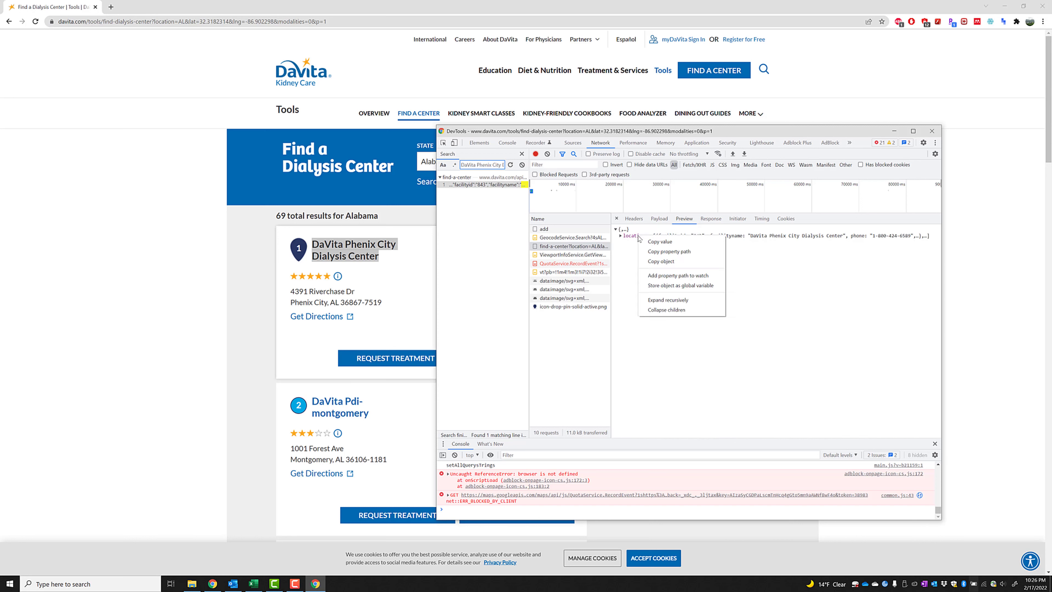
left_click(630, 239)
left_click(621, 236)
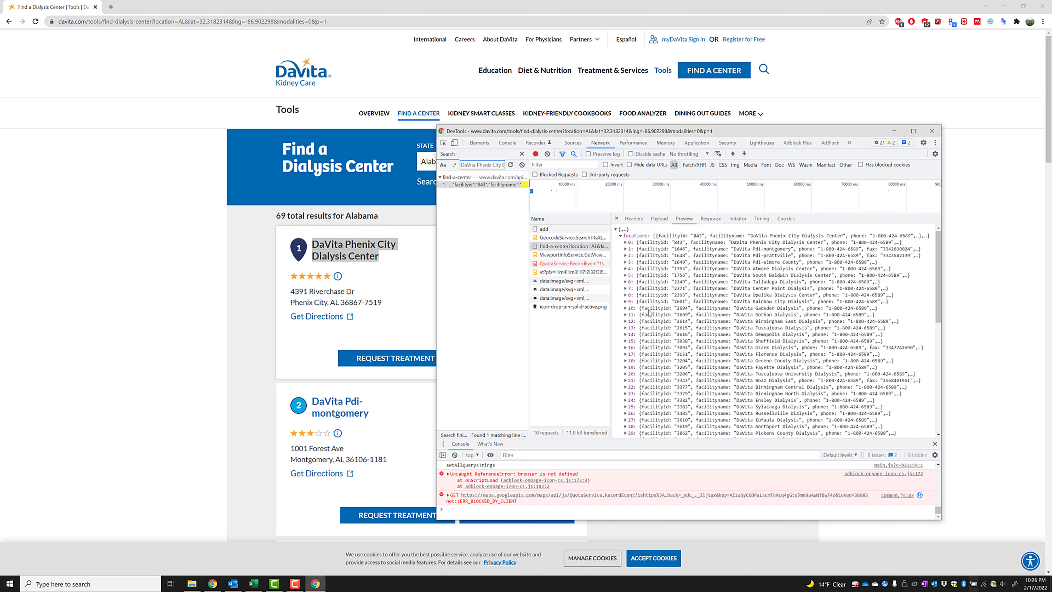
left_click(622, 237)
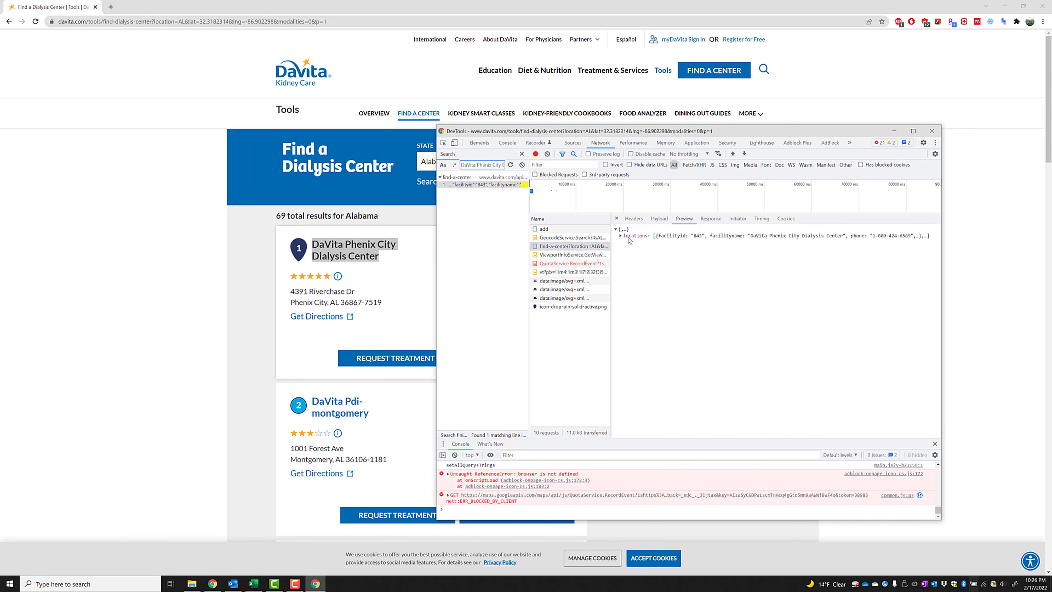
right_click(633, 240)
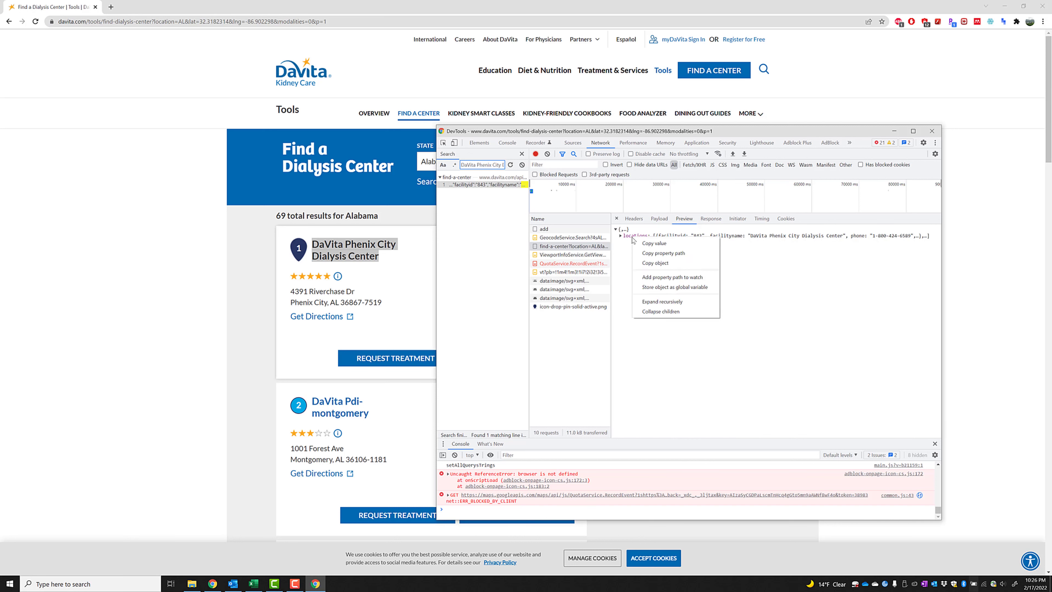
left_click(656, 263)
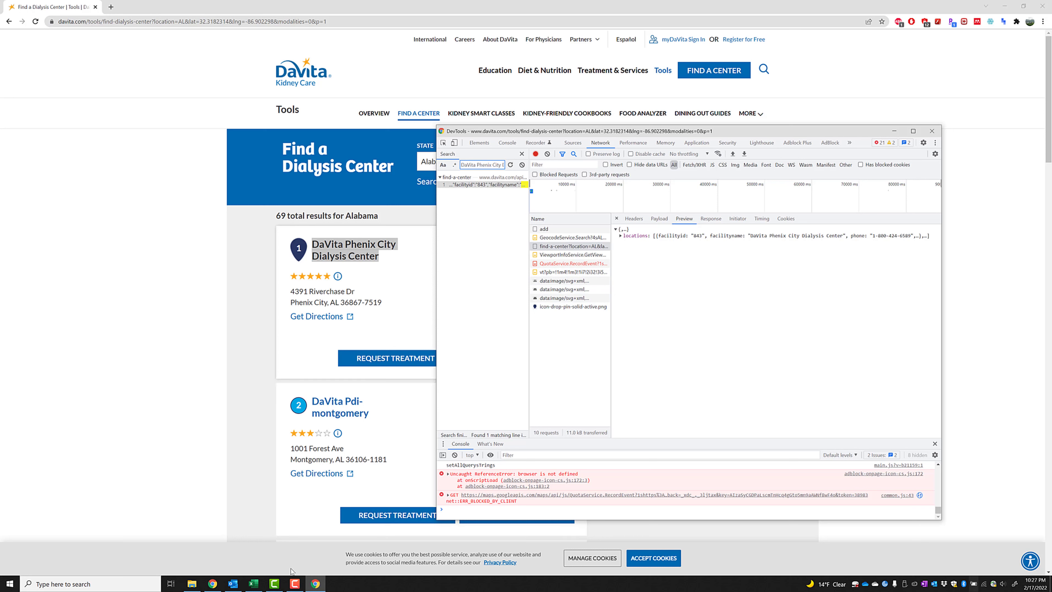
Switch to the blank Excel workbook and paste the copied data at A1 through the Text Import Wizard as delimited text split on spaces.
left_click(251, 589)
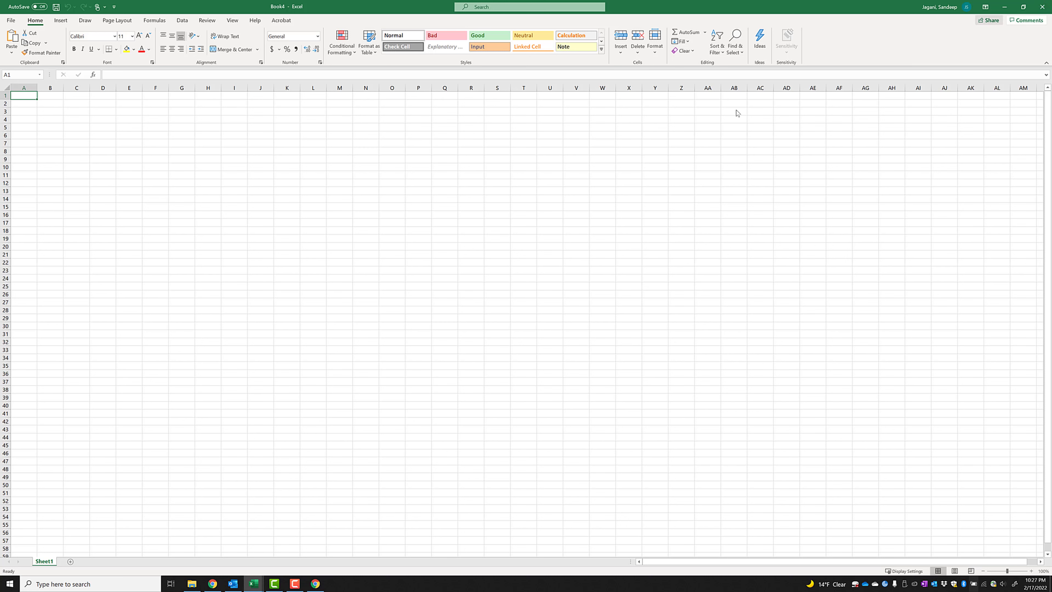
right_click(29, 95)
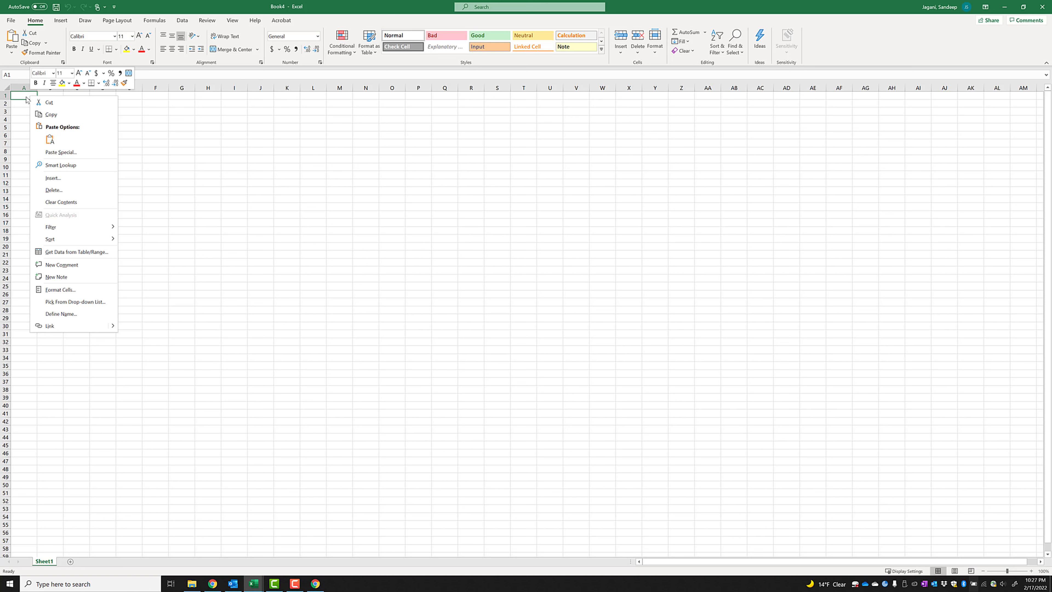
left_click(25, 99)
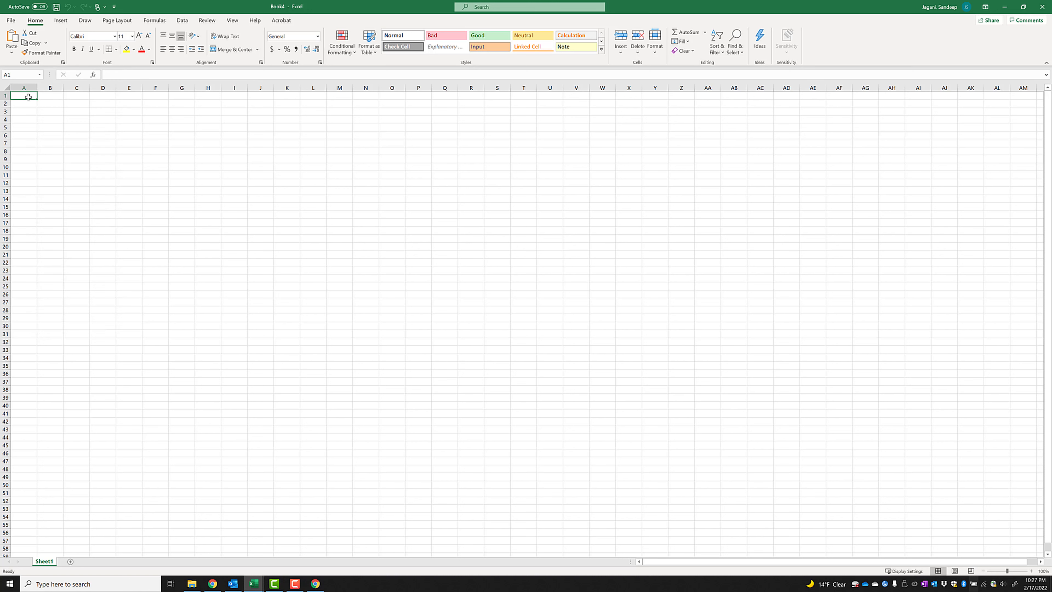
left_click(11, 54)
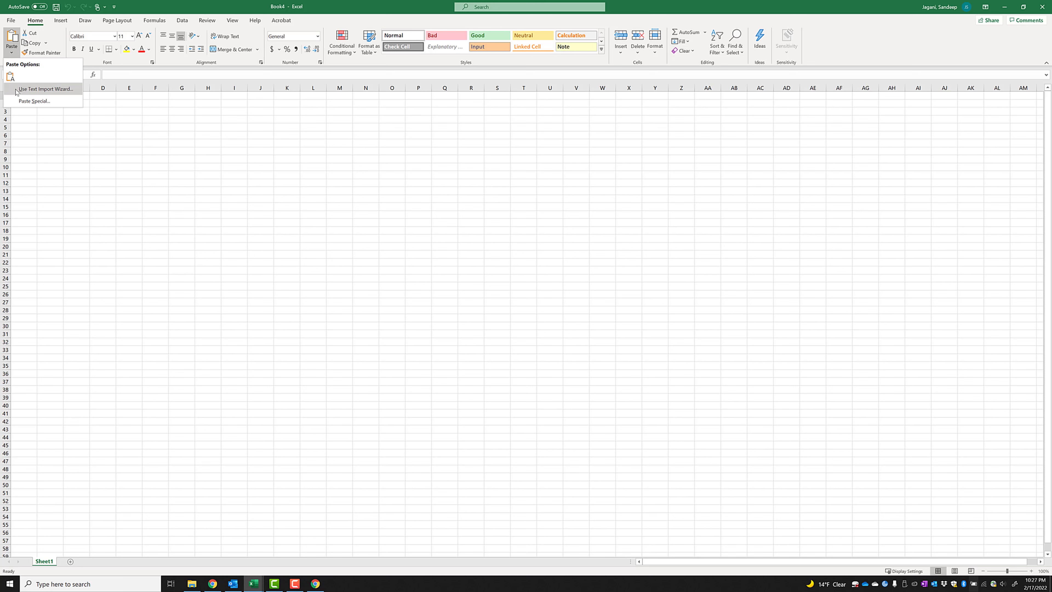
left_click(46, 89)
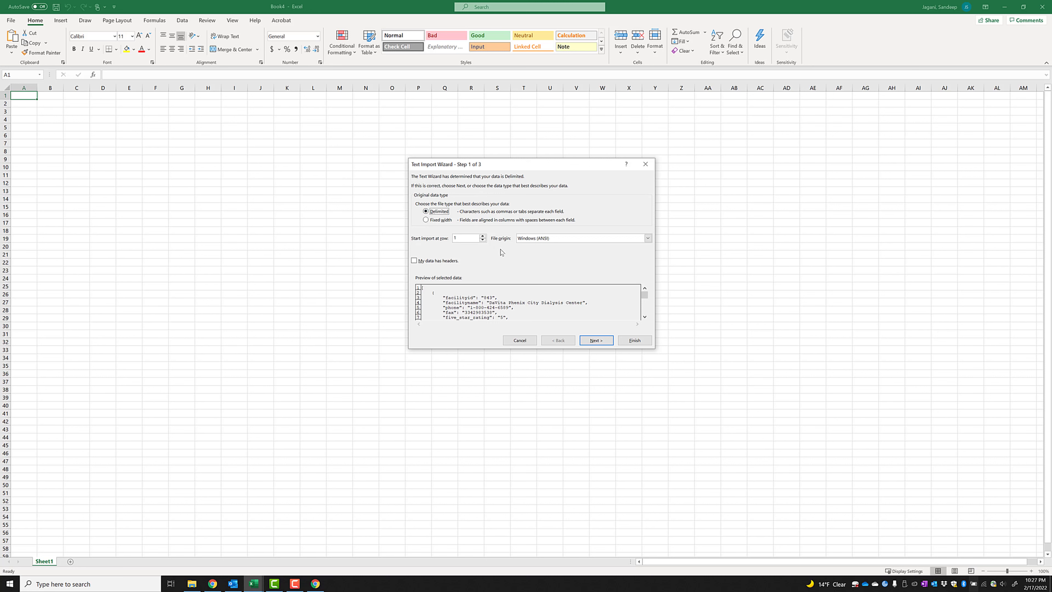
left_click(602, 346)
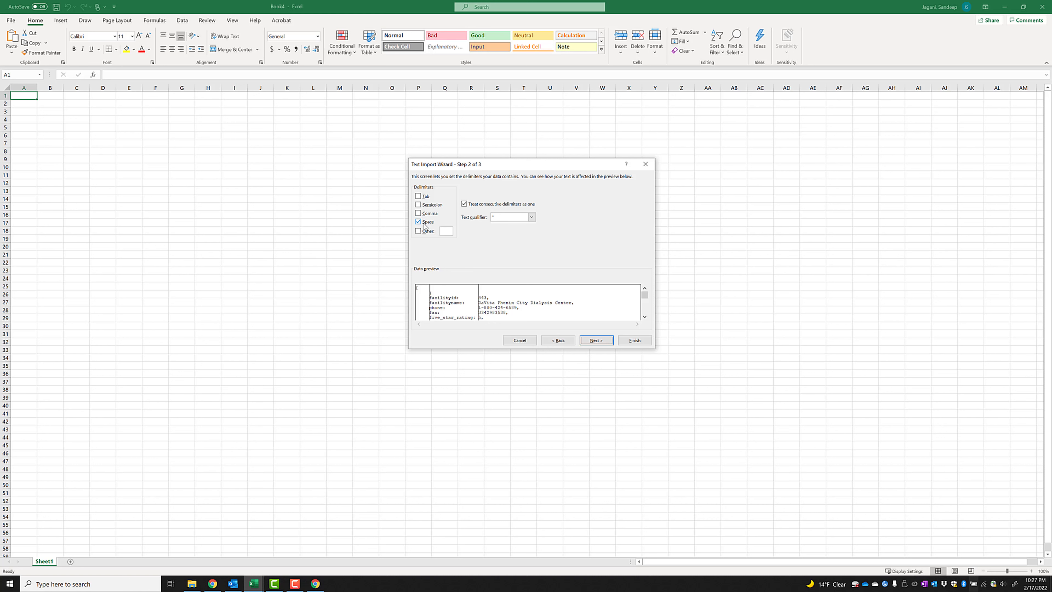
left_click(601, 339)
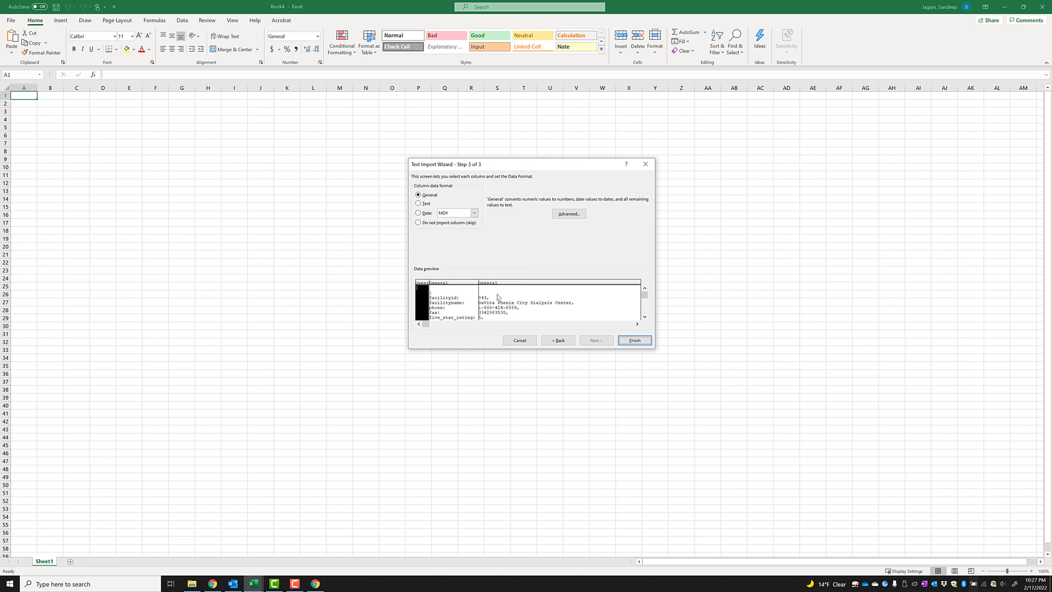
left_click(635, 341)
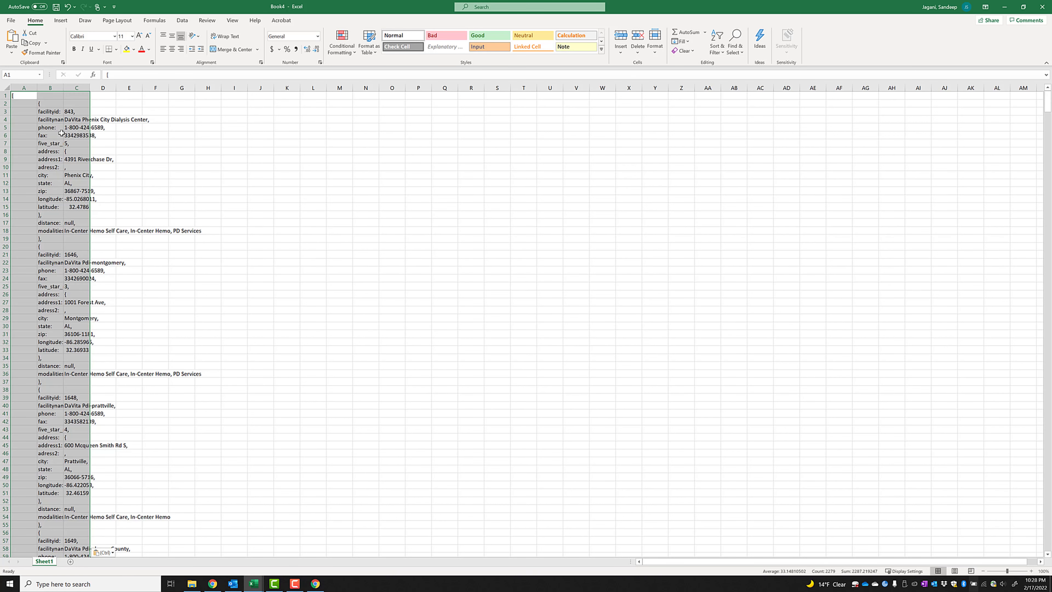
Check the imported facilityname and city fields, and turn on filtering for the data from cell B1.
left_click(77, 119)
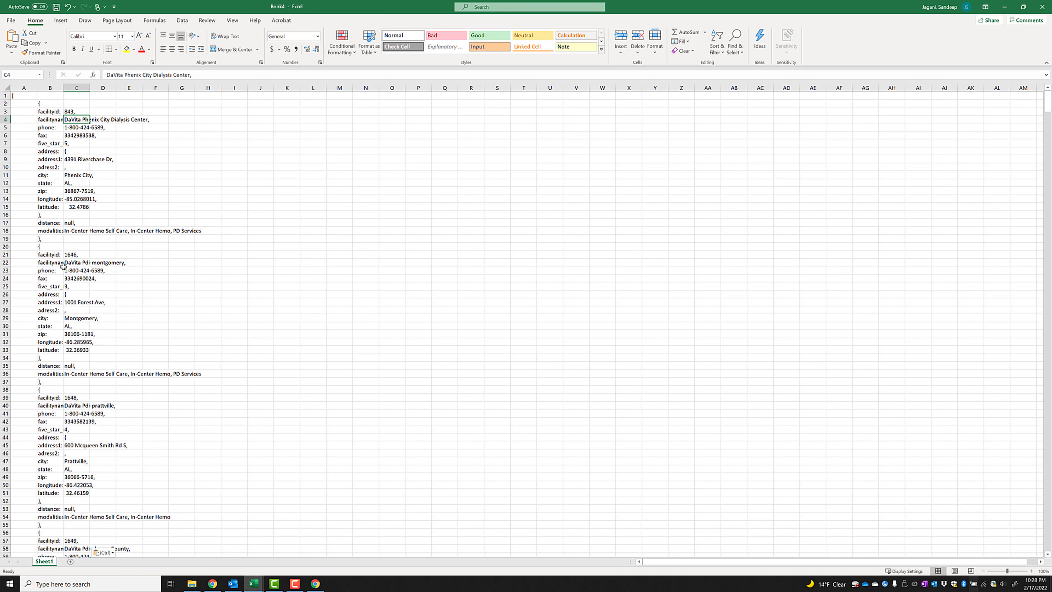
left_click(53, 119)
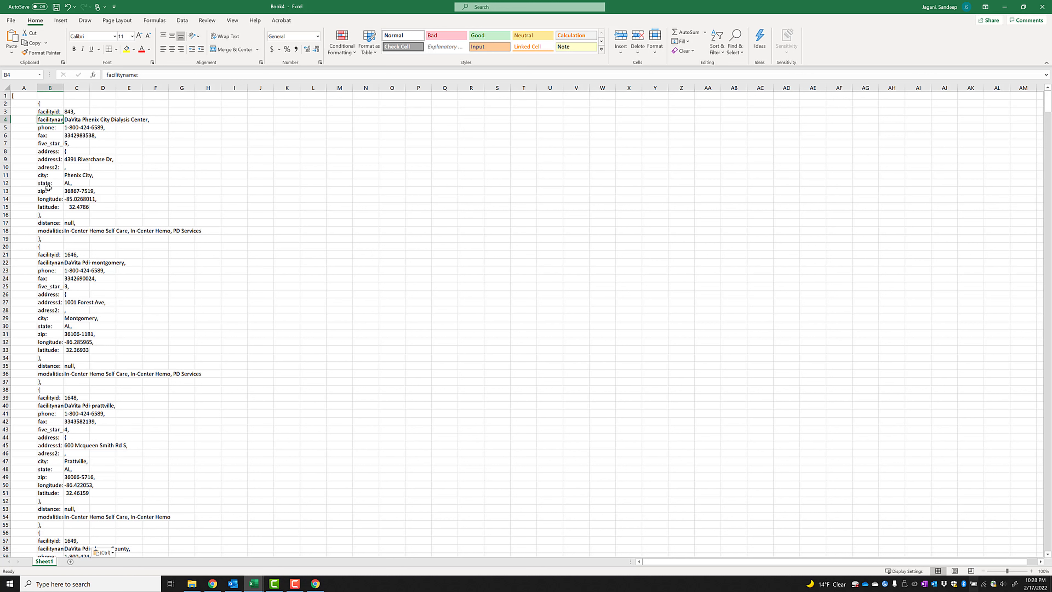
left_click(48, 178)
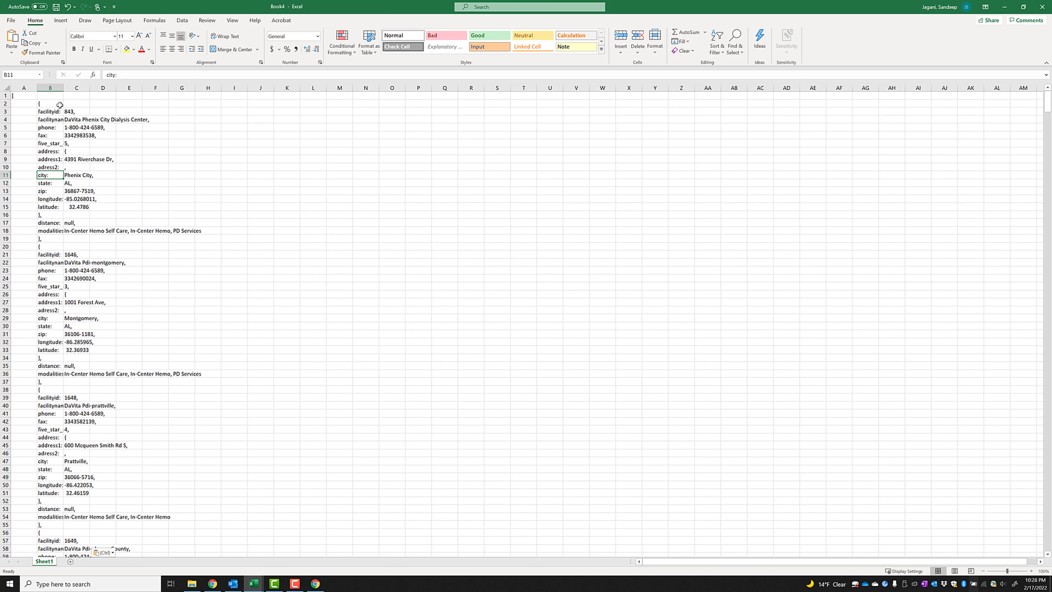
left_click(56, 96)
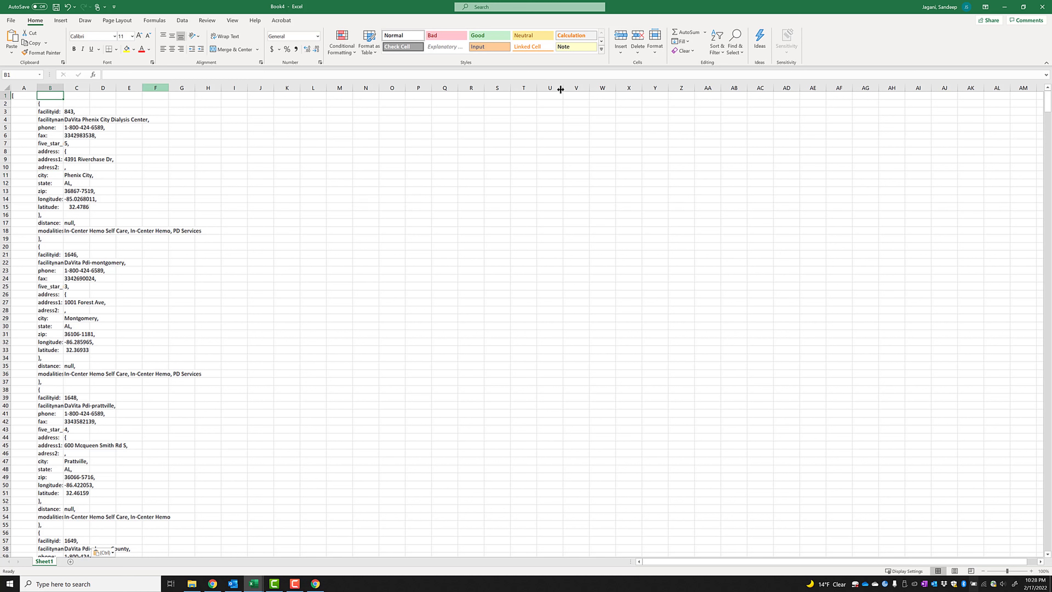
left_click(716, 52)
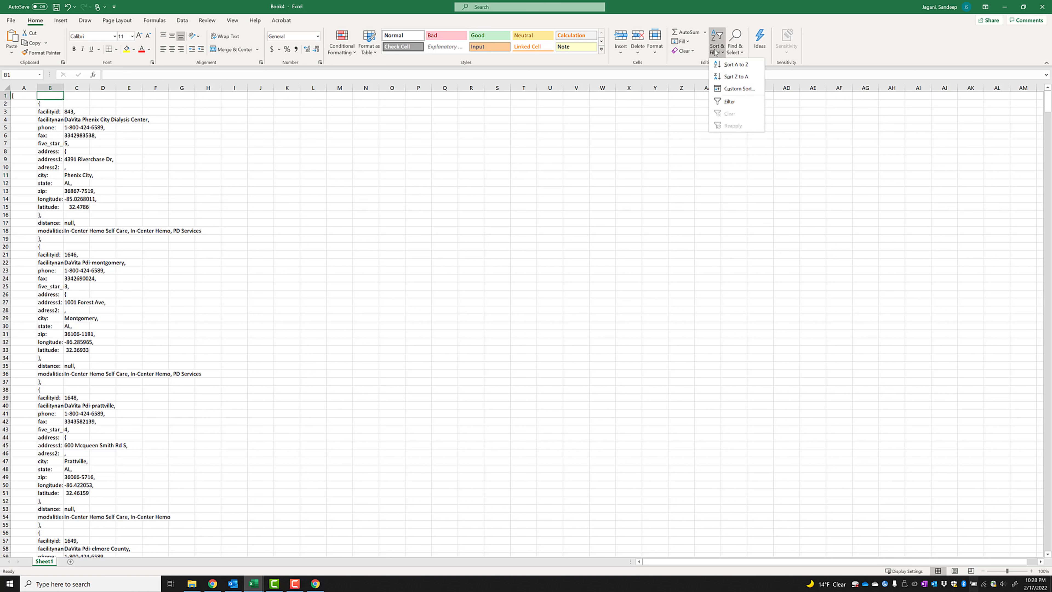
left_click(726, 103)
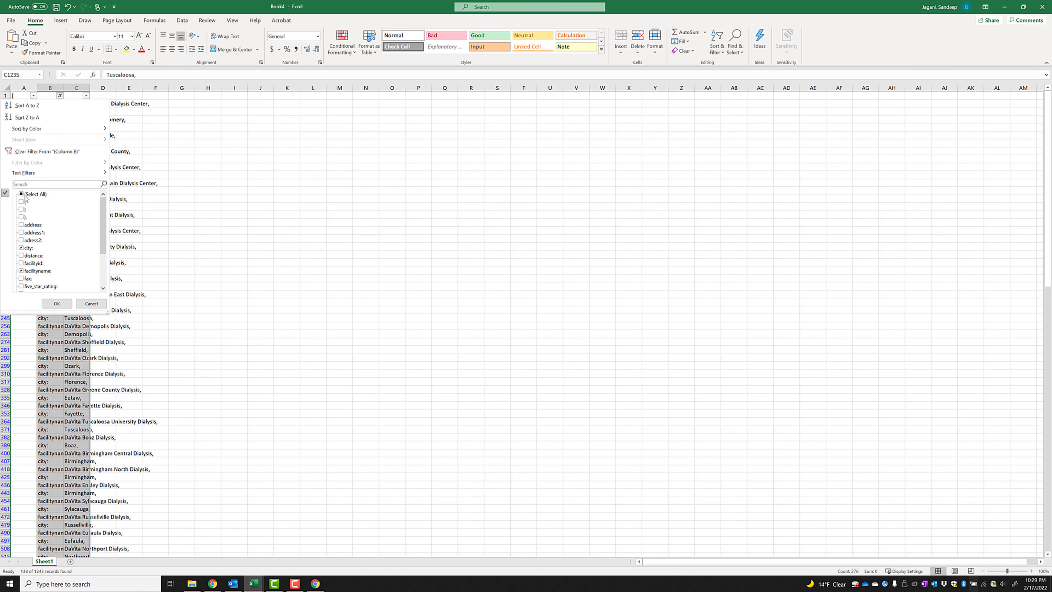
Filter column B to show only the facilityname rows.
left_click(22, 194)
left_click(22, 195)
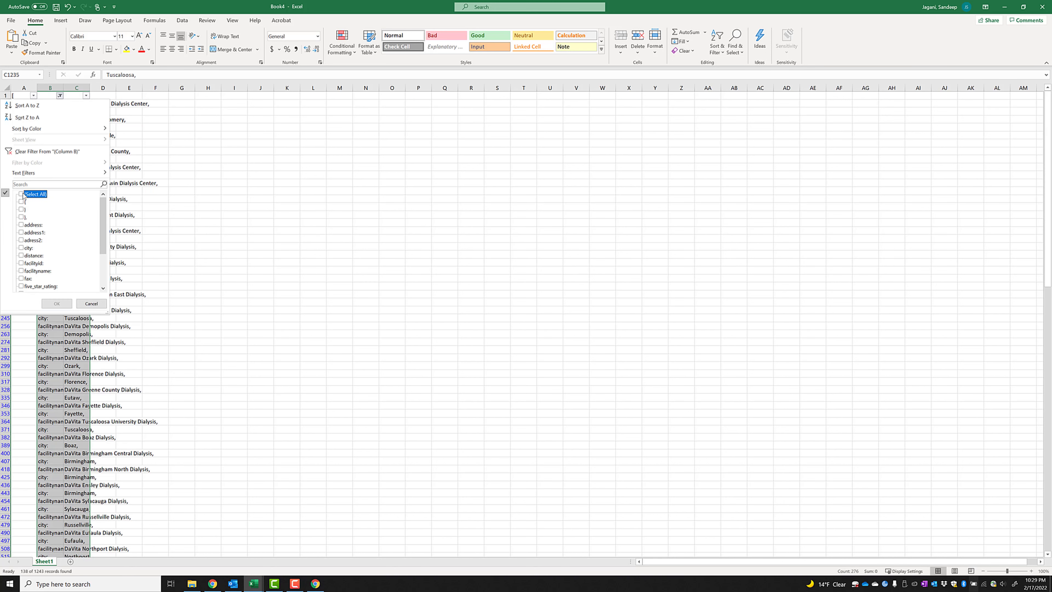
left_click(21, 271)
left_click(61, 301)
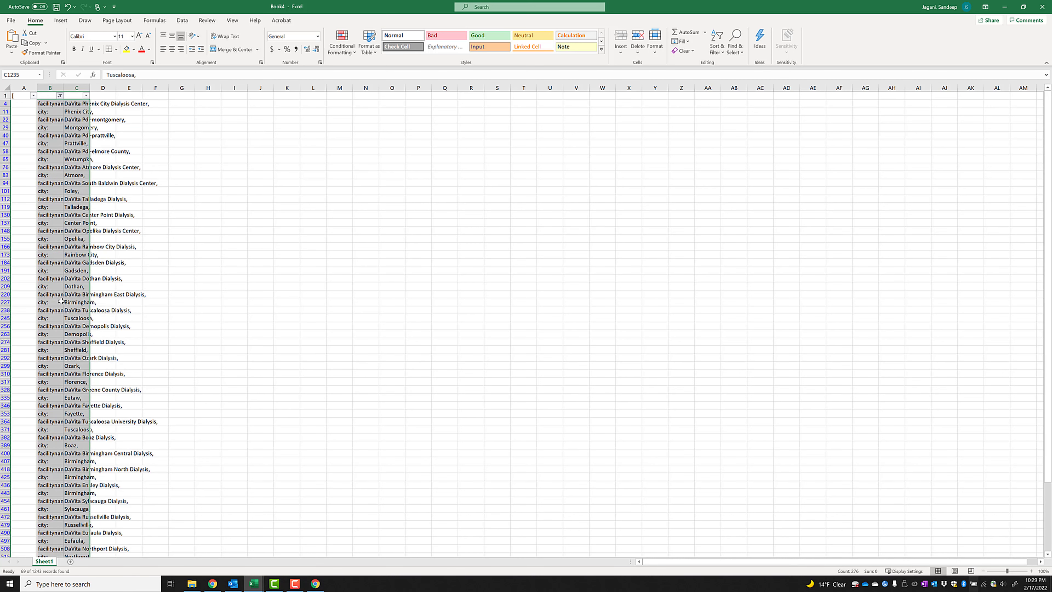
left_click(232, 167)
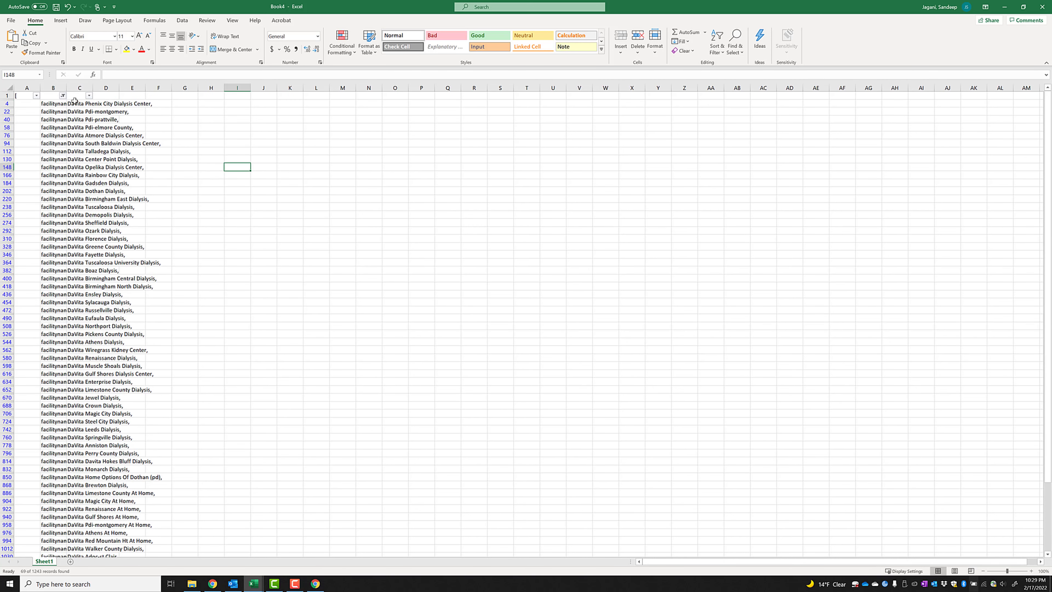
Copy all the filtered facility names in column C, from C4 down to row 1228.
left_click_drag(74, 101, 83, 516)
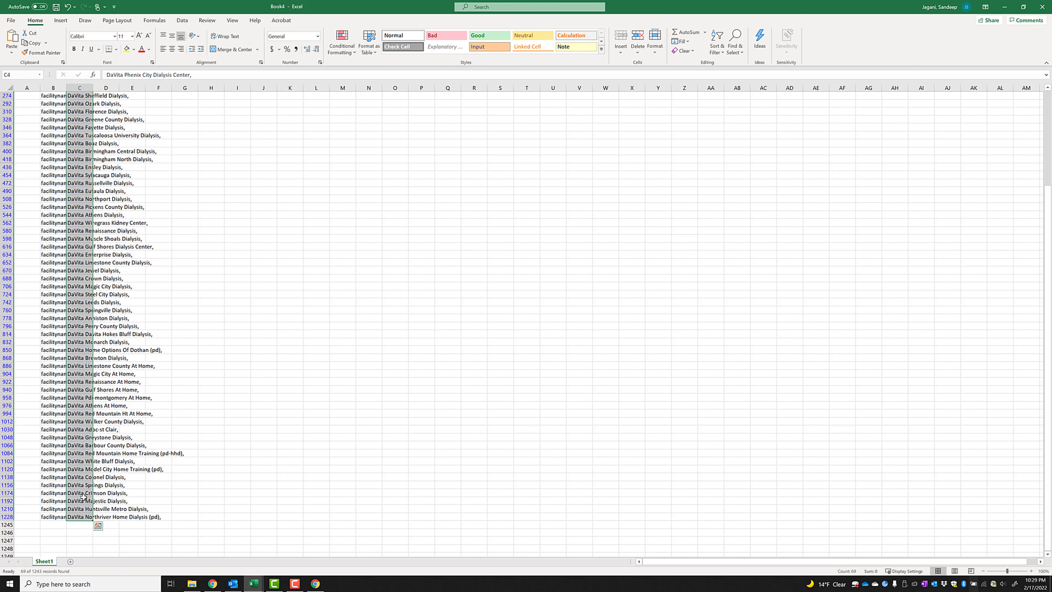
right_click(83, 497)
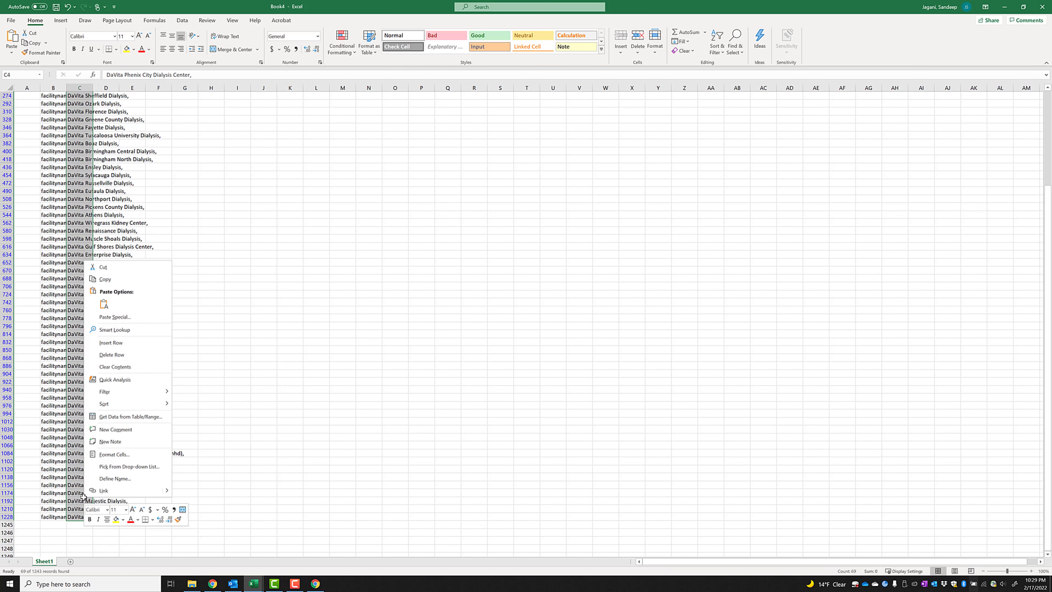
left_click(126, 279)
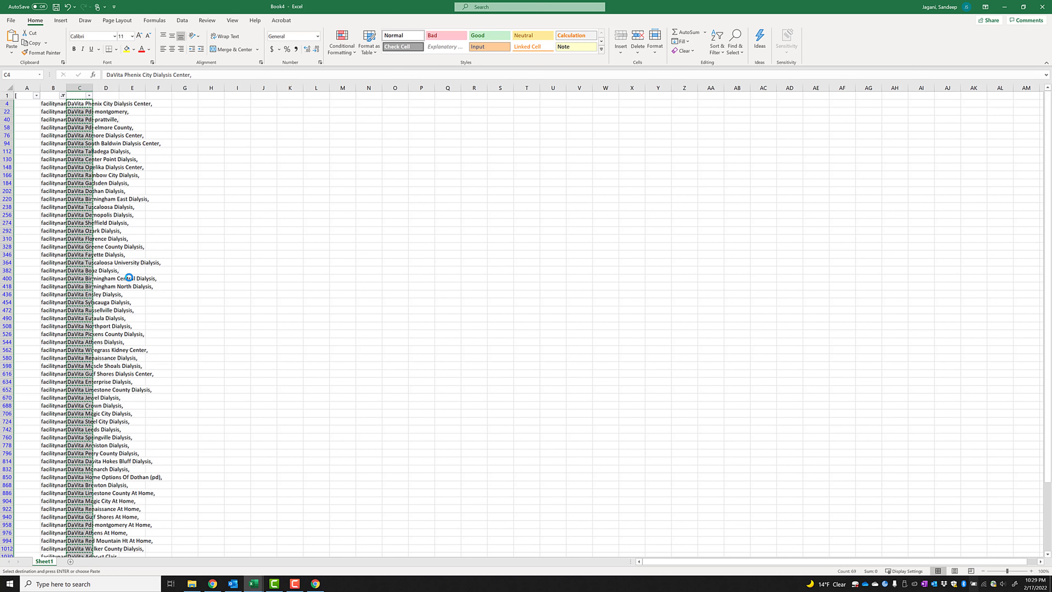
Add a new worksheet and enter Alabama as the heading in cell A1.
left_click(71, 563)
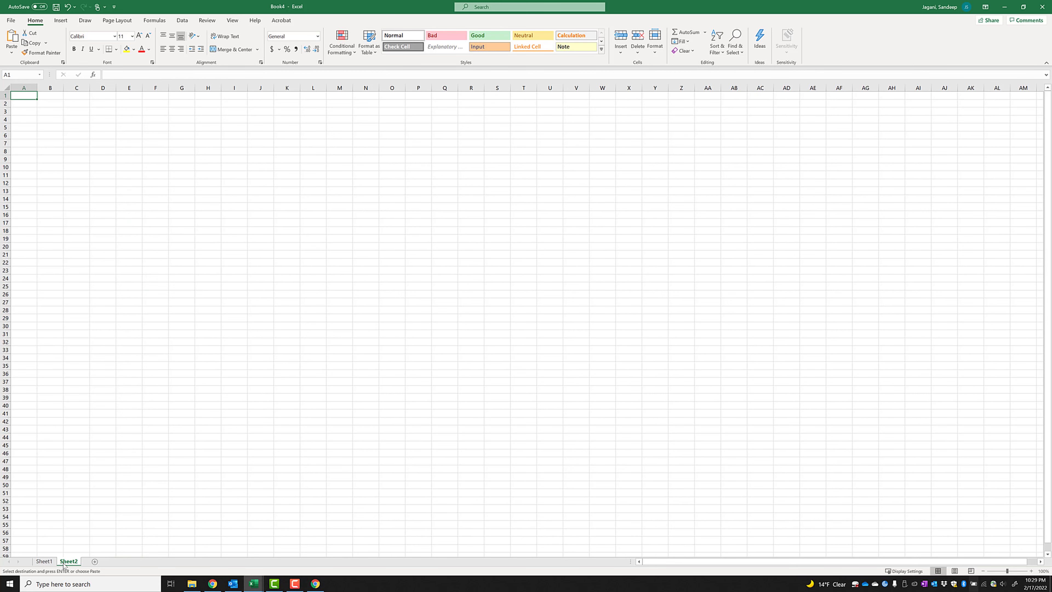
right_click(25, 96)
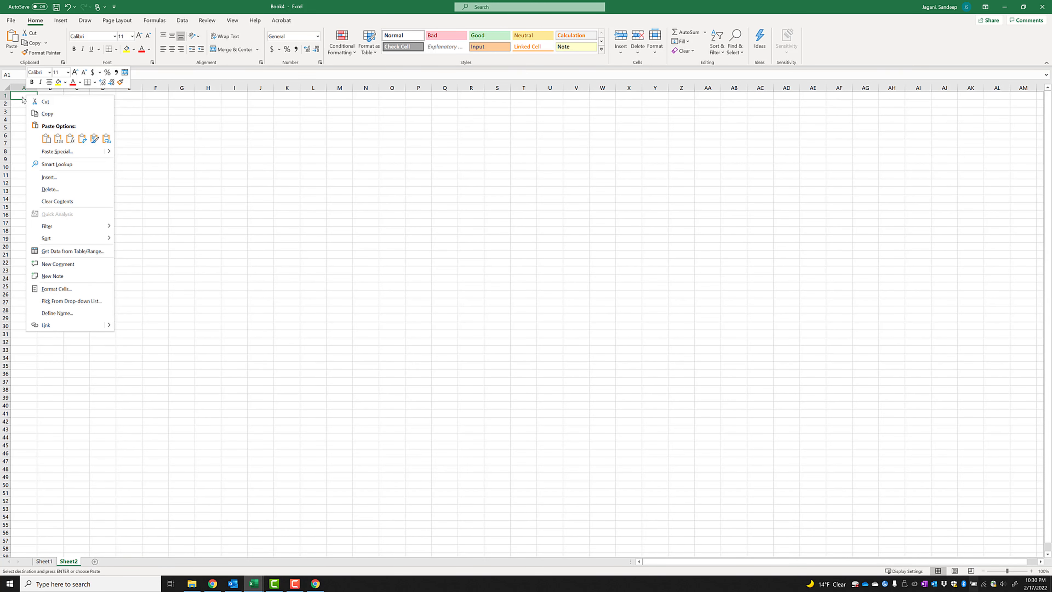
left_click(21, 95)
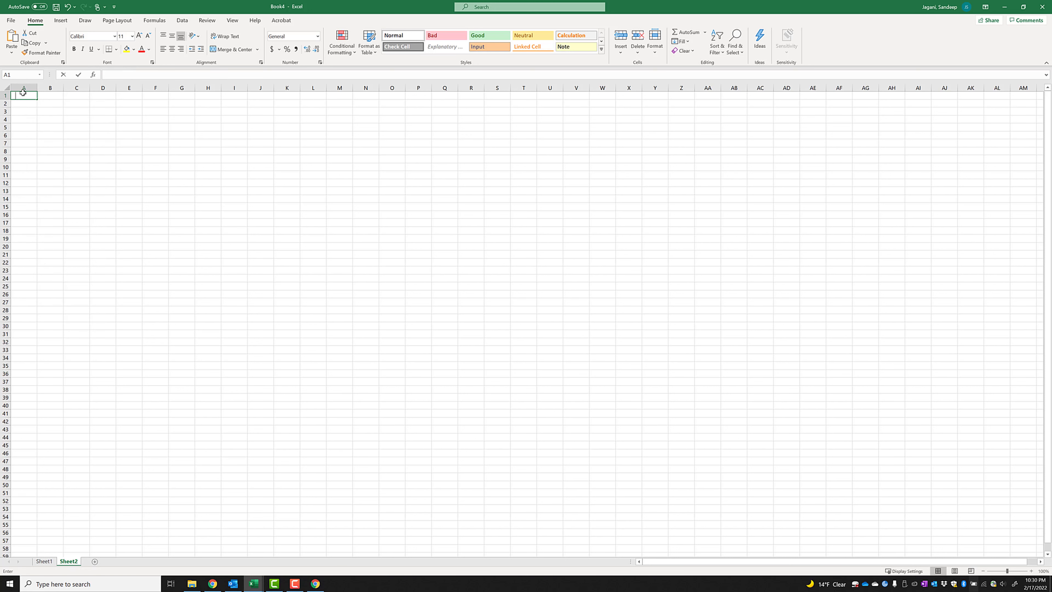
type("Alab")
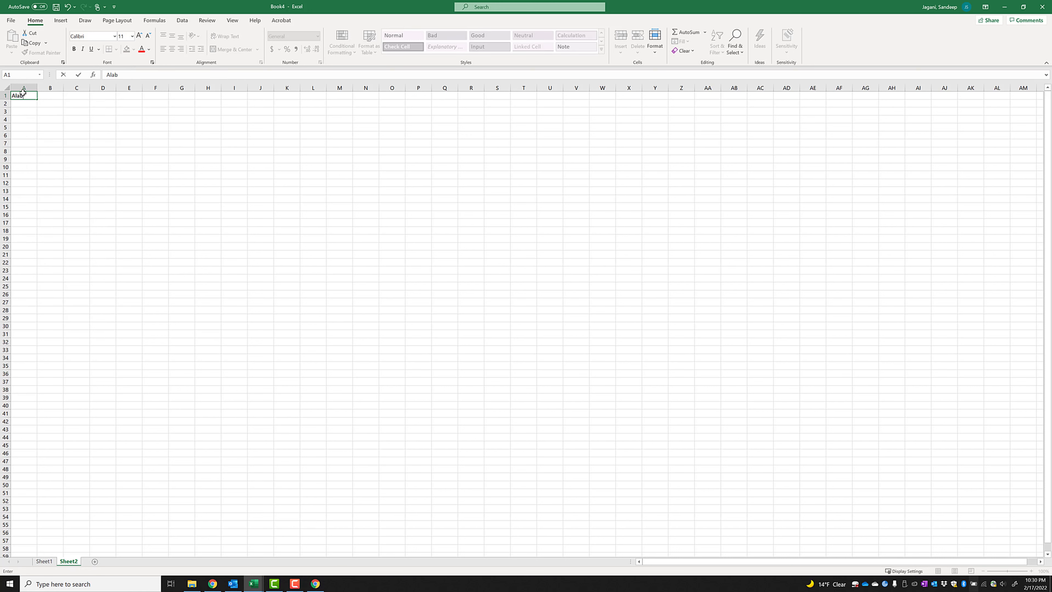
type("ama")
key("Return")
key("Return")
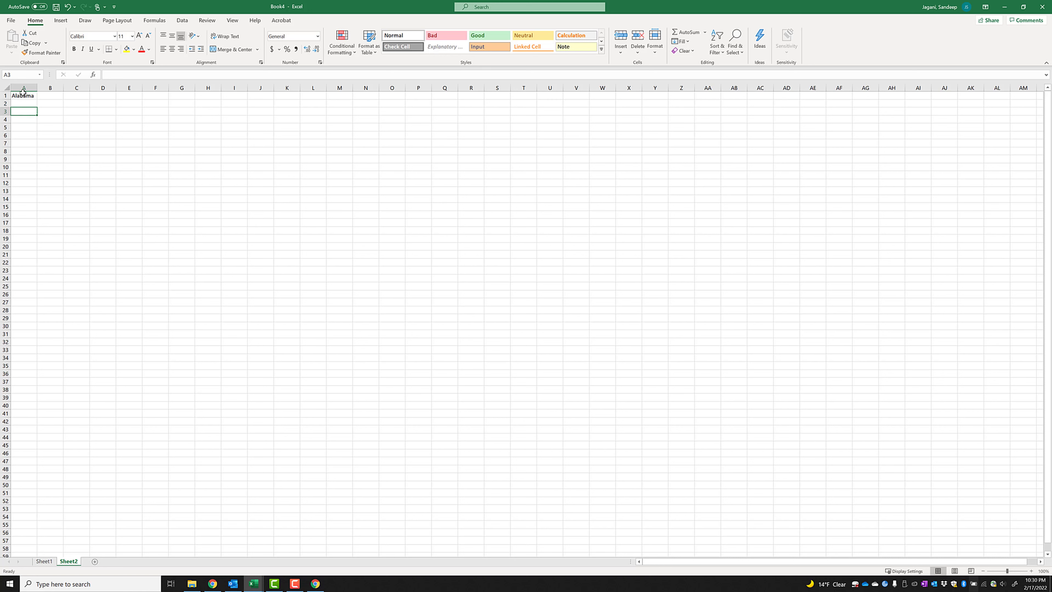
Paste the copied facility names starting at cell A3 and widen column A to fit them.
key("ctrl+v")
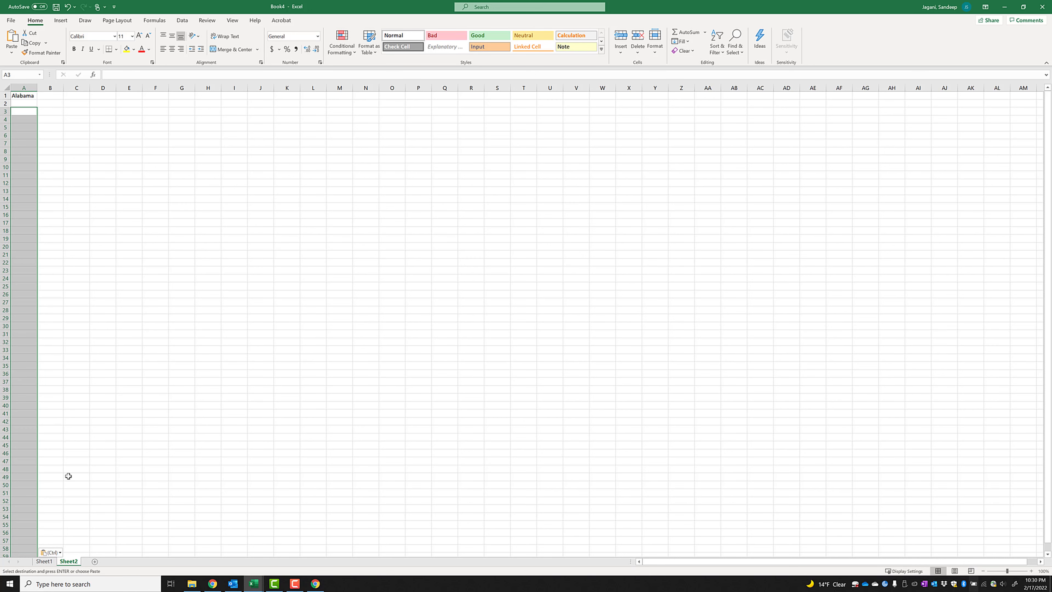
left_click(36, 86)
left_click_drag(35, 85, 131, 86)
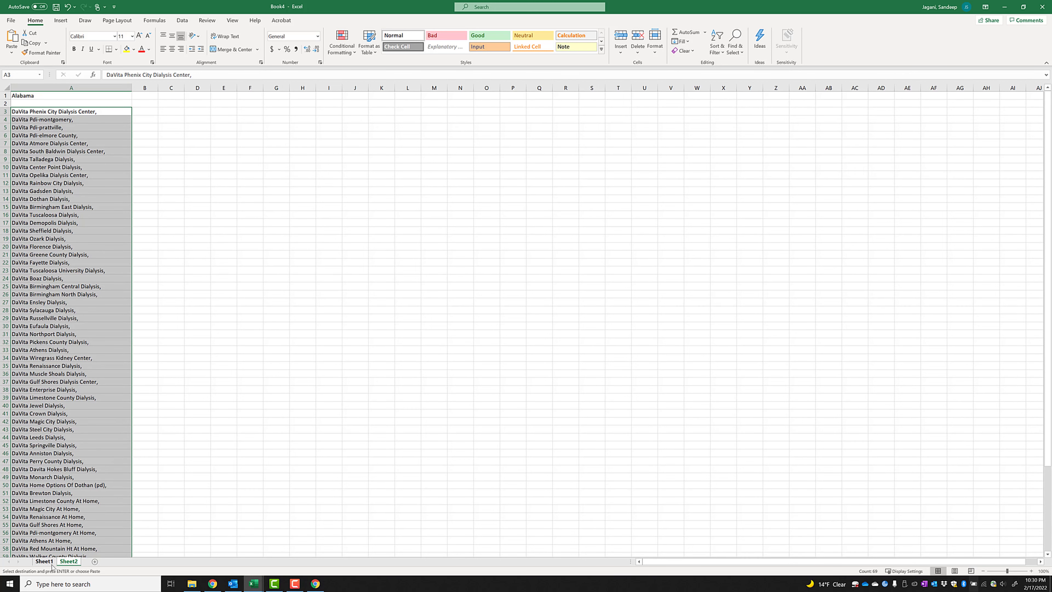
On Sheet1, change the column B filter to show only the city rows.
left_click(44, 561)
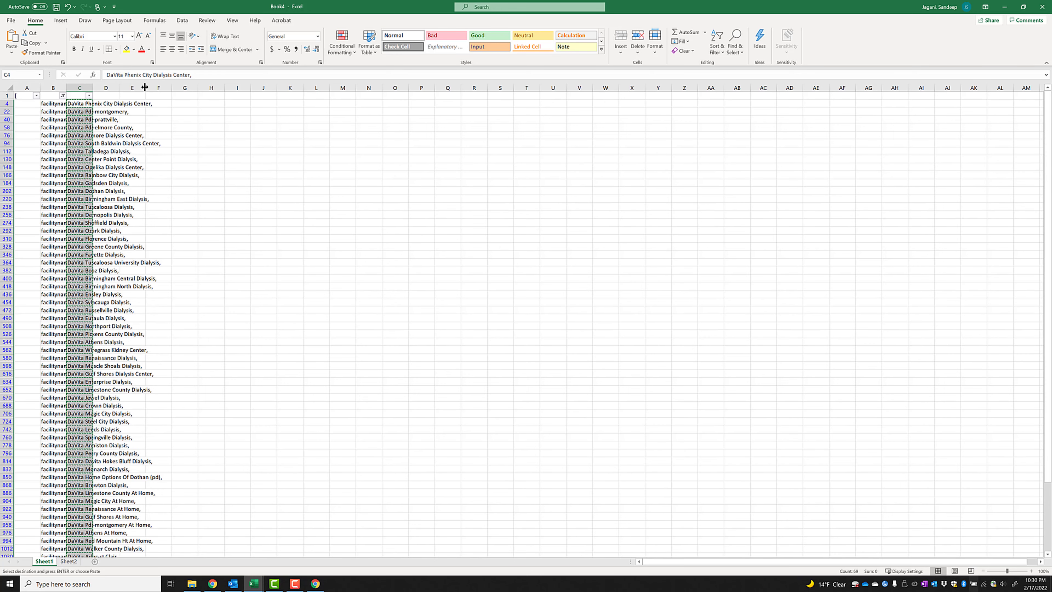
left_click(63, 96)
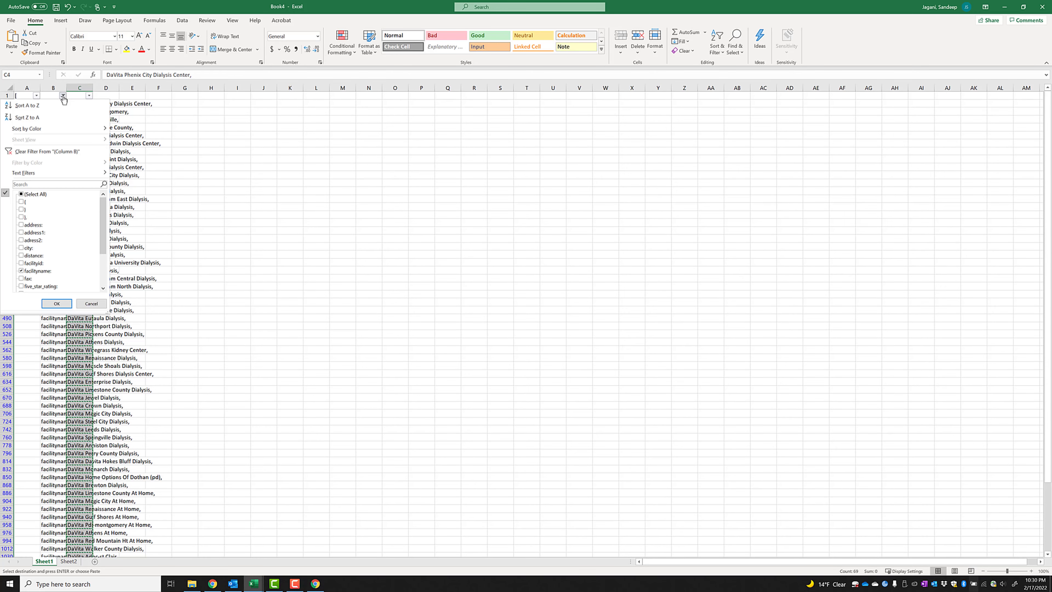
left_click(21, 194)
left_click(22, 194)
left_click(22, 248)
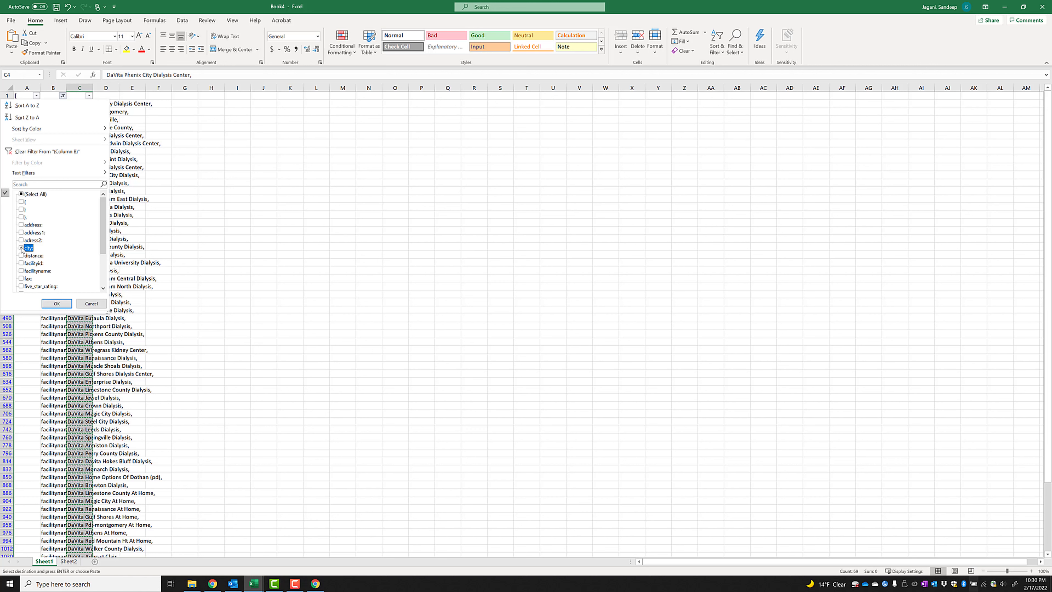
left_click(49, 304)
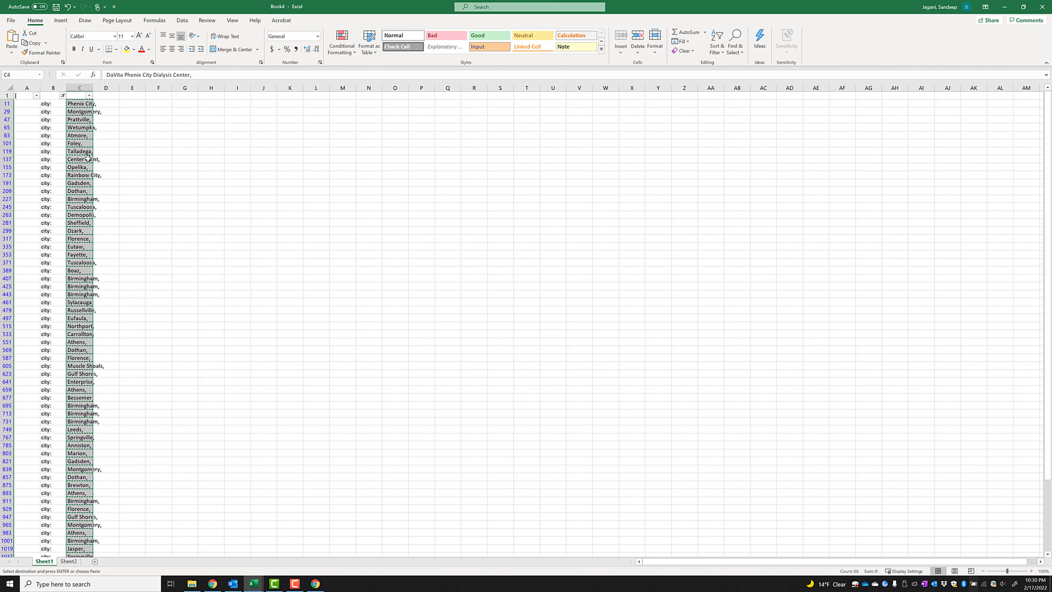
Copy all the filtered city names in column C, from C11 down to row 1235.
left_click(184, 150)
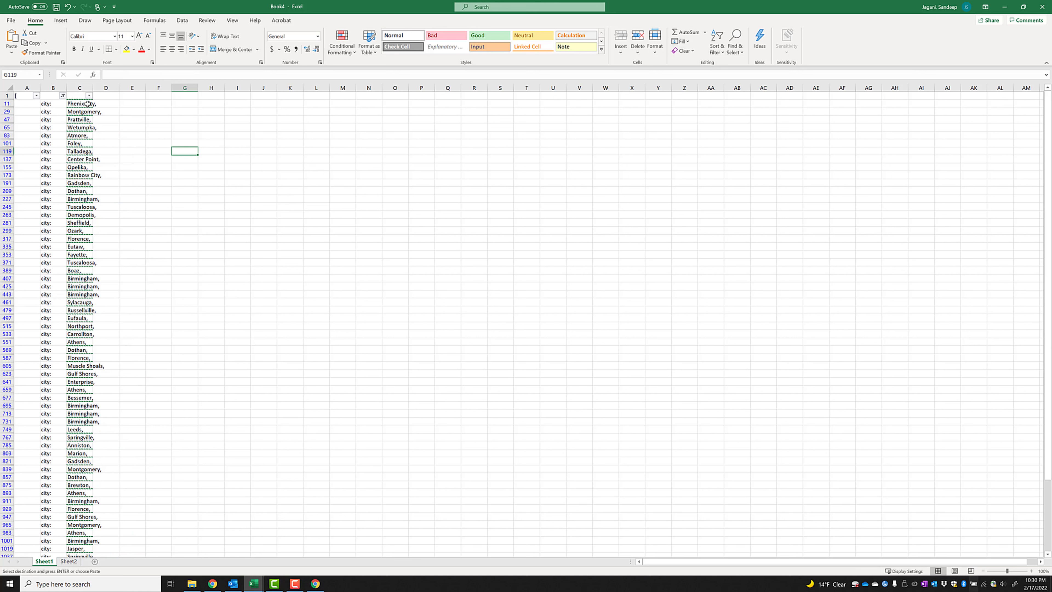
left_click_drag(88, 104, 75, 550)
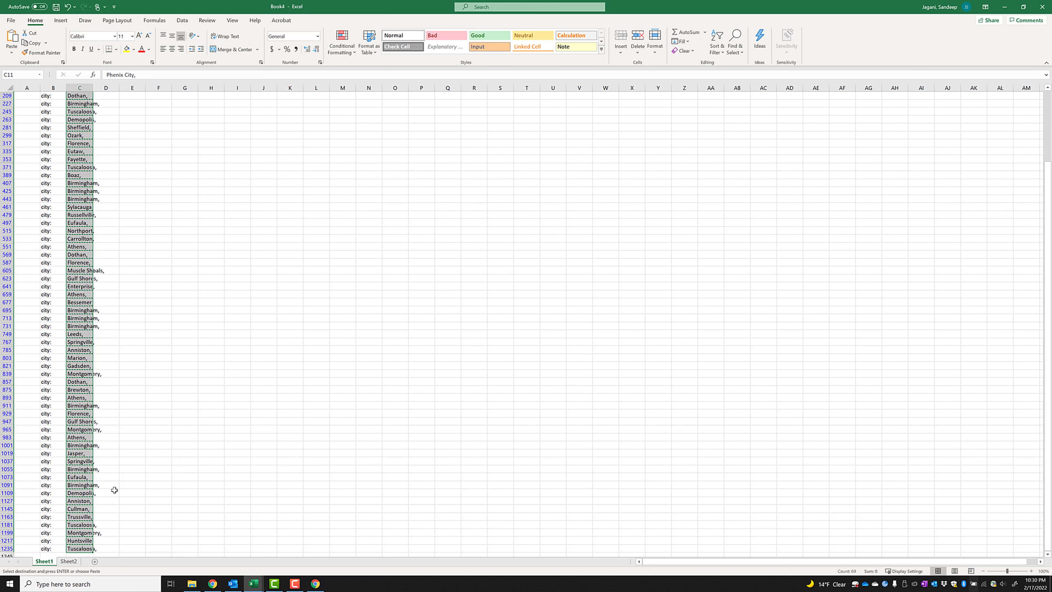
scroll(114, 490, "up", 2)
scroll(115, 489, "up", 2)
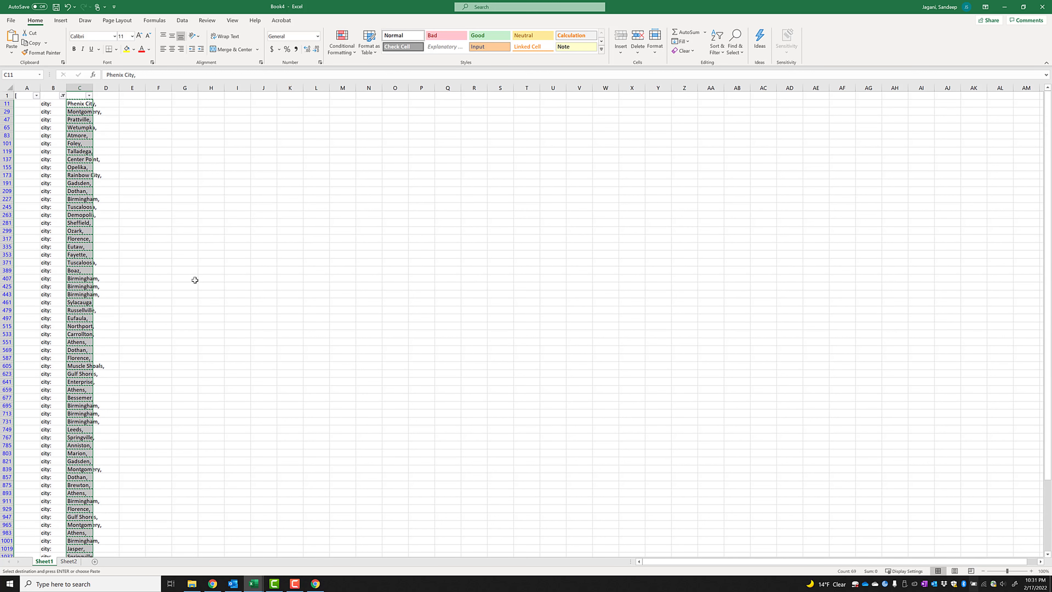
Paste the copied city names on Sheet2 starting at cell B3 and widen column B to fit them.
left_click(70, 563)
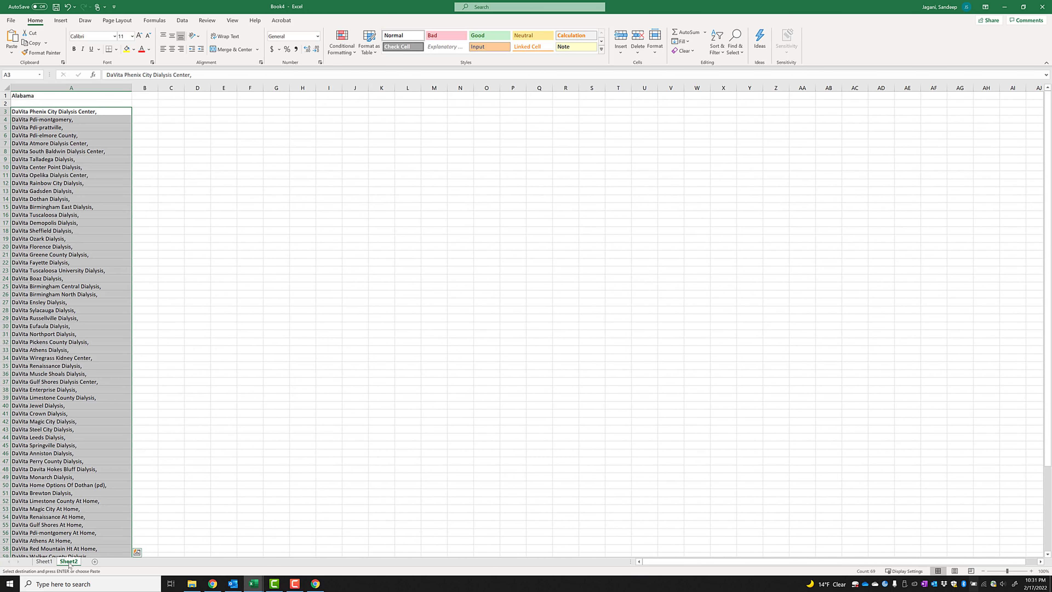
left_click(139, 108)
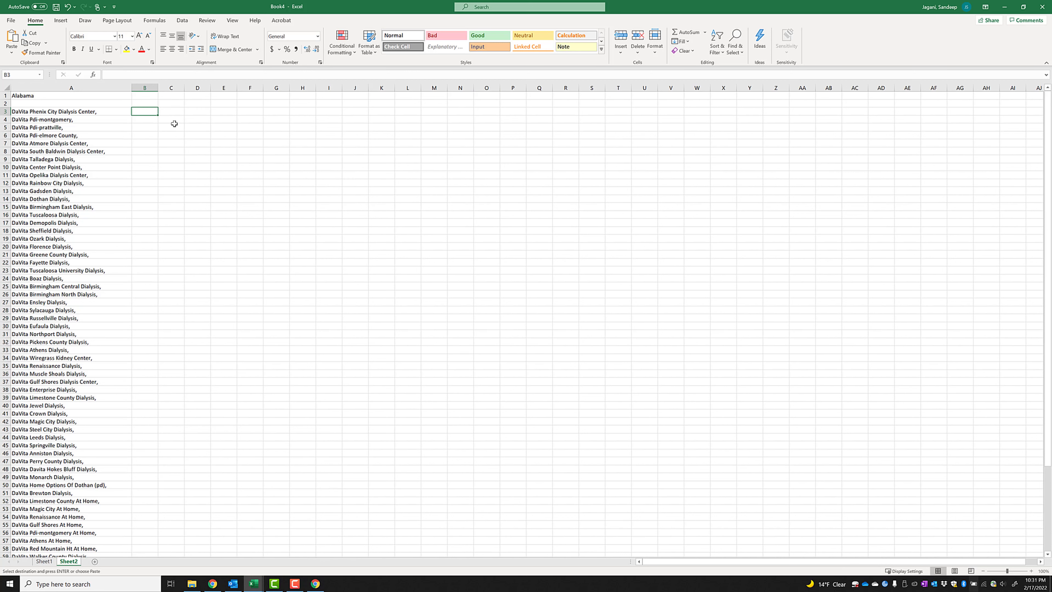
key("ctrl+v")
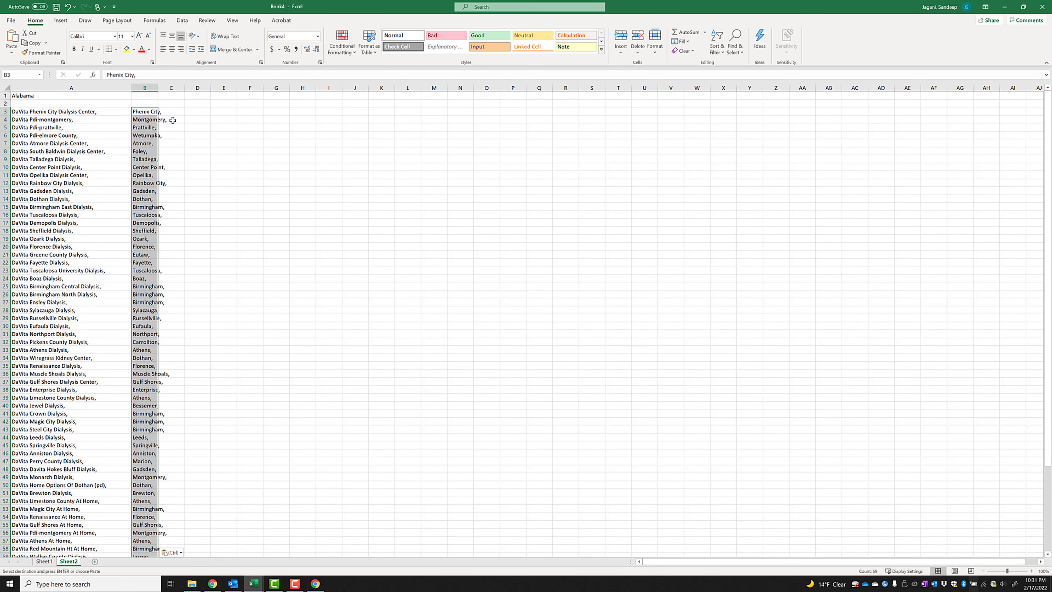
double_click(158, 88)
left_click(185, 159)
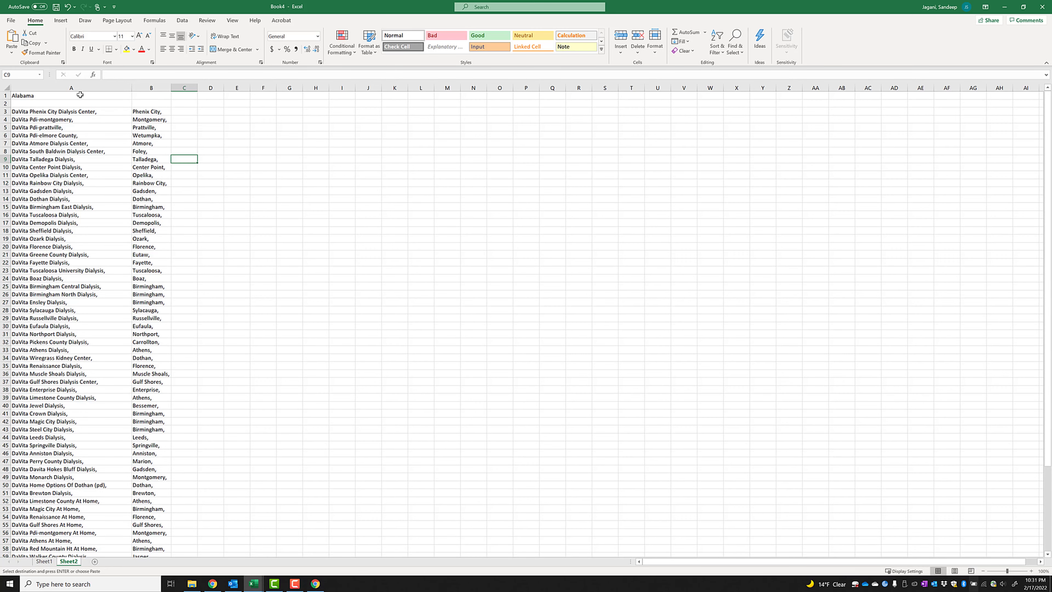
Compare the first facility's name and city on Sheet2 with the first Alabama listing on the DaVita site in Chrome.
left_click(36, 111)
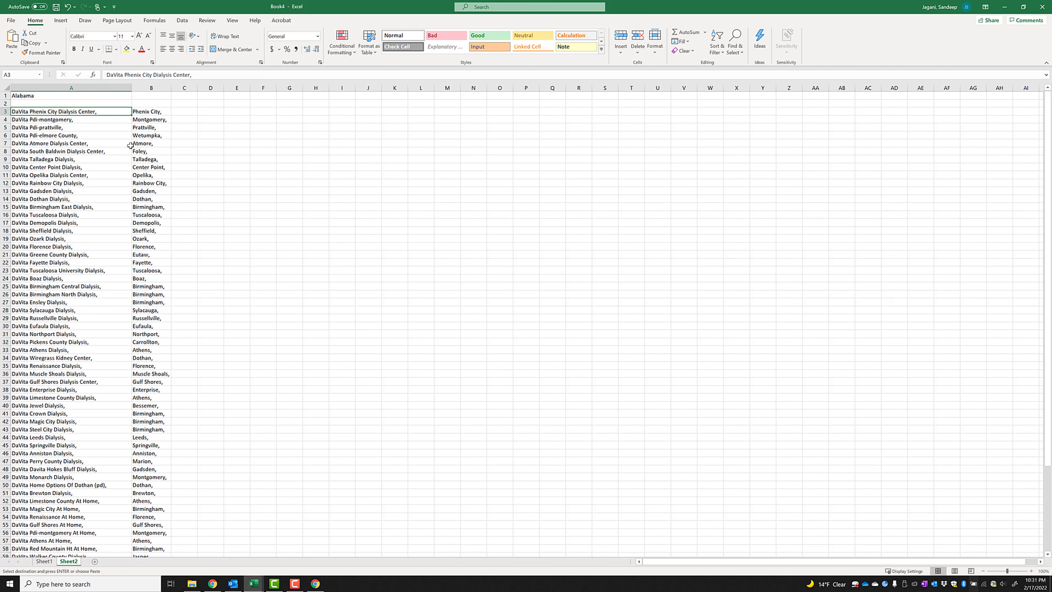
left_click(147, 114)
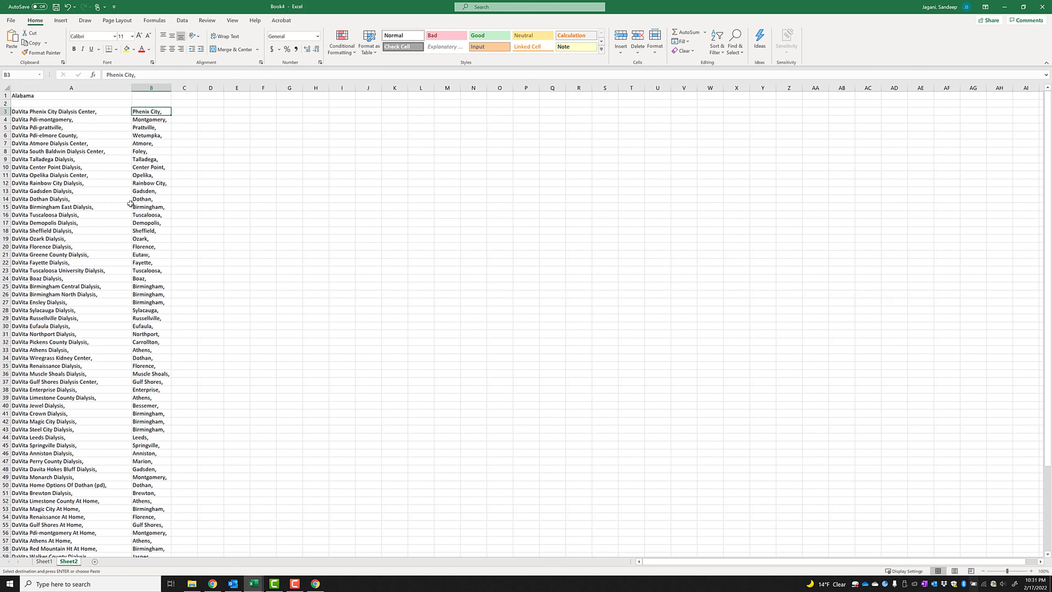
key("alt+Tab")
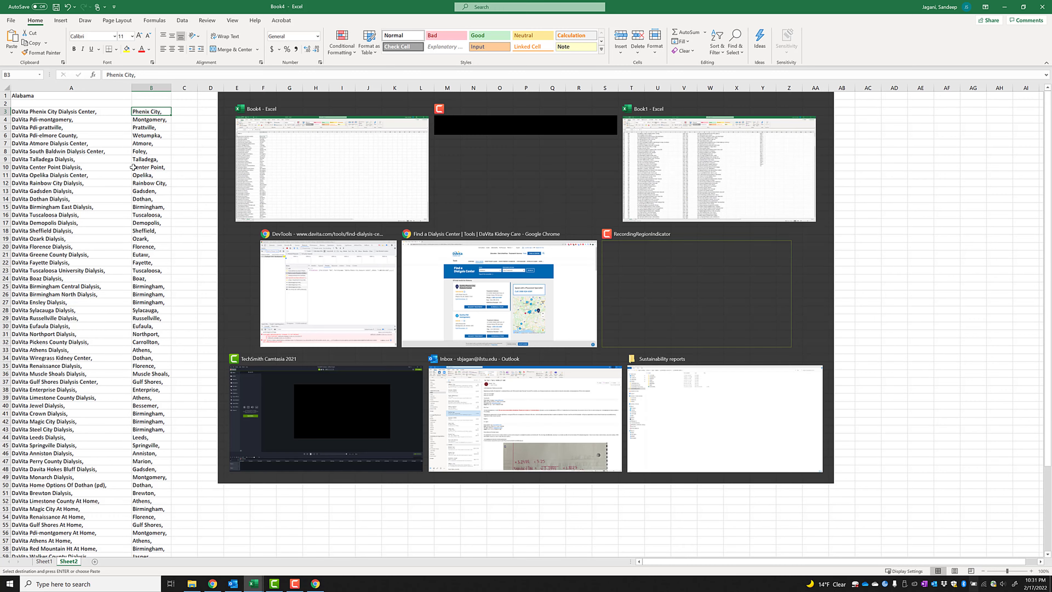
key("alt+Tab")
key("alt+Tab")
key("alt+Tab")
key("alt+Tab")
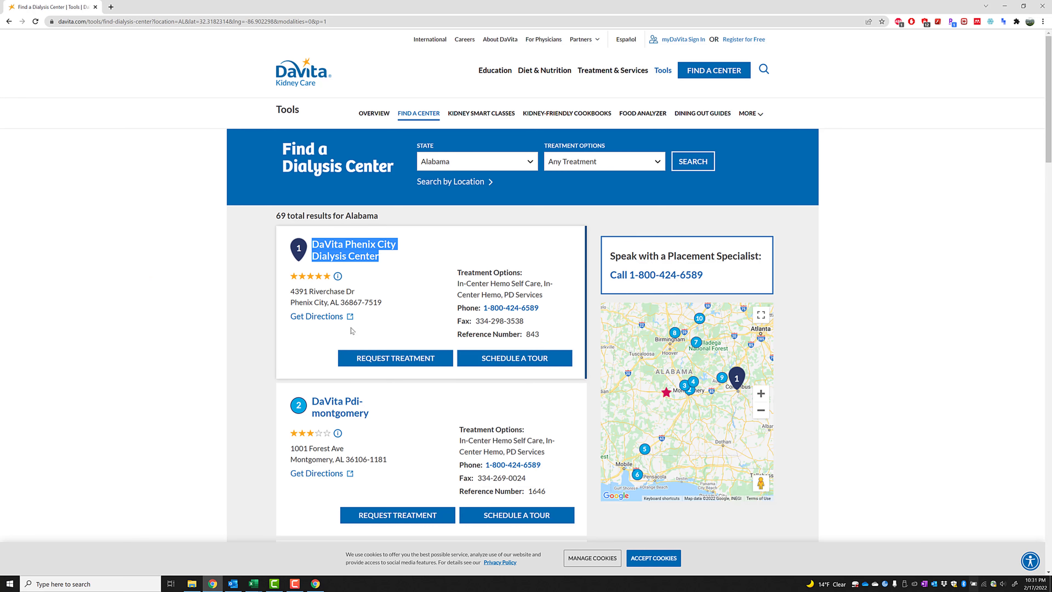
left_click_drag(301, 302, 330, 302)
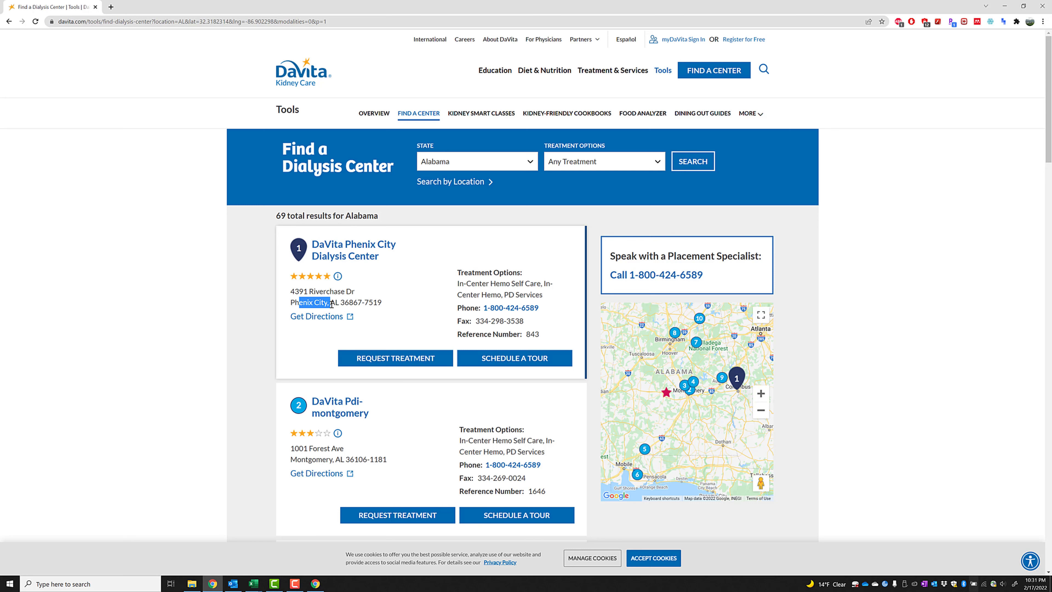
Check the last Alabama listings on results page 7 against the final facility and city rows of the Excel worksheet.
scroll(1051, 124, "down", 2)
left_click_drag(1051, 123, 1029, 427)
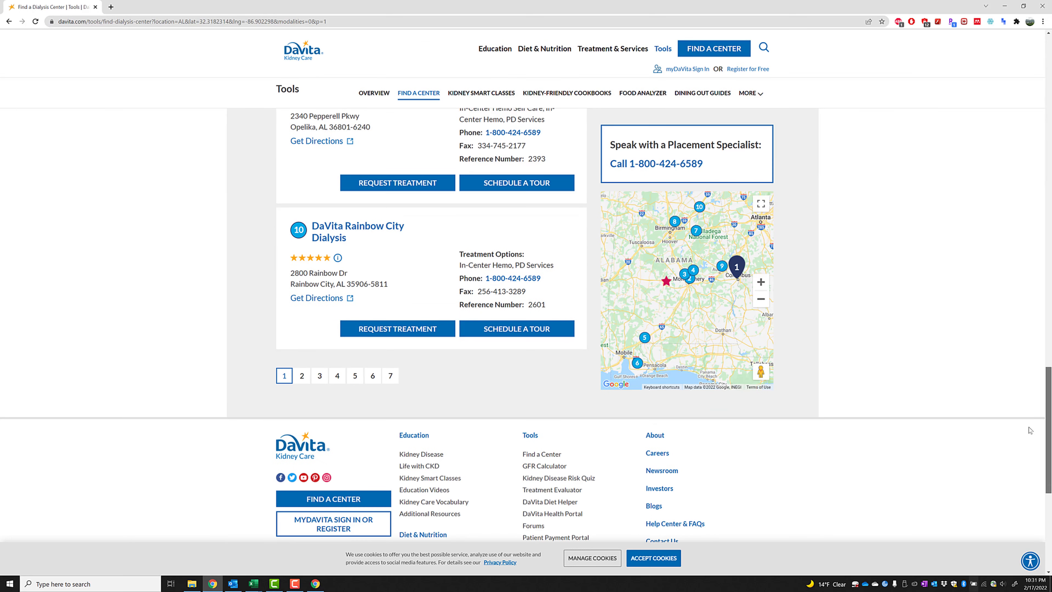
left_click(387, 375)
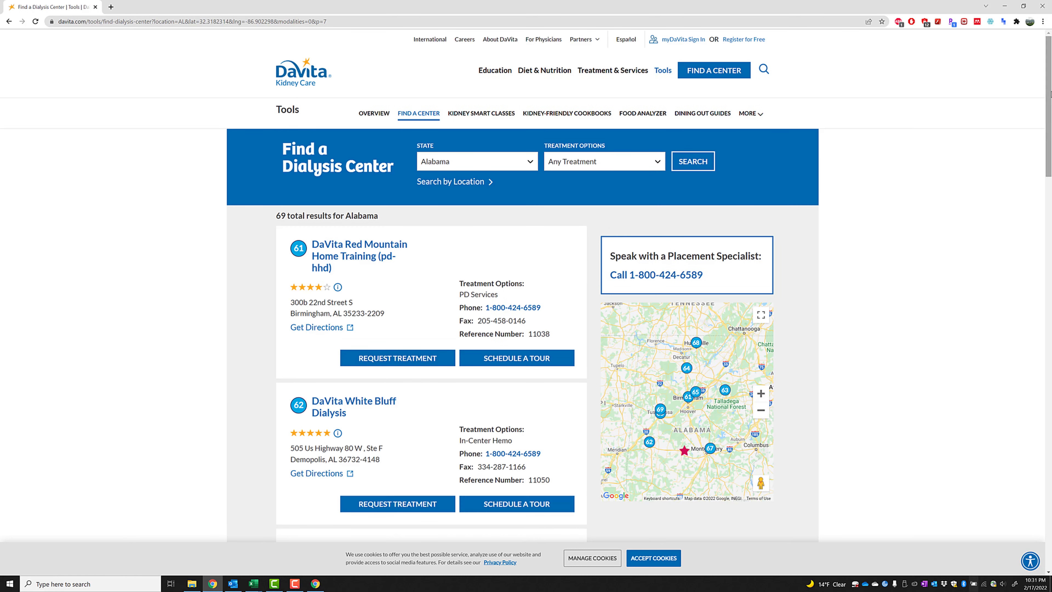
left_click_drag(1048, 137, 1012, 362)
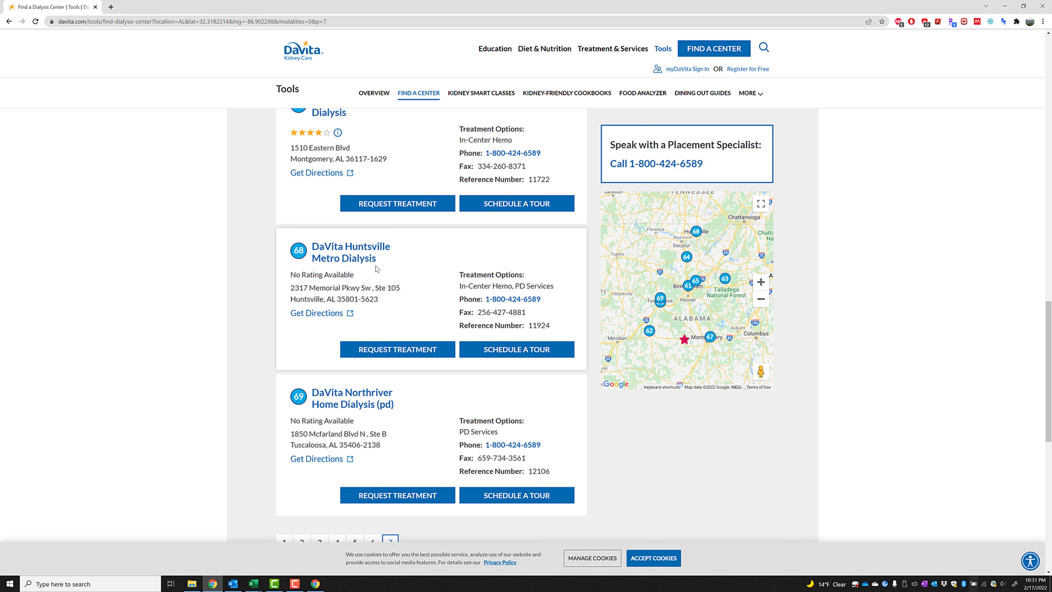
key("alt+Tab")
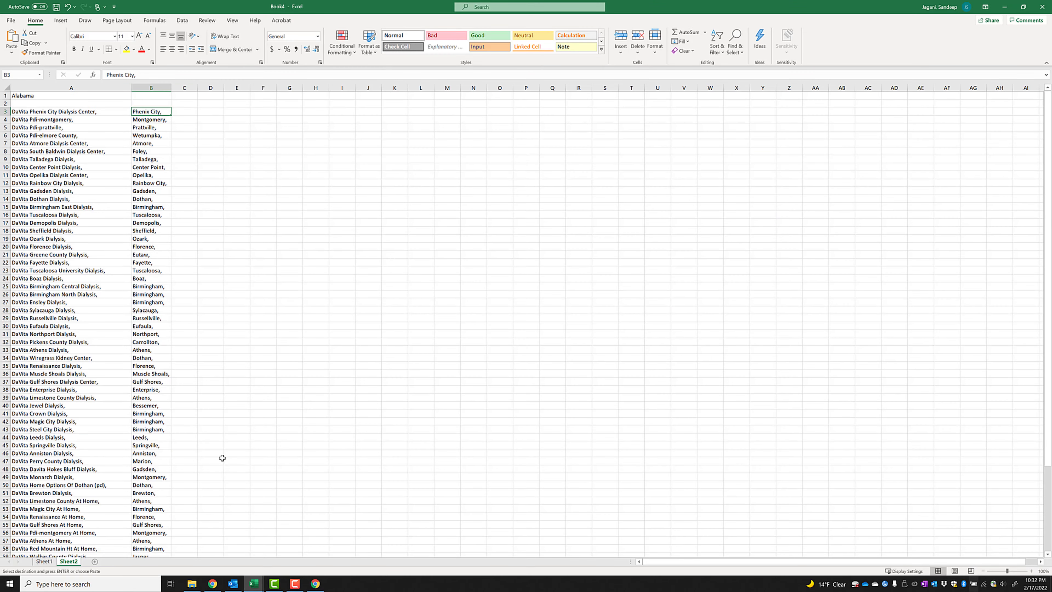
scroll(112, 461, "down", 5)
scroll(111, 461, "down", 5)
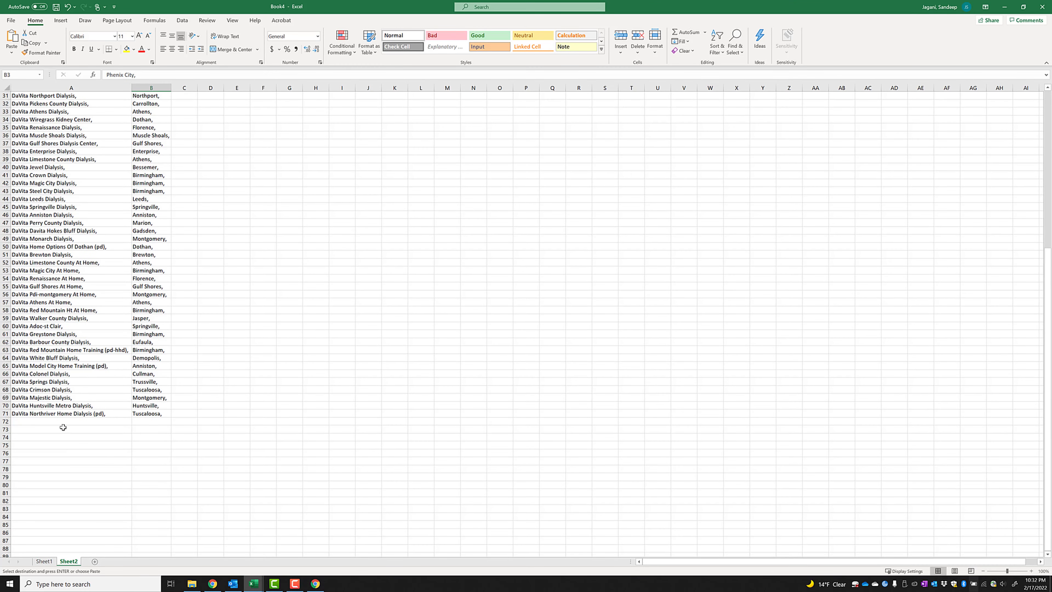
left_click_drag(44, 407, 143, 408)
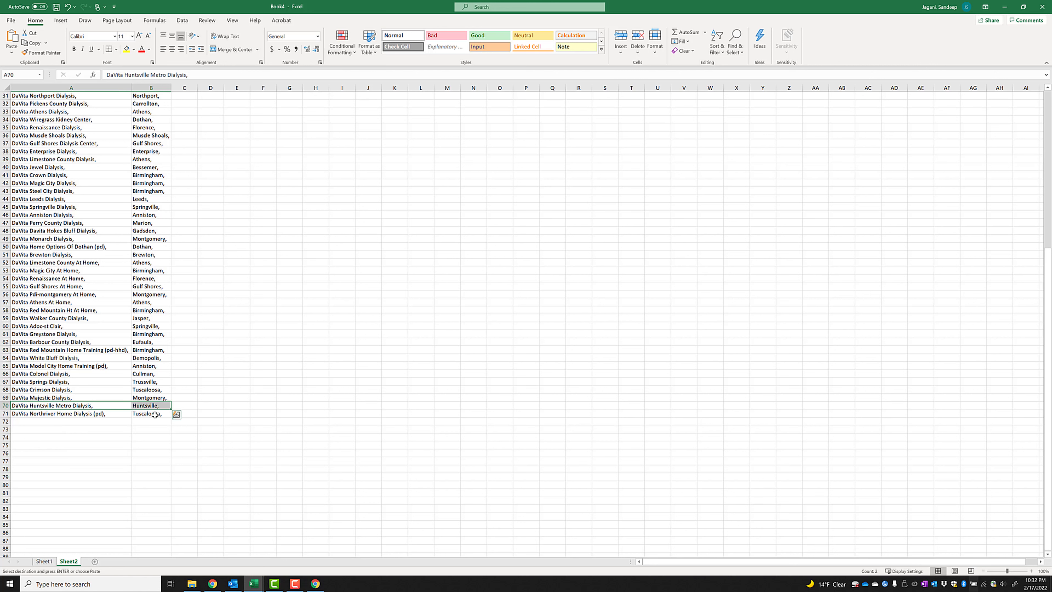
scroll(153, 301, "up", 1)
scroll(116, 453, "up", 9)
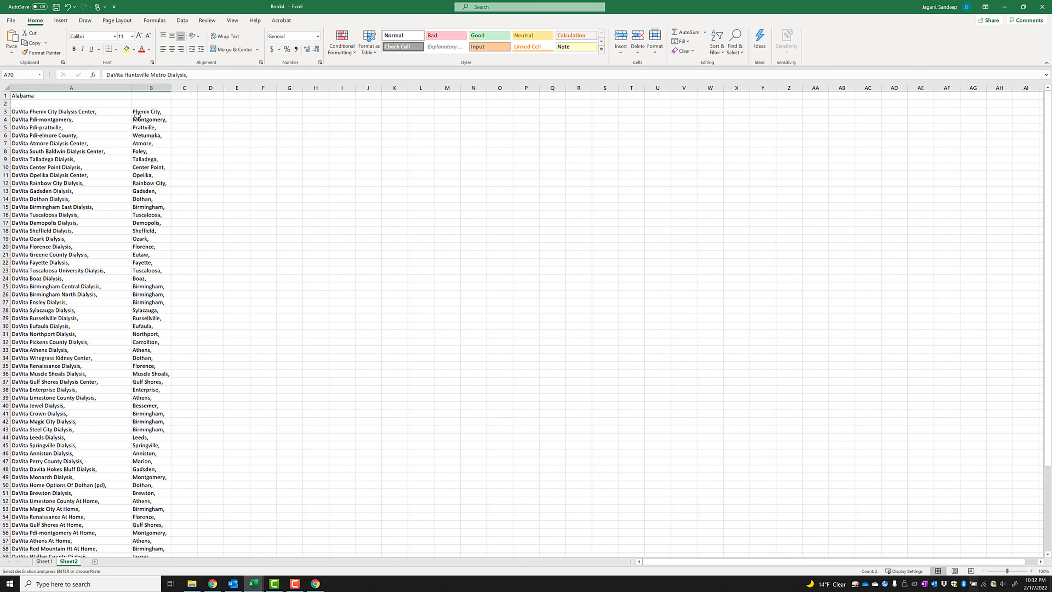
Switch to the DaVita center finder in Chrome and look up the centers for Alaska, followed by Arizona.
key("alt+Tab")
scroll(442, 187, "up", 20)
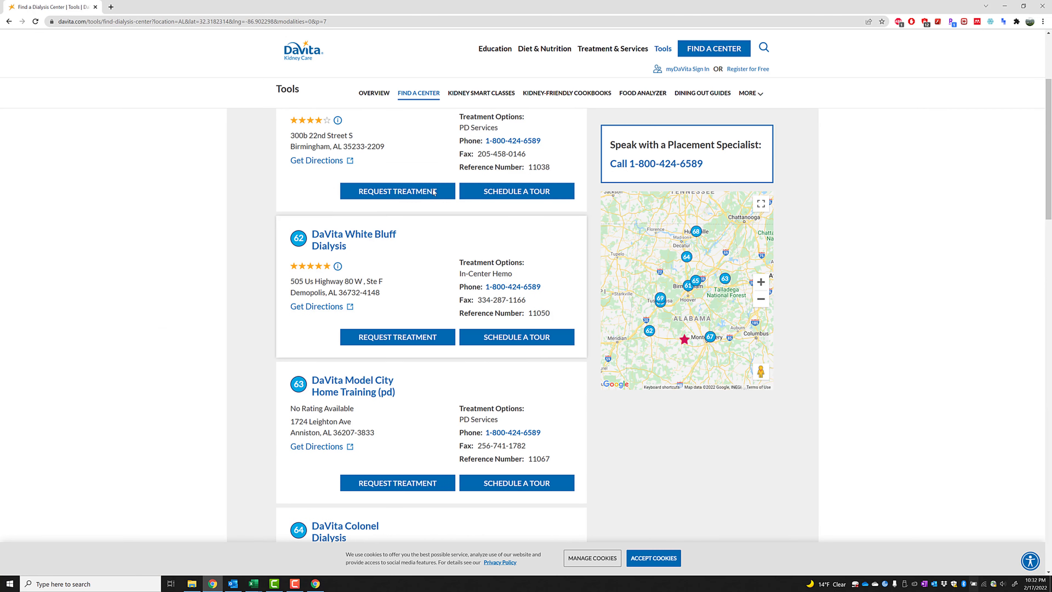
scroll(443, 187, "up", 5)
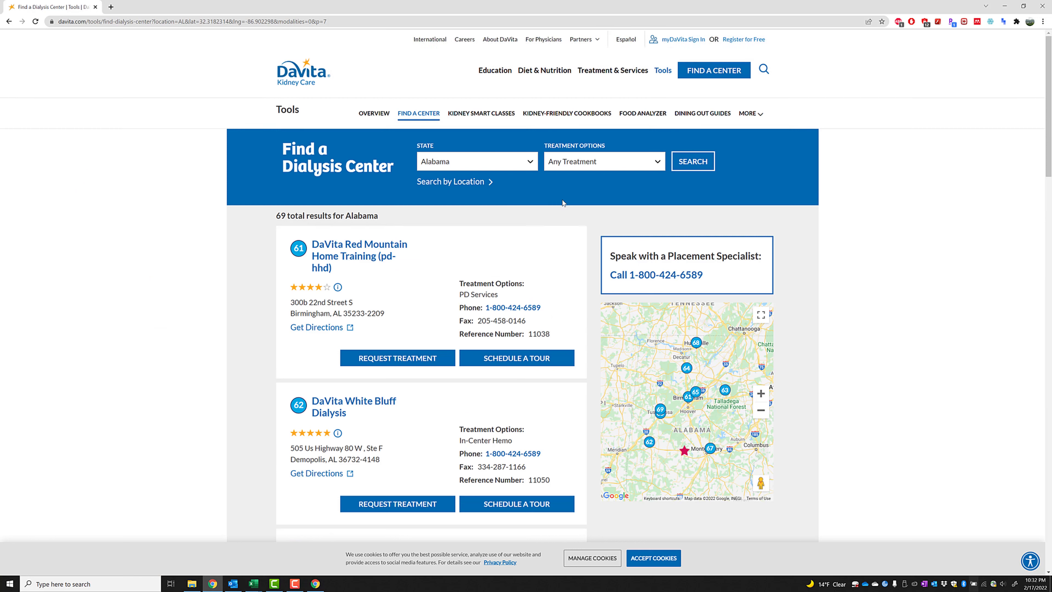
left_click(528, 166)
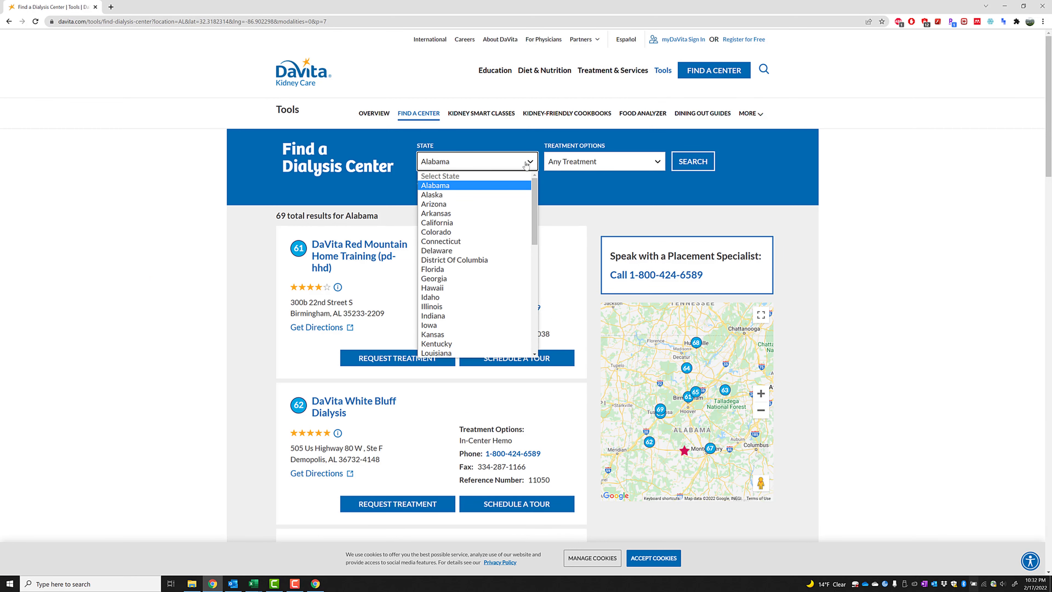
left_click(456, 195)
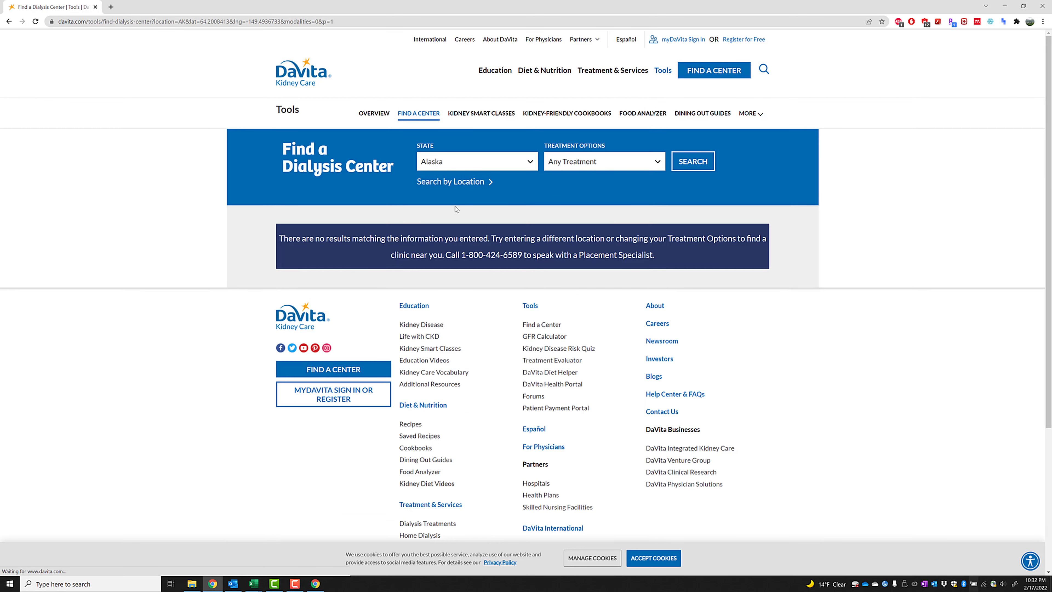
left_click(468, 164)
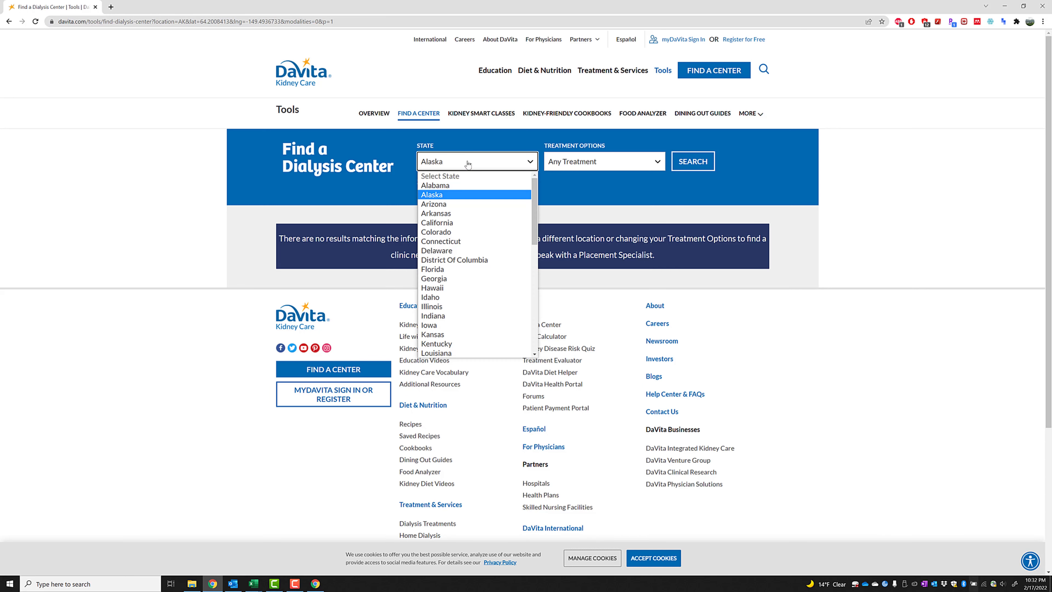
left_click(433, 204)
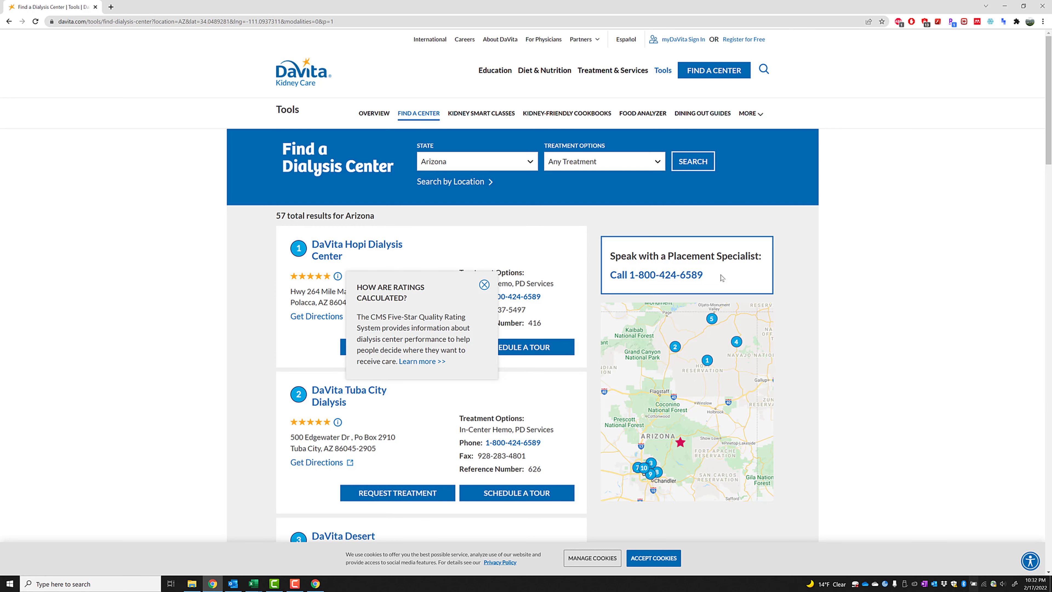
Search the DevTools network data for DaVita Hopi Dialysis Center and open both matching find-a-center responses.
key("alt+Tab")
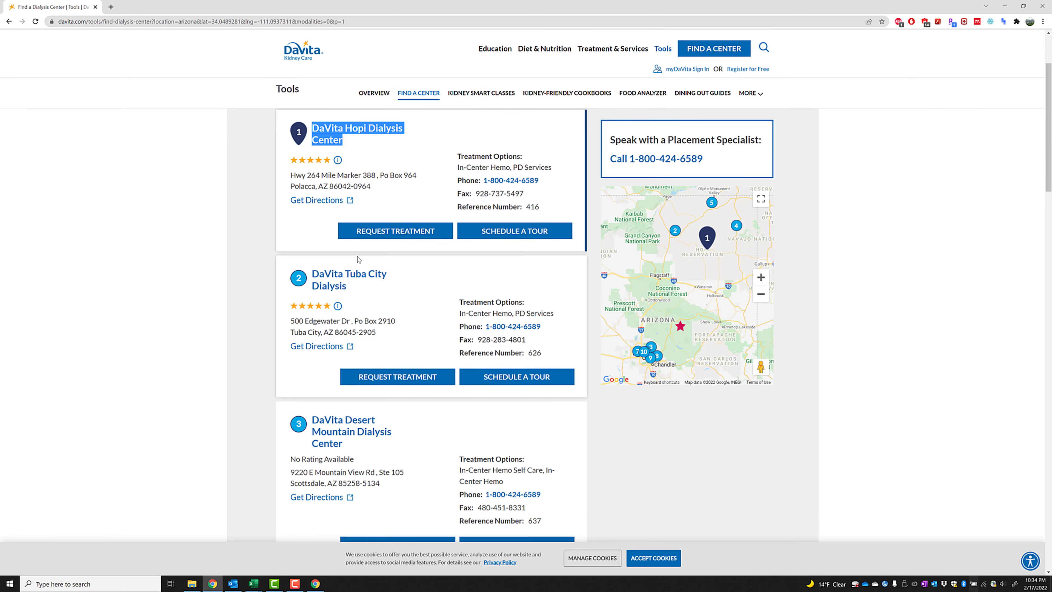
key("alt+Tab")
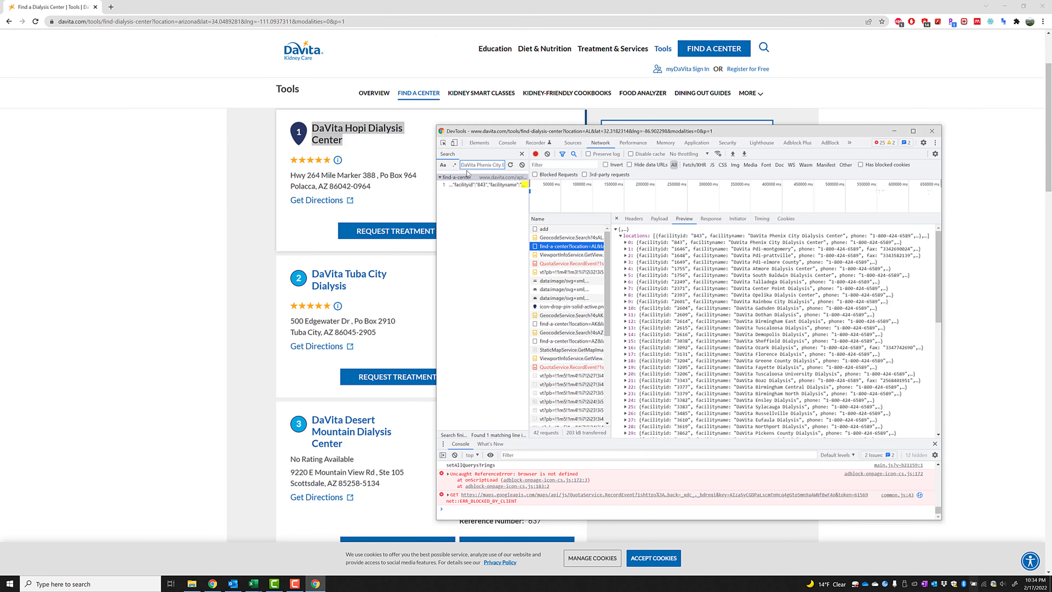
triple_click(469, 165)
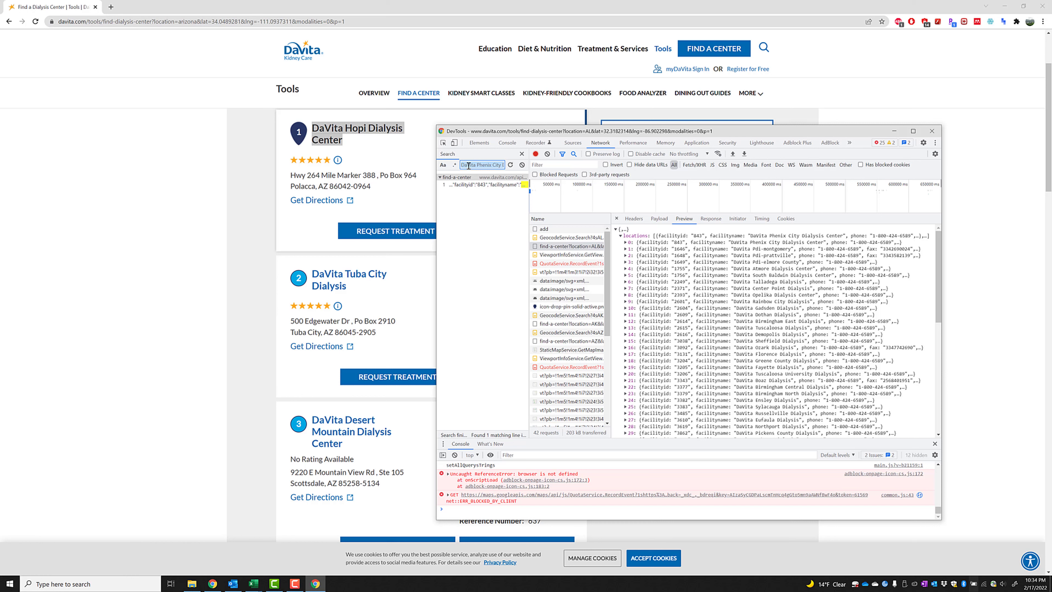
type("DaVita Hopi Dialysis Center")
key("Return")
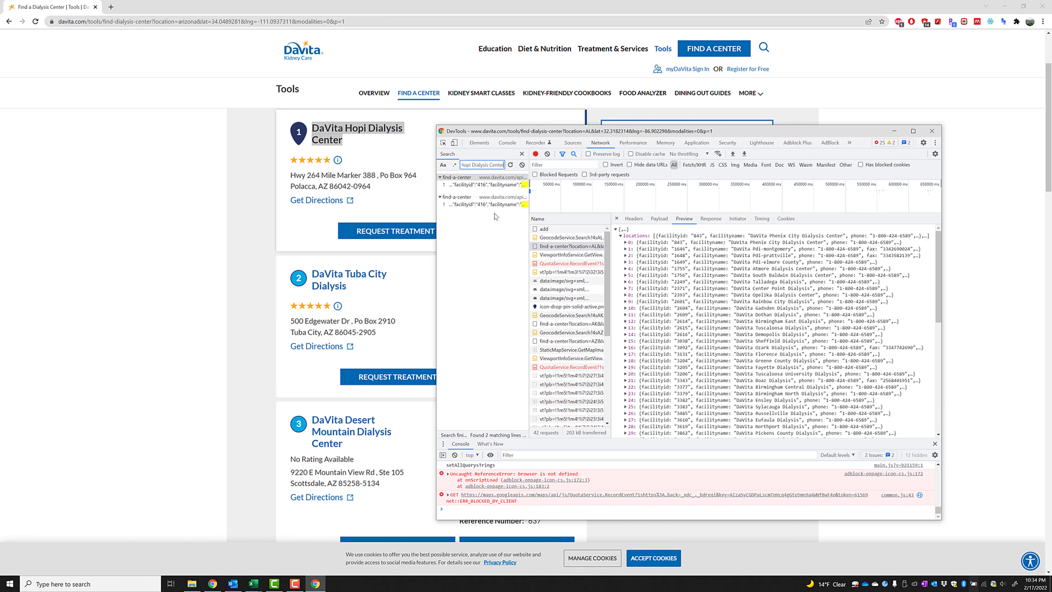
left_click(501, 185)
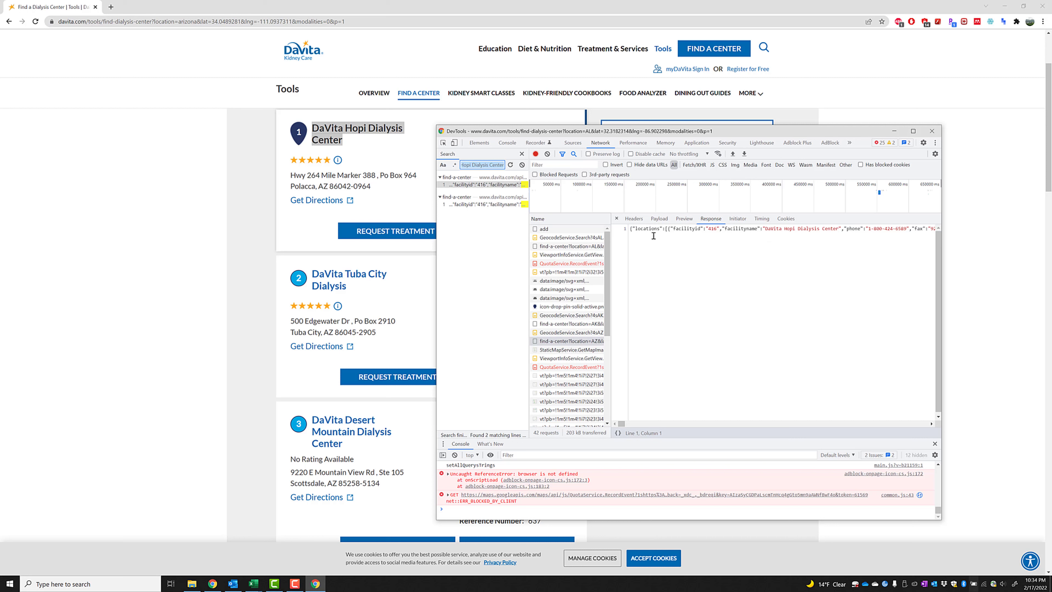
left_click(505, 206)
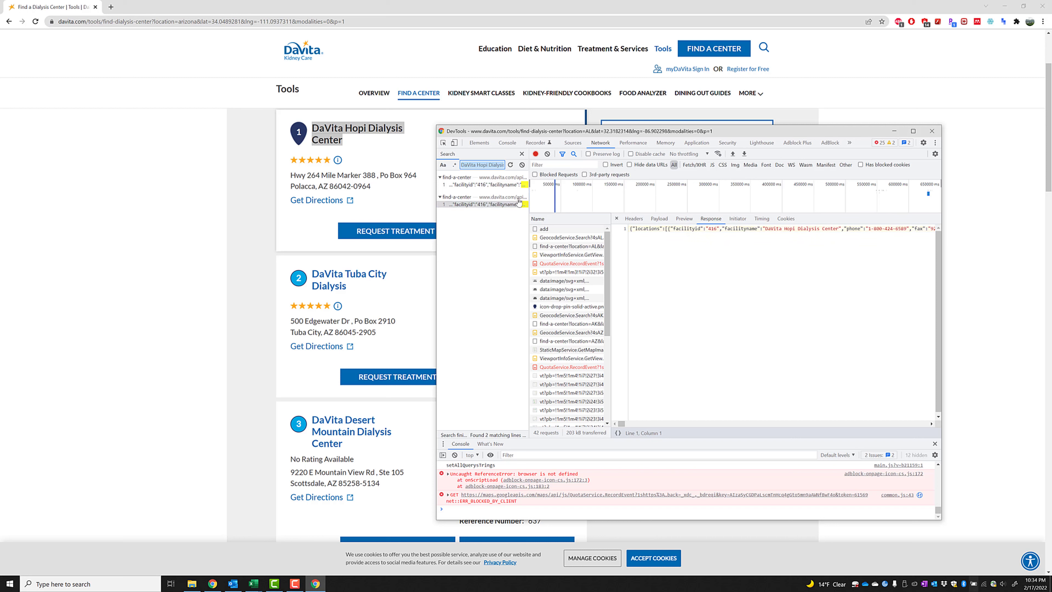
Preview the first matching find-a-center response, expand its locations, and compare the list with the number of Arizona results on the page.
left_click(497, 187)
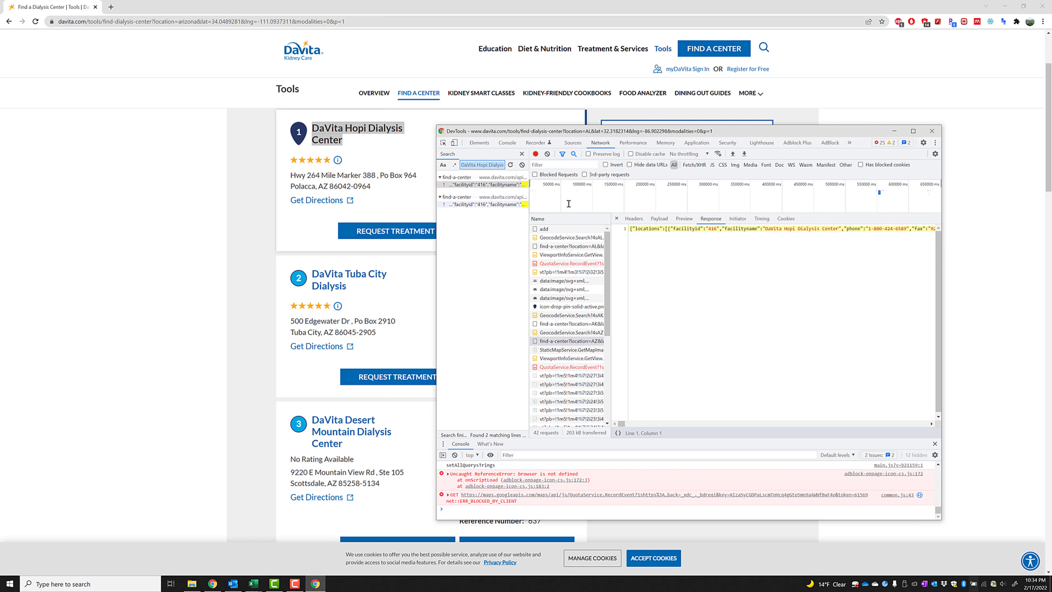
left_click(681, 229)
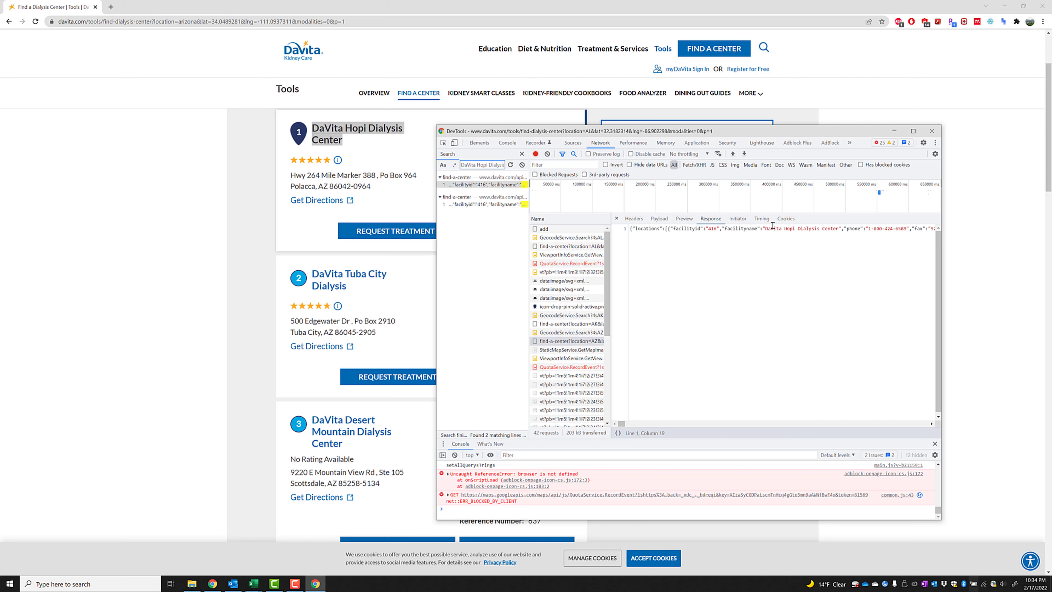
left_click(686, 219)
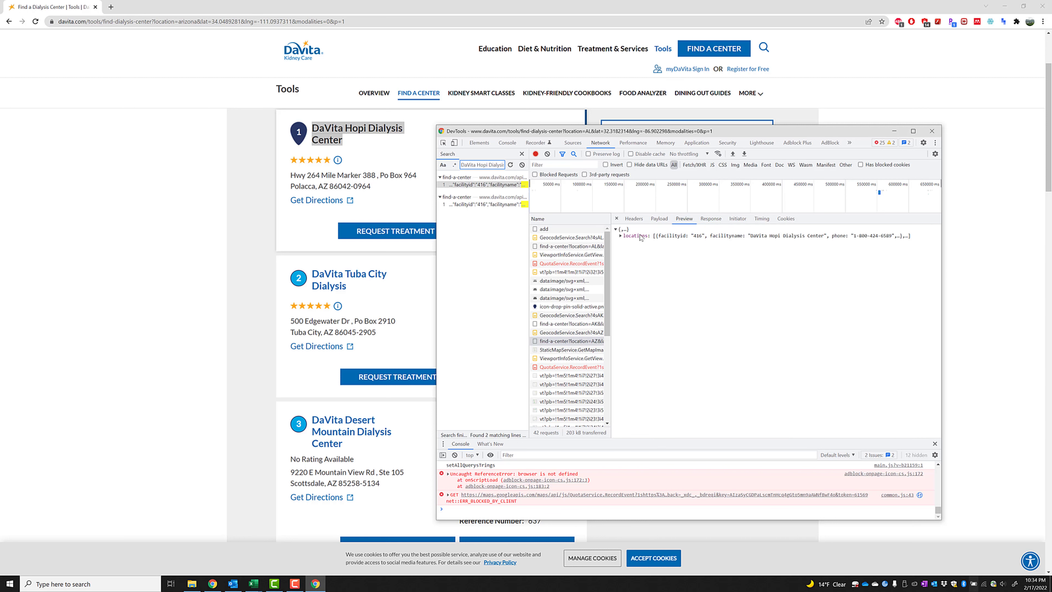
left_click(621, 236)
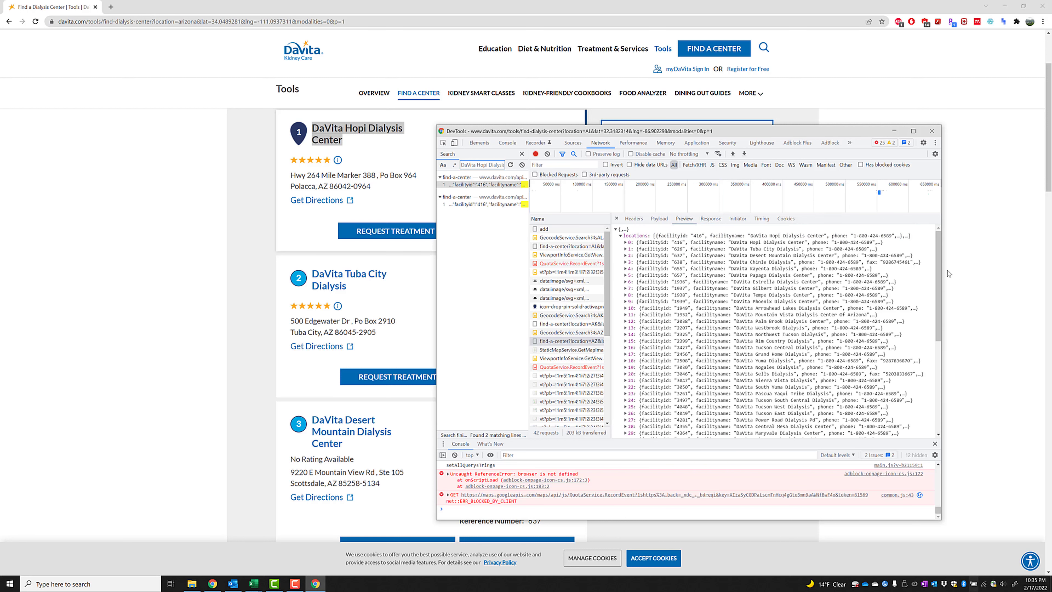
left_click_drag(935, 276, 926, 400)
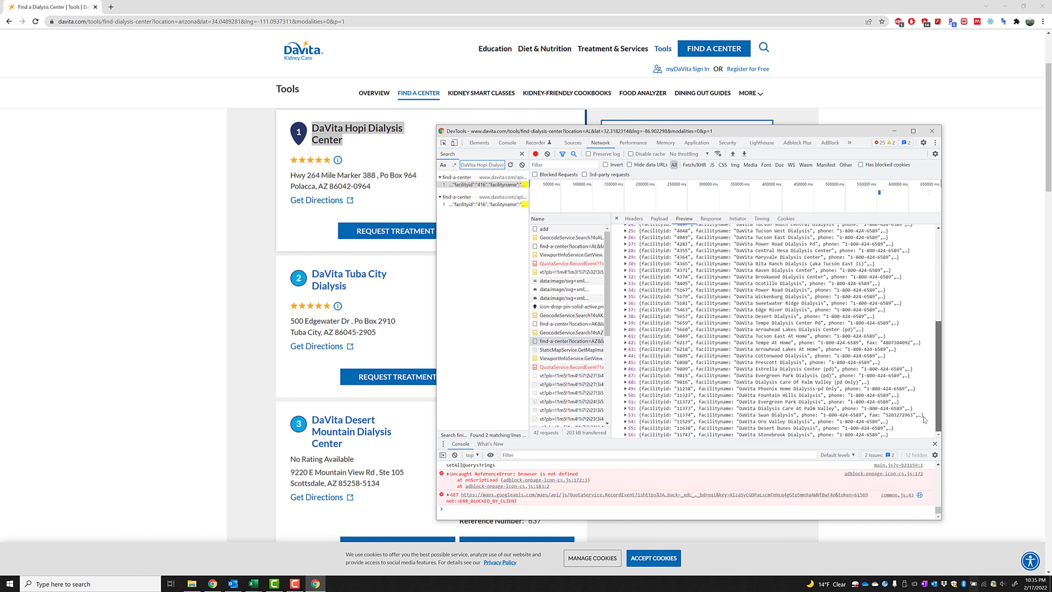
scroll(331, 320, "up", 3)
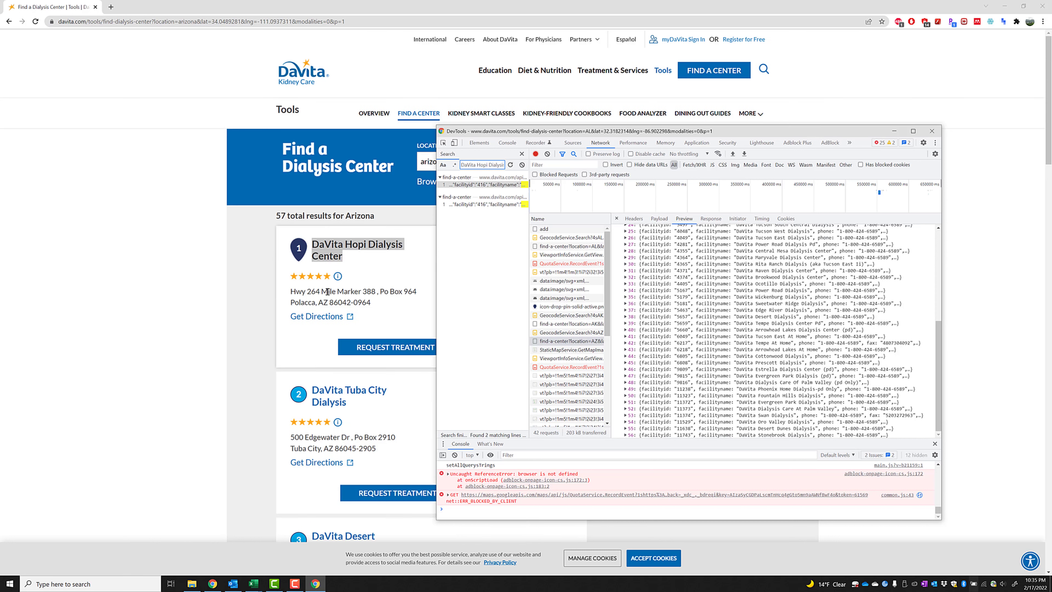
scroll(626, 270, "up", 5)
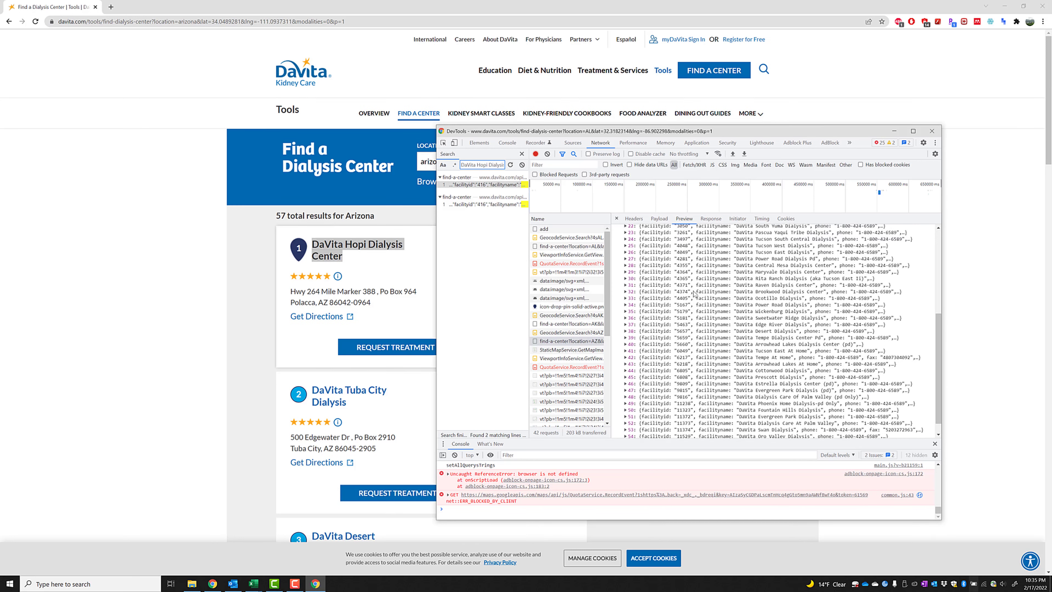
Copy the Arizona response's locations object and switch to the Book4 workbook in Excel.
right_click(628, 237)
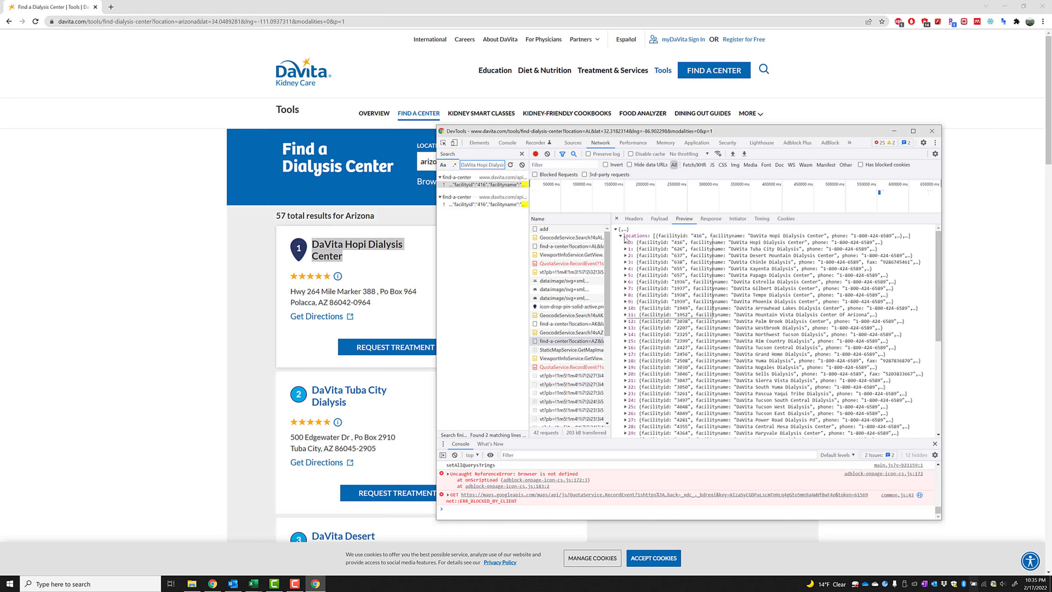
left_click(646, 253)
left_click(252, 583)
left_click(267, 543)
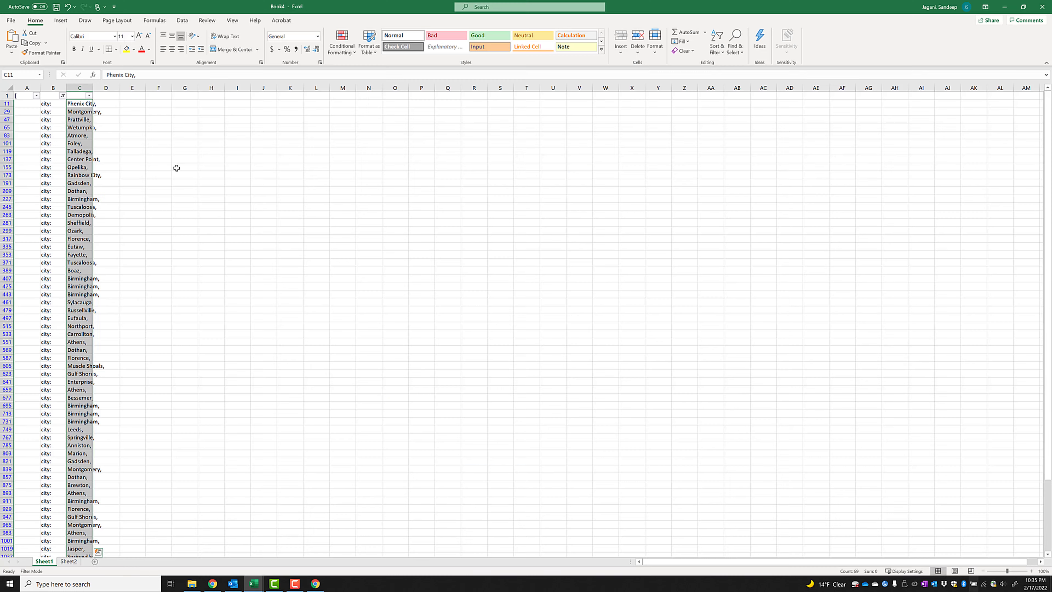
Clear the city filter on Sheet1 and delete all of the Alabama data from the sheet.
left_click(207, 204)
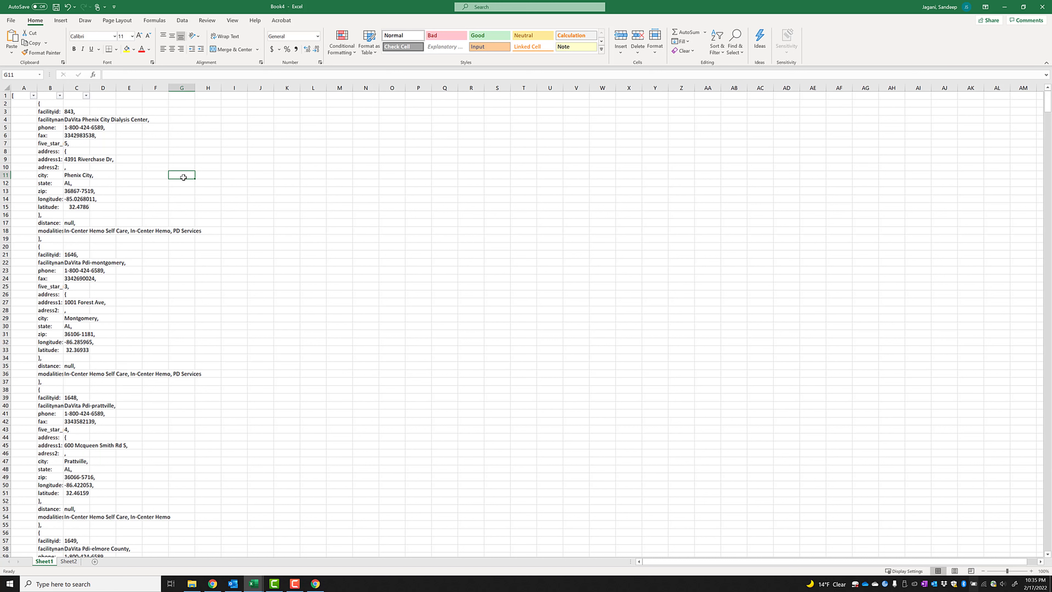
key("ctrl+a")
key("Delete")
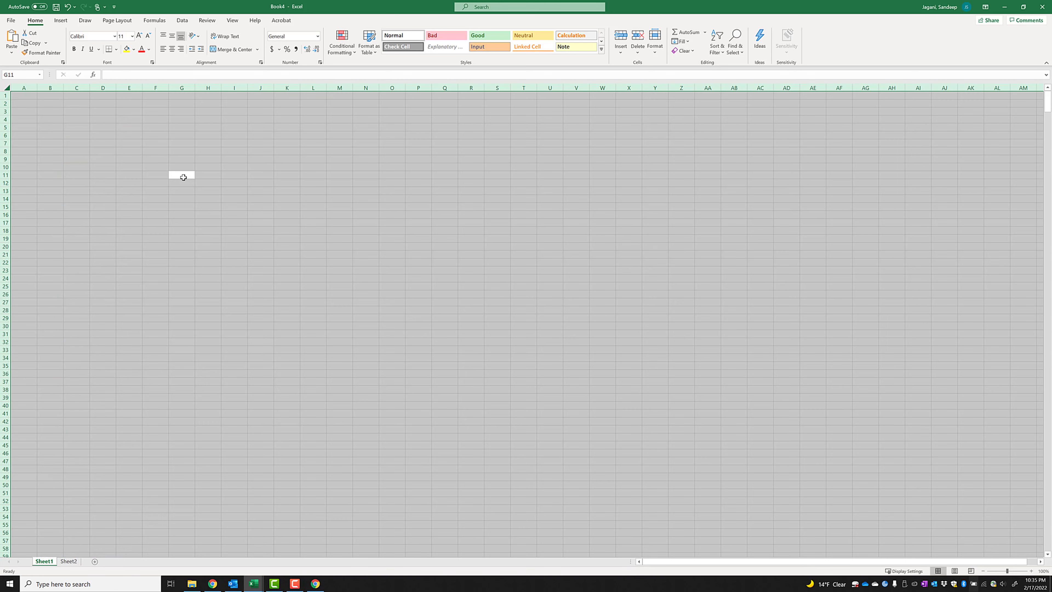
left_click(144, 153)
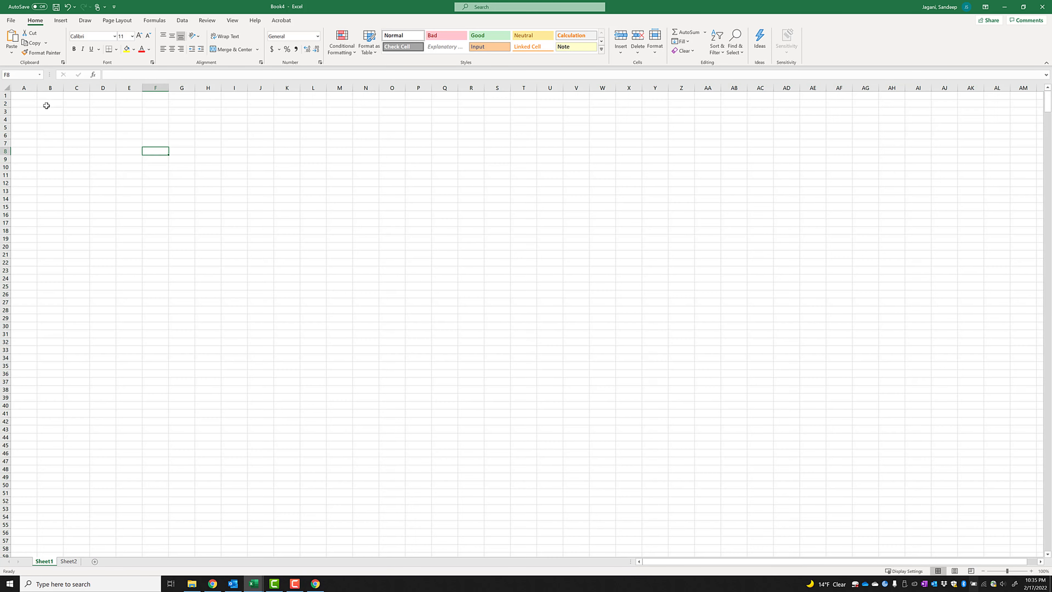
Paste the copied Arizona data at cell A1 with the Text Import Wizard, using space as the delimiter and General column format.
left_click(36, 98)
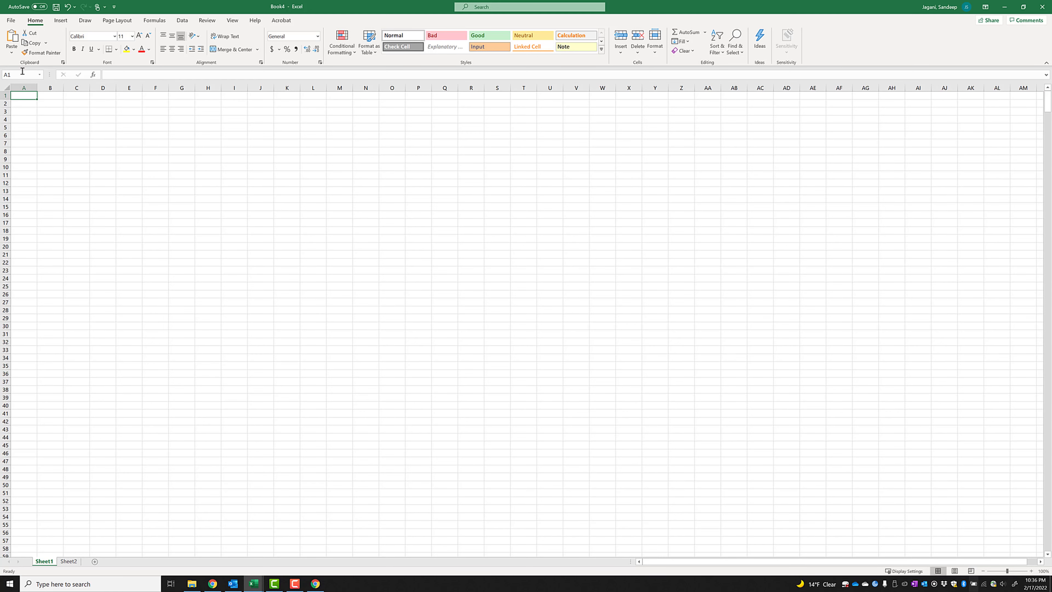
left_click(12, 52)
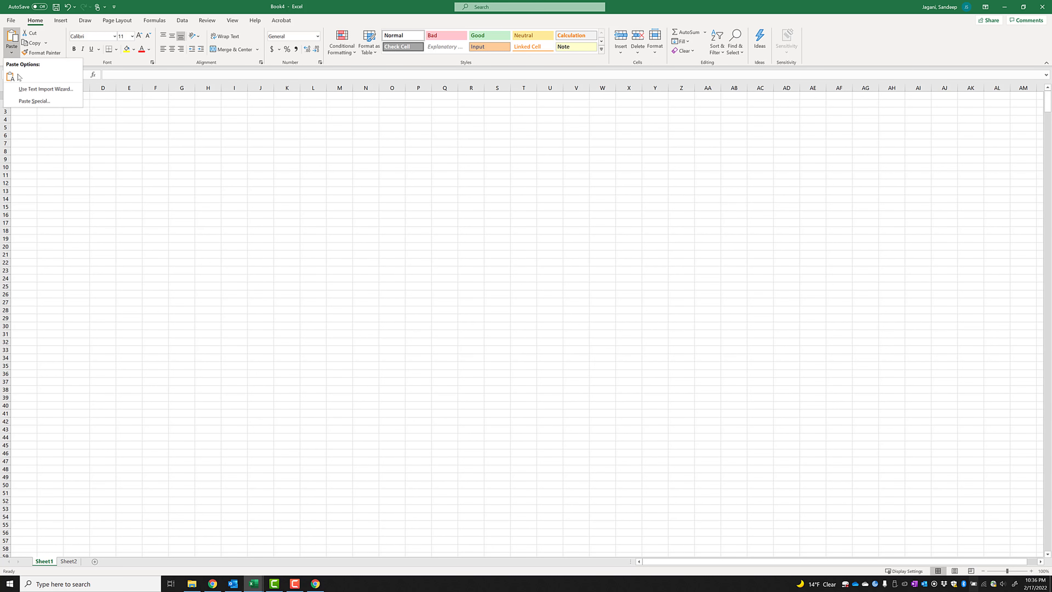
left_click(17, 89)
left_click(596, 340)
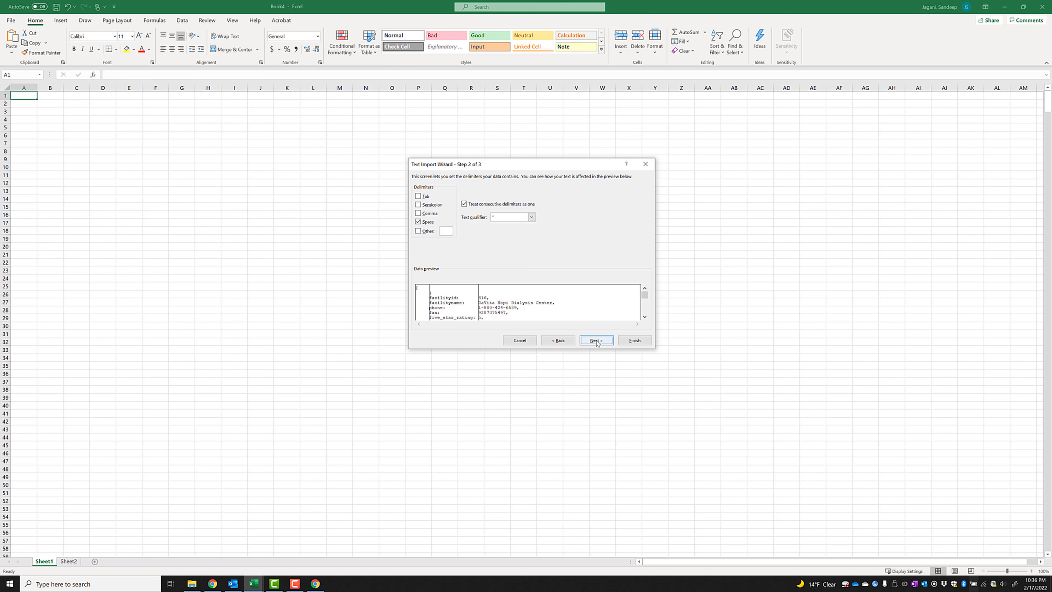
left_click(597, 340)
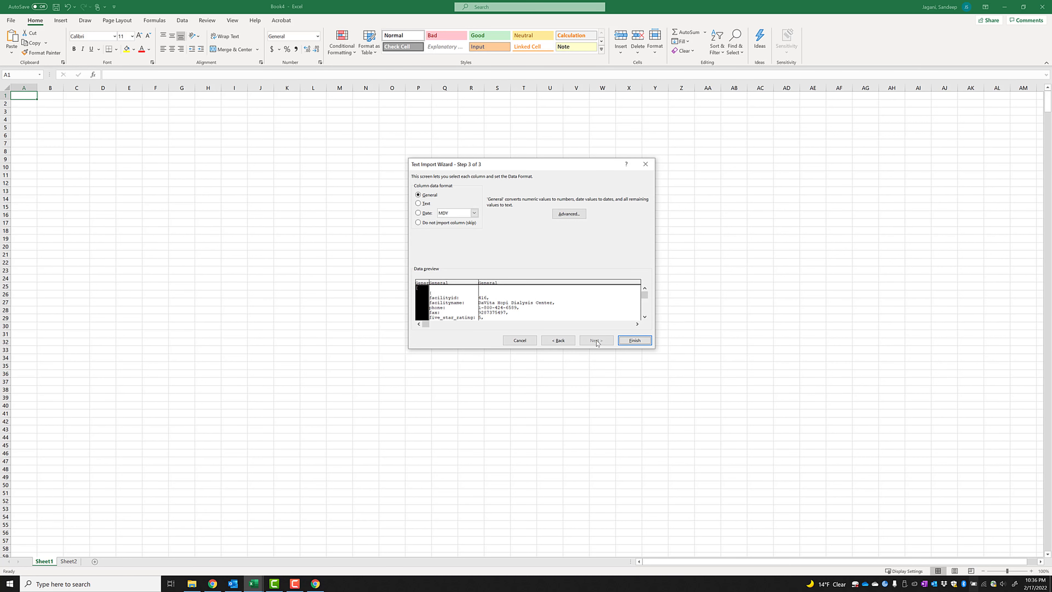
left_click(634, 341)
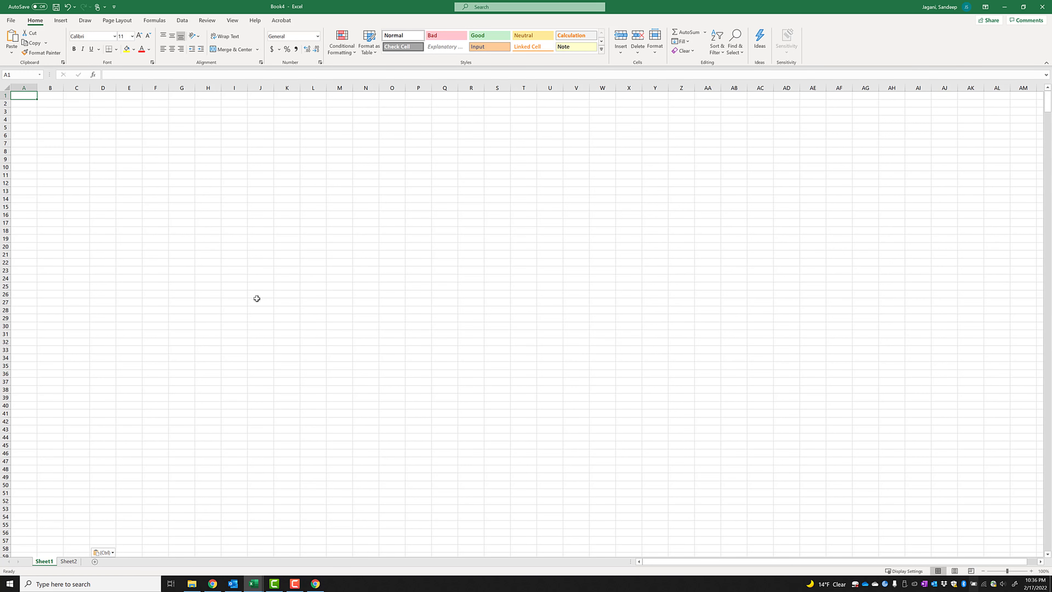
Add filters to the Sheet1 data and filter column B to show only the facilityname: rows.
left_click(49, 96)
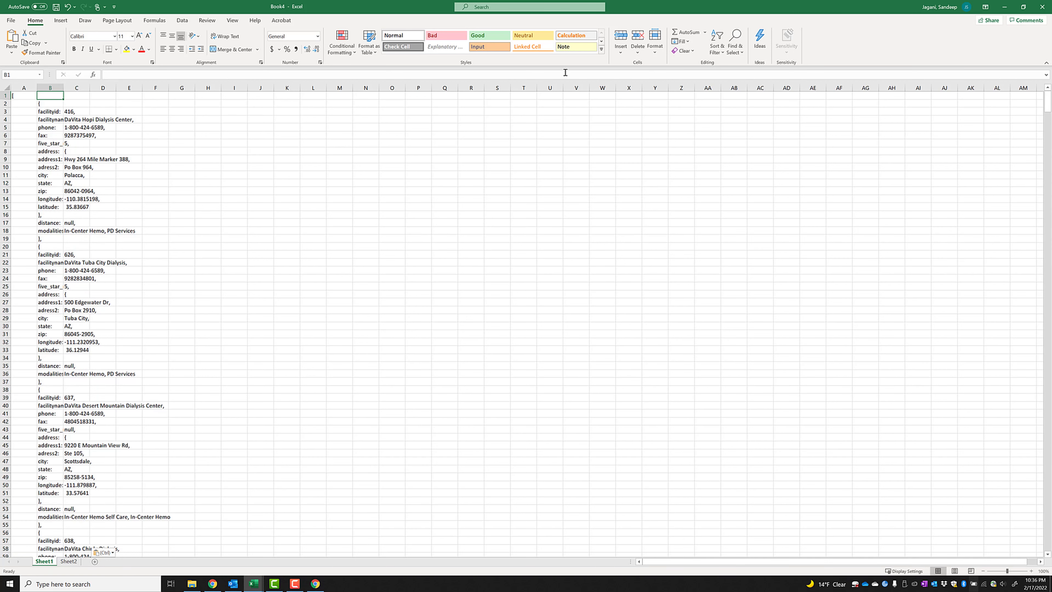
left_click(717, 41)
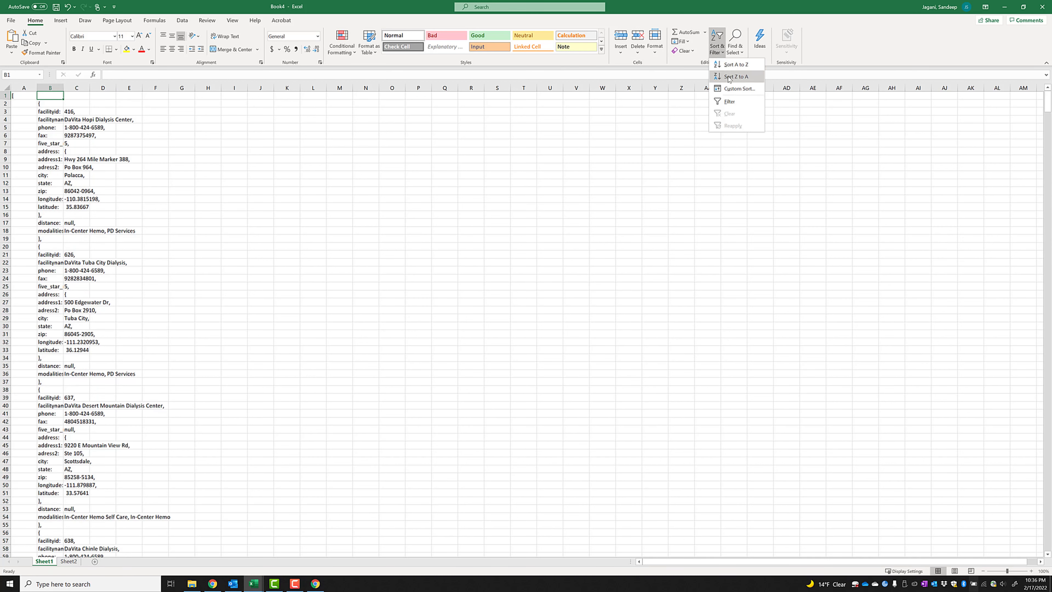
left_click(729, 101)
left_click(60, 95)
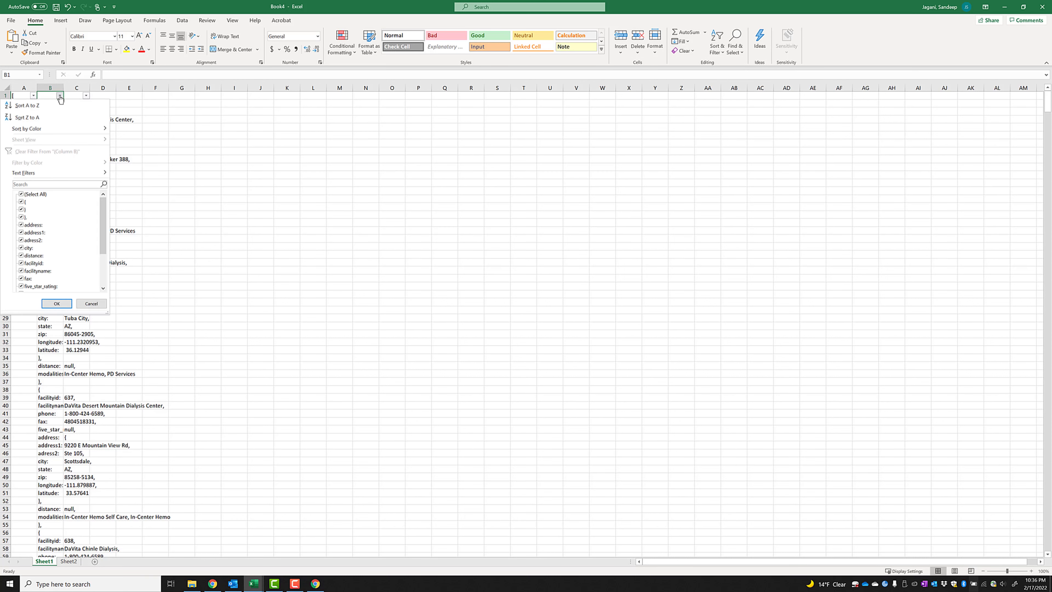
left_click(22, 194)
left_click(22, 271)
left_click(57, 304)
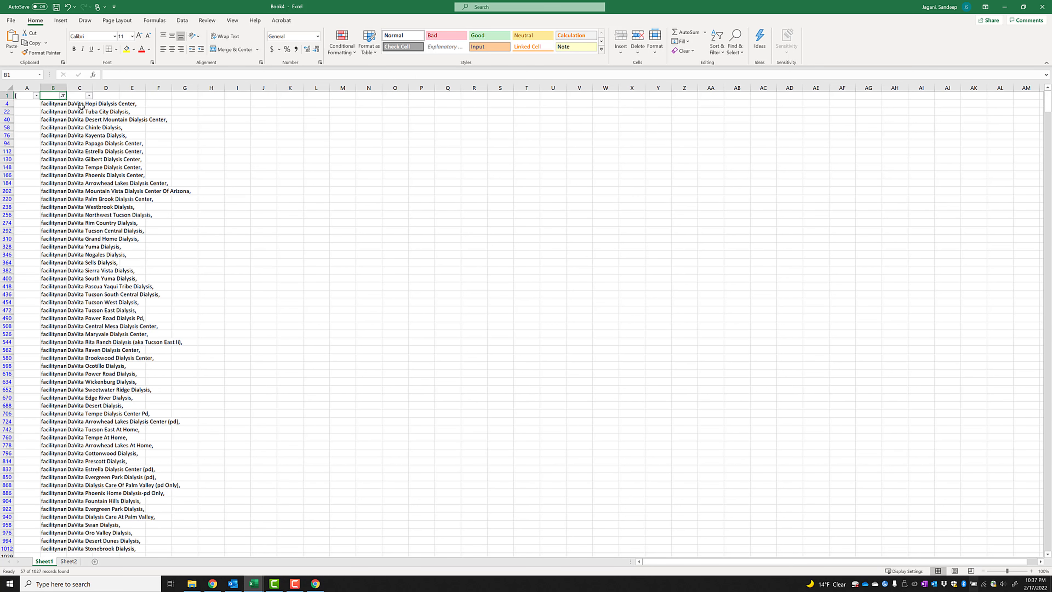
Copy the filtered Arizona facility names from column C and paste them below the Alabama list on Sheet2, starting at A75.
left_click_drag(81, 106, 78, 551)
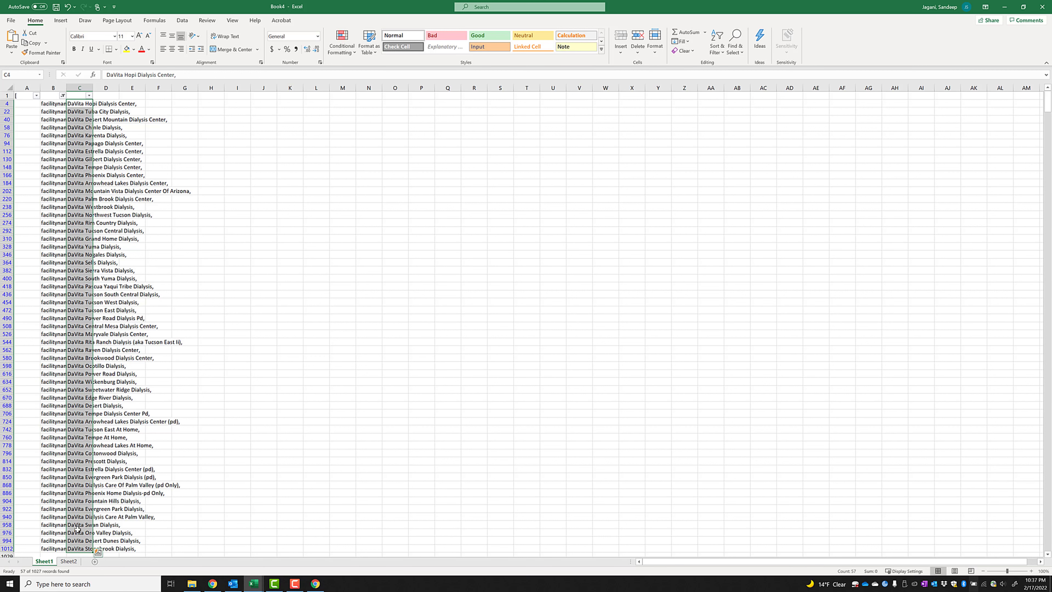
key("ctrl+c")
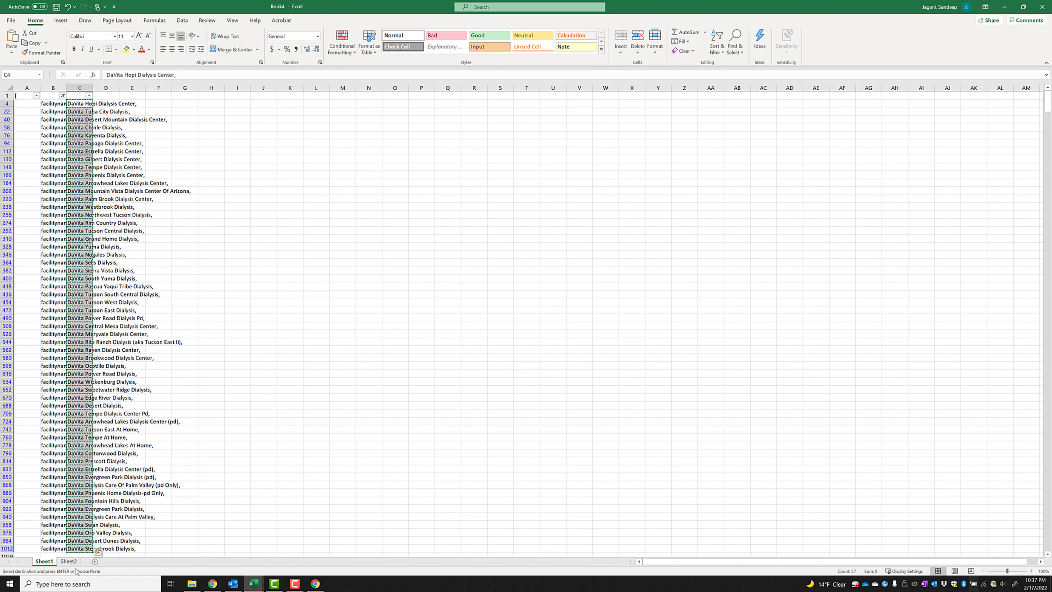
left_click(68, 561)
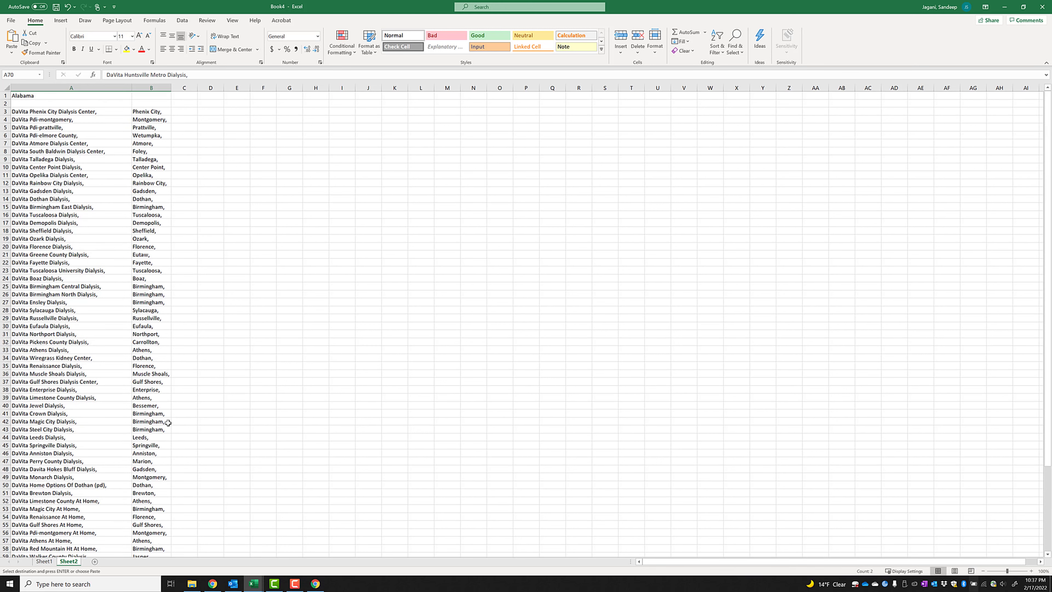
scroll(166, 427, "down", 1)
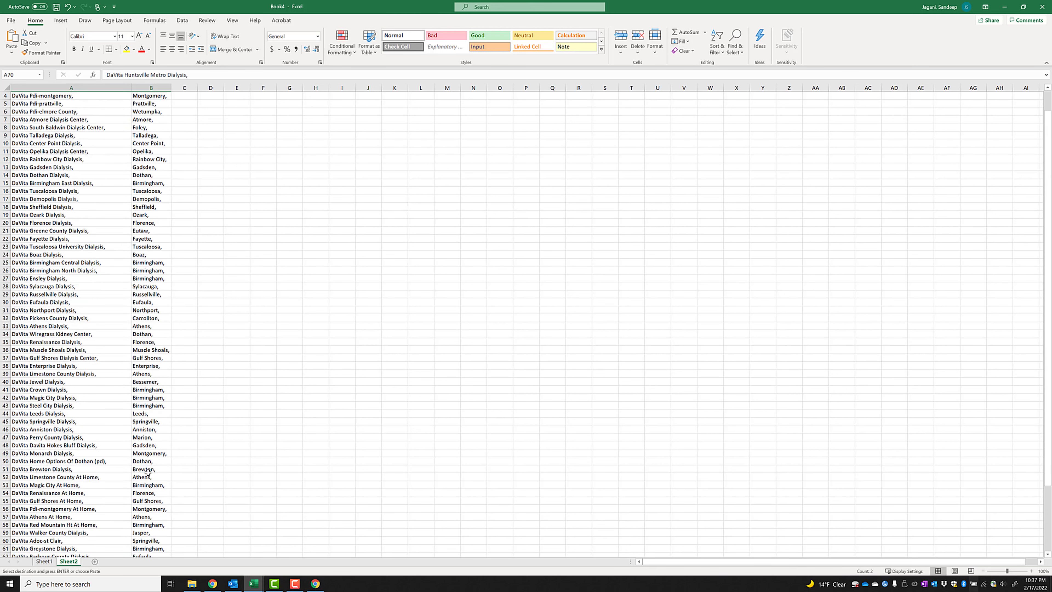
scroll(227, 482, "down", 6)
left_click(60, 518)
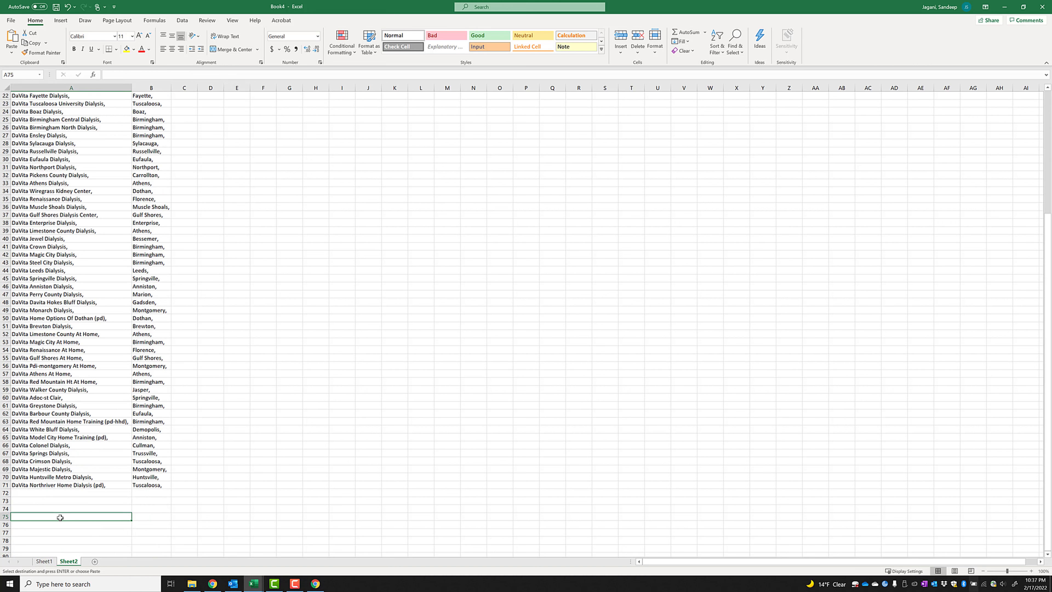
key("ctrl+v")
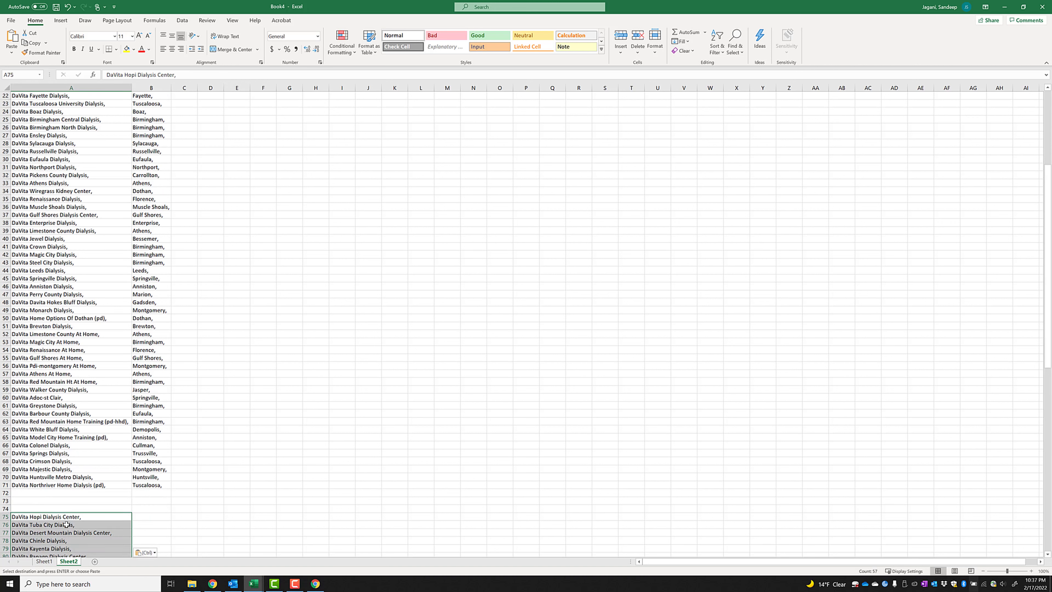
Enter the heading Arizona in cell A74 above the pasted facility names and make it bold.
left_click(48, 509)
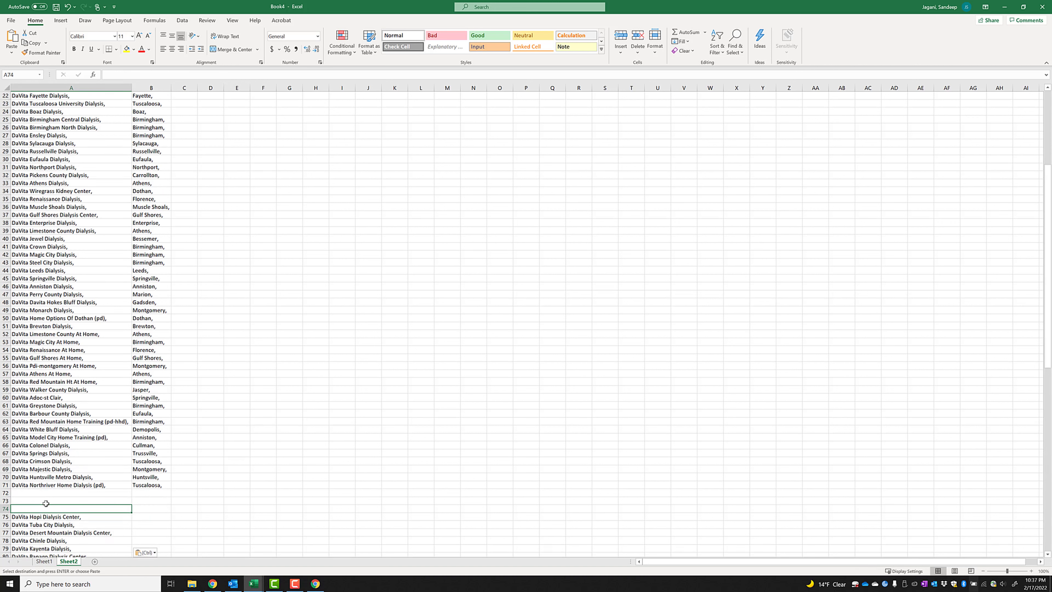
type("Arizona")
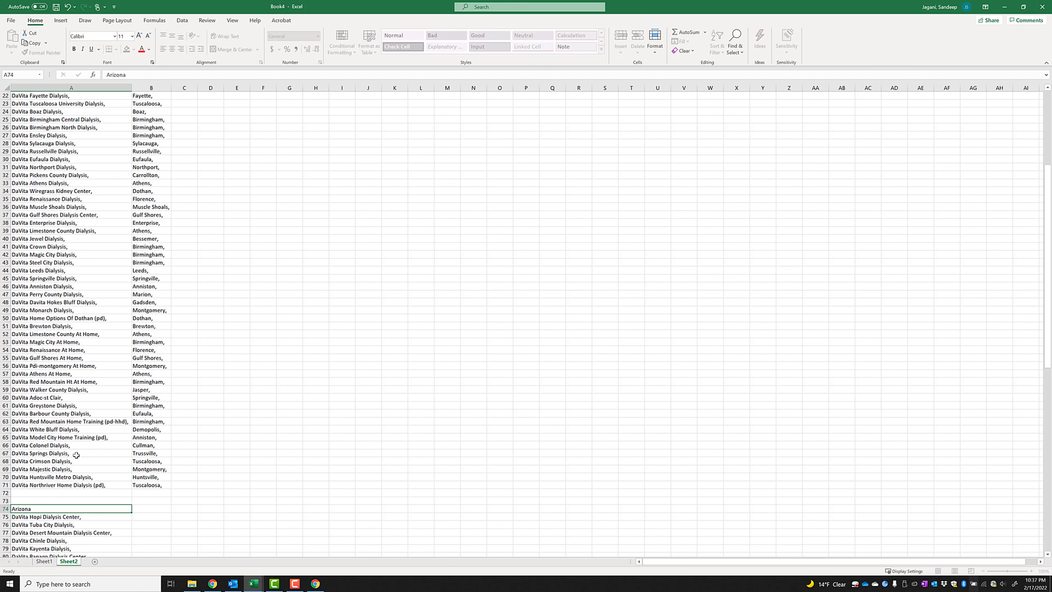
key("Return")
left_click(22, 509)
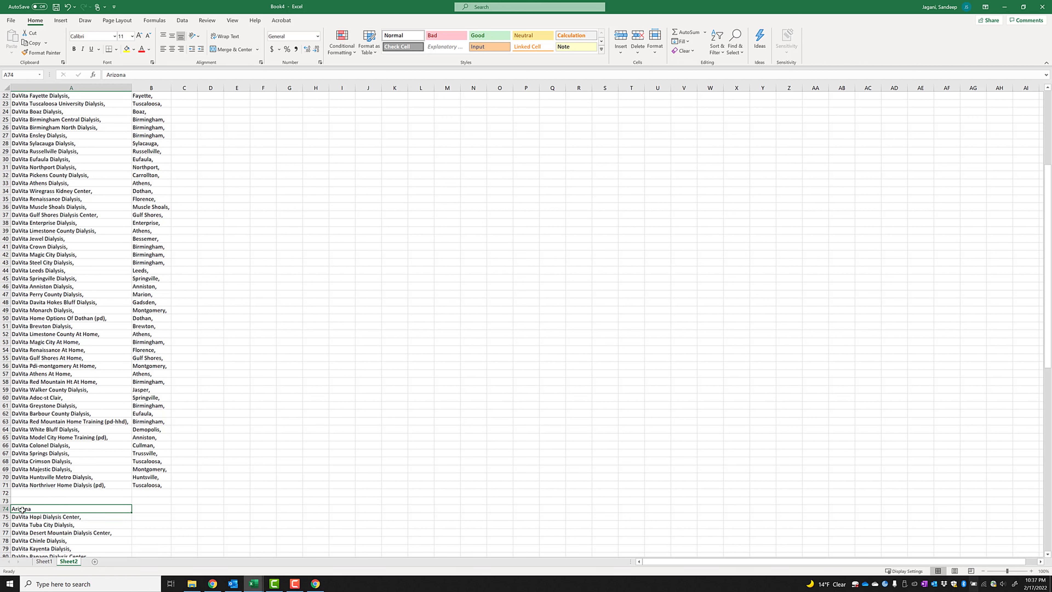
key("ctrl+b")
left_click(194, 493)
Insert a blank column before the facility names on Sheet2.
scroll(46, 432, "down", 12)
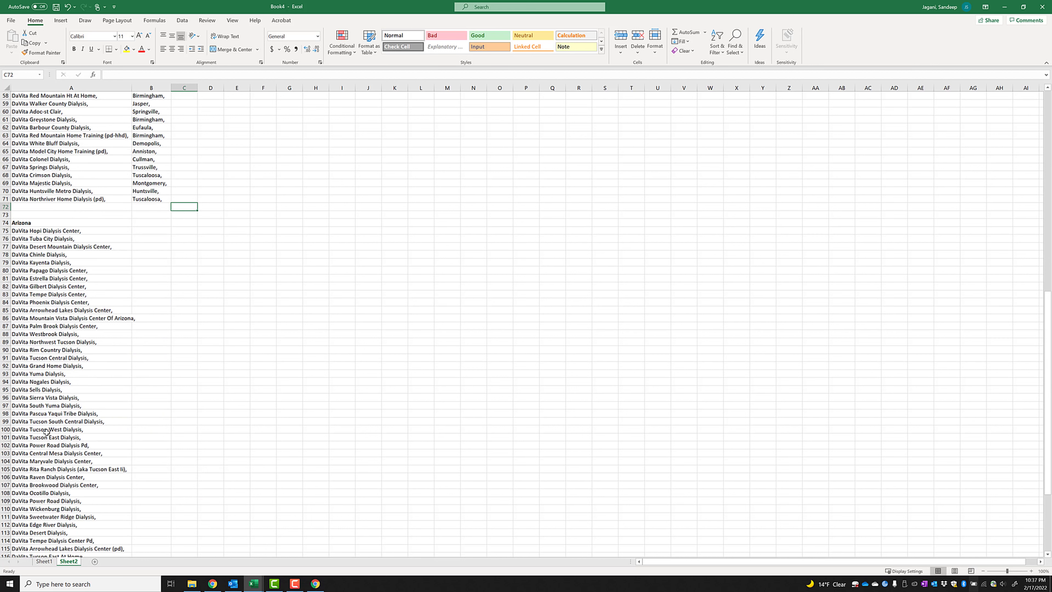
key("alt+Tab")
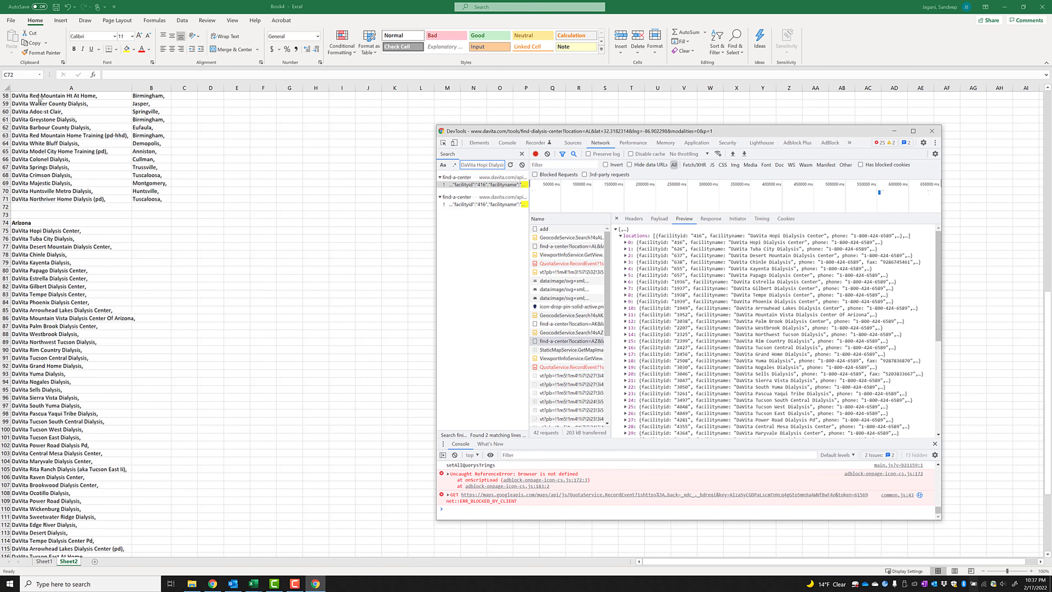
key("alt+Tab")
left_click(29, 87)
right_click(29, 87)
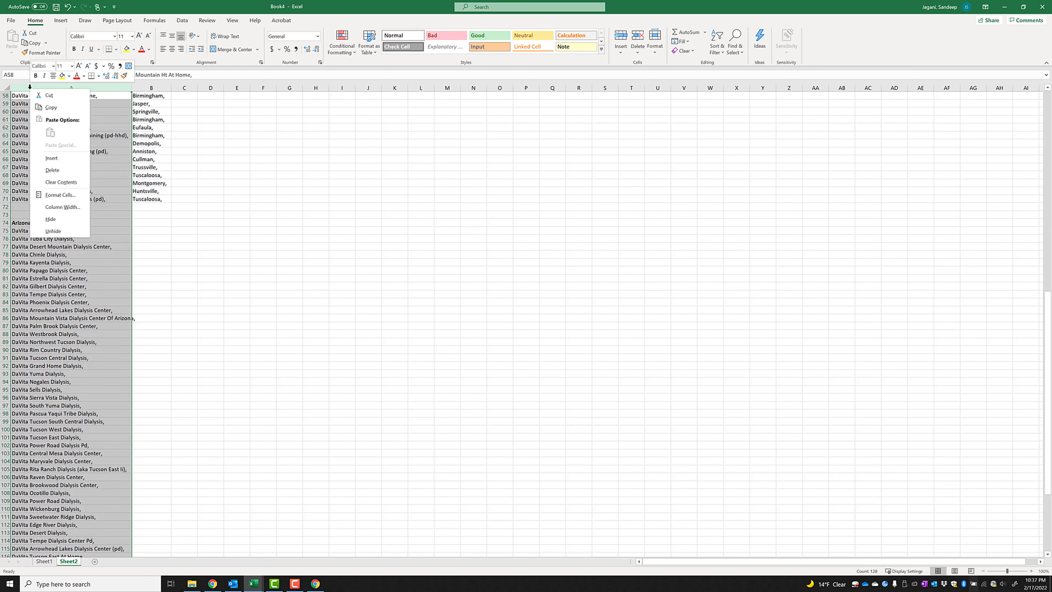
left_click(51, 158)
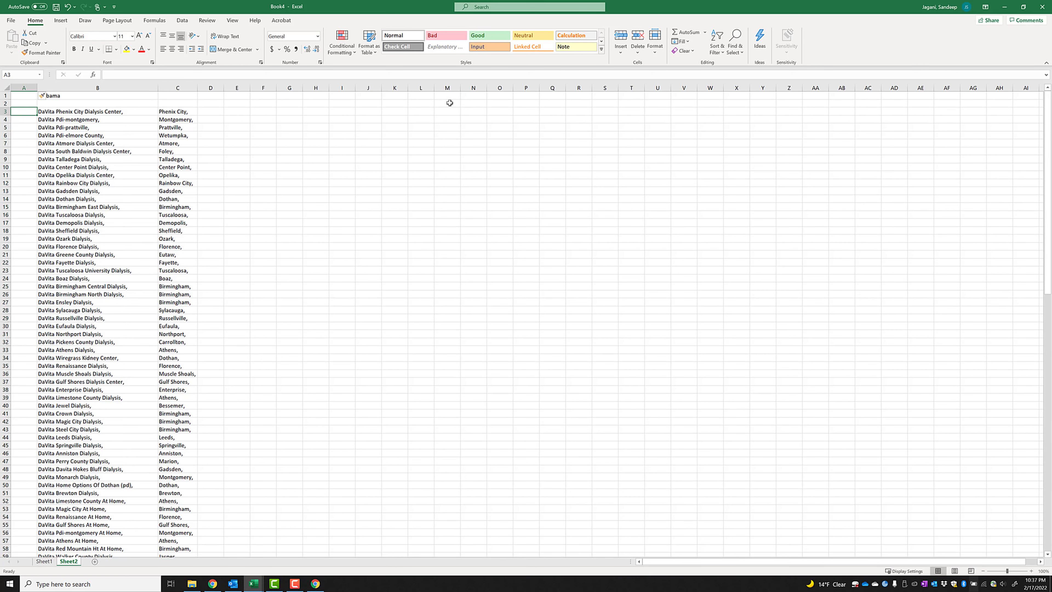
Number the Alabama facilities on Sheet2 by entering 1, 2, 3 from cell A3 and filling the series down column A.
type("1")
key("Return")
type("2")
key("Return")
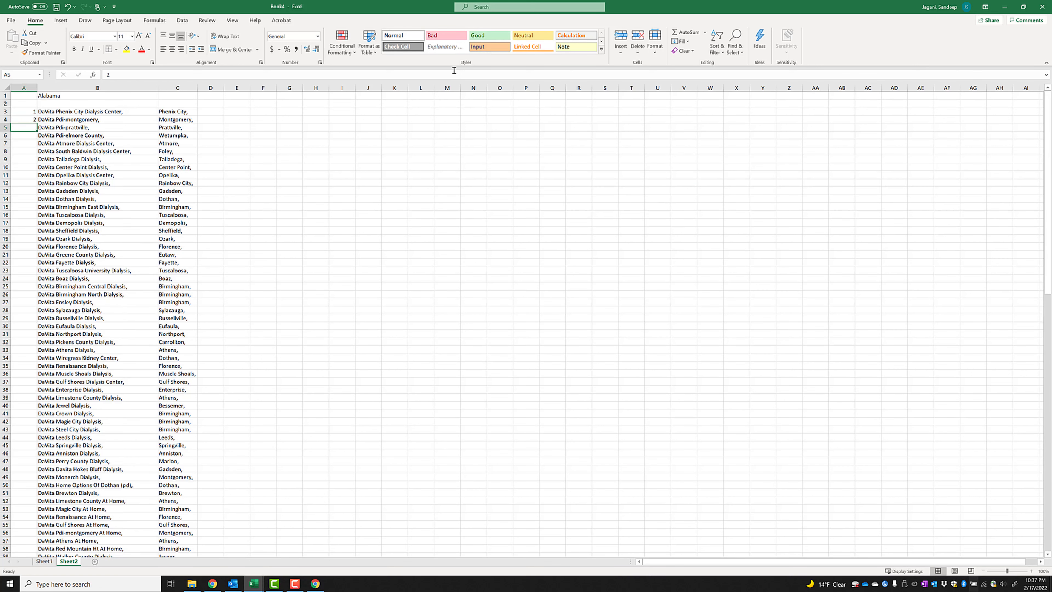
type("3")
key("Return")
left_click(32, 111)
left_click_drag(31, 119, 34, 130)
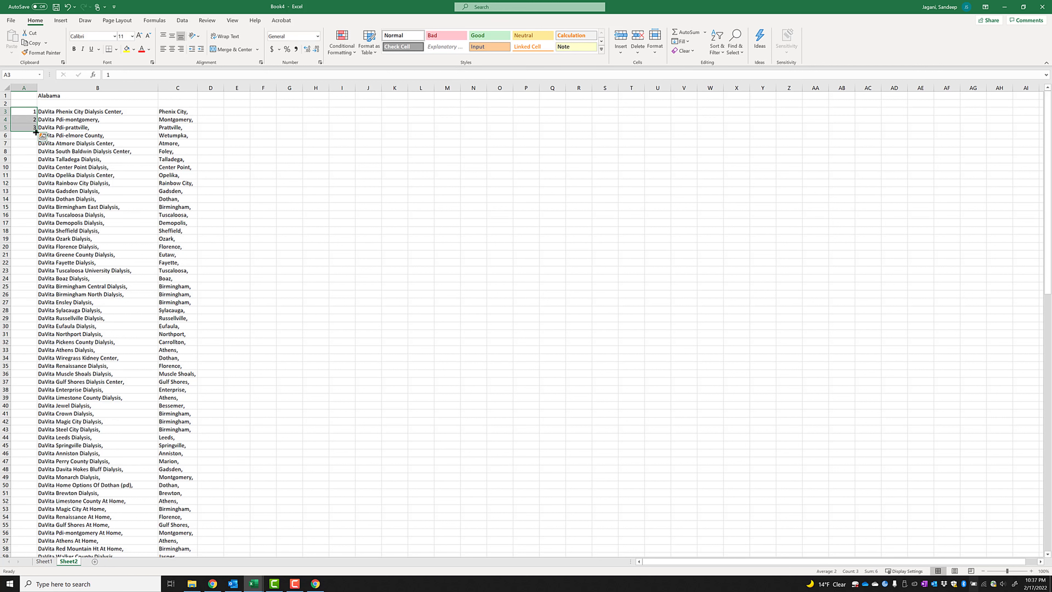
double_click(35, 132)
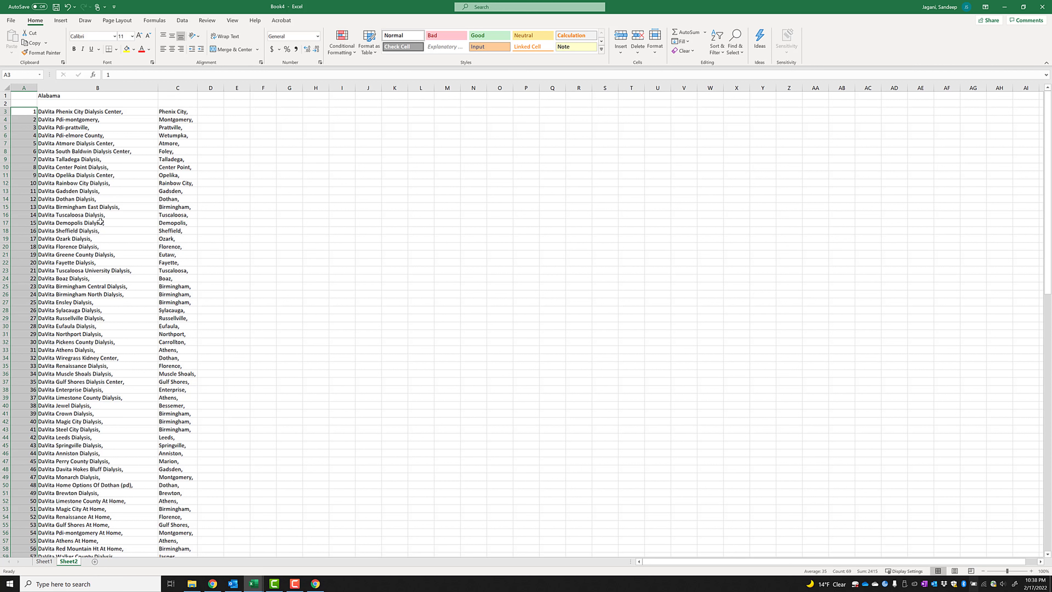
Number the Arizona facilities on Sheet2 by entering 1, 2, 3 from cell A75 and filling the series down to the last facility.
scroll(102, 267, "down", 16)
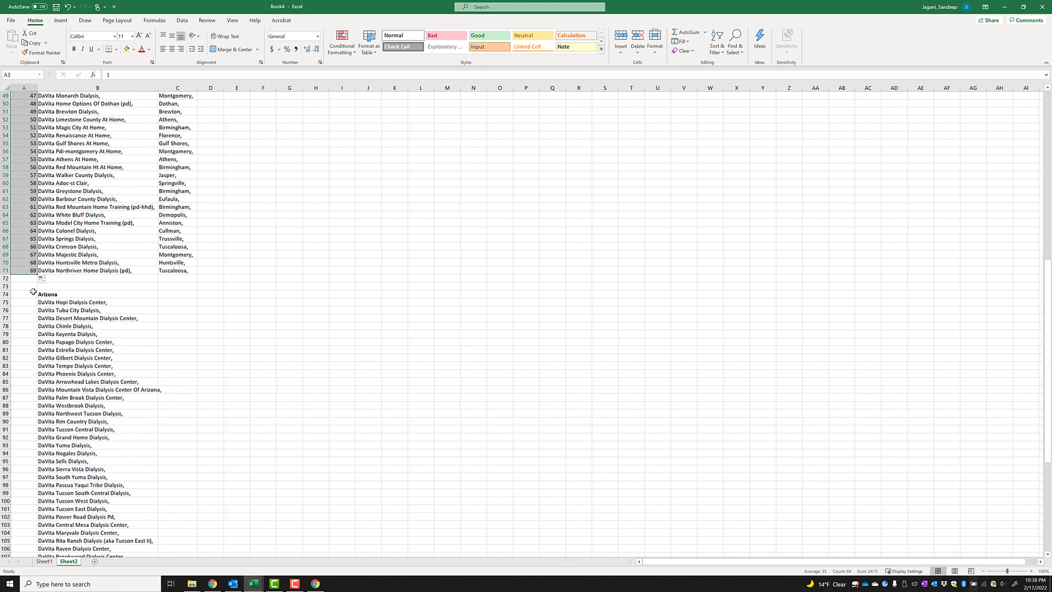
left_click(32, 304)
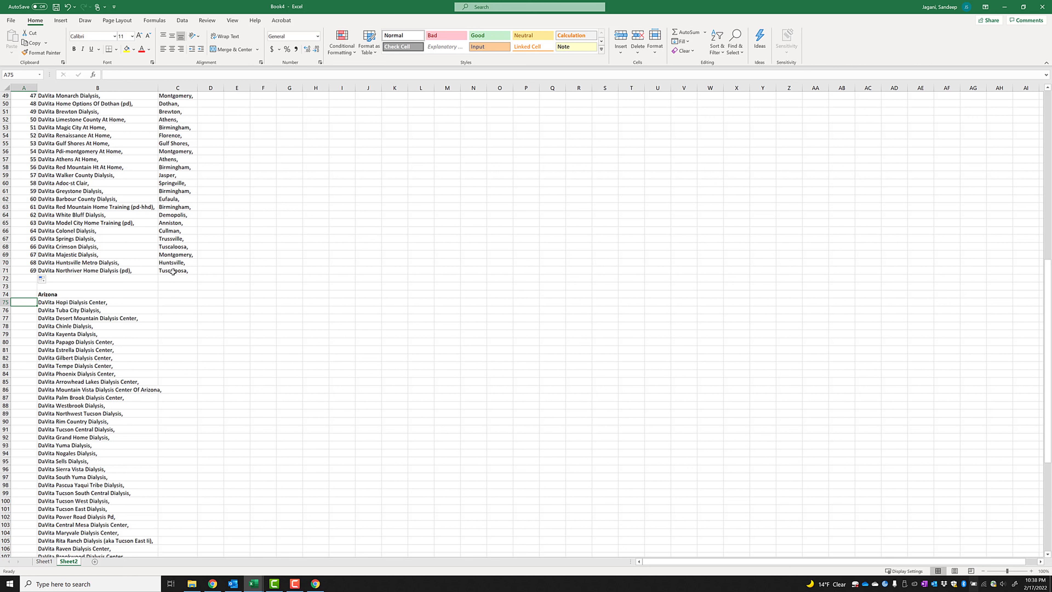
type("1")
key("Return")
type("2")
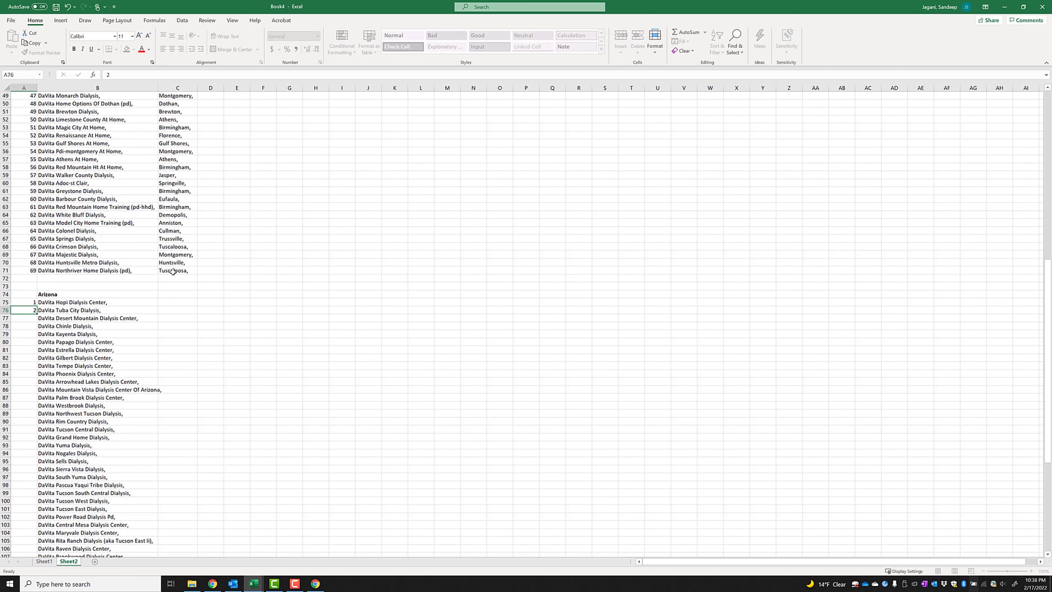
key("Return")
type("3")
left_click_drag(29, 303, 32, 319)
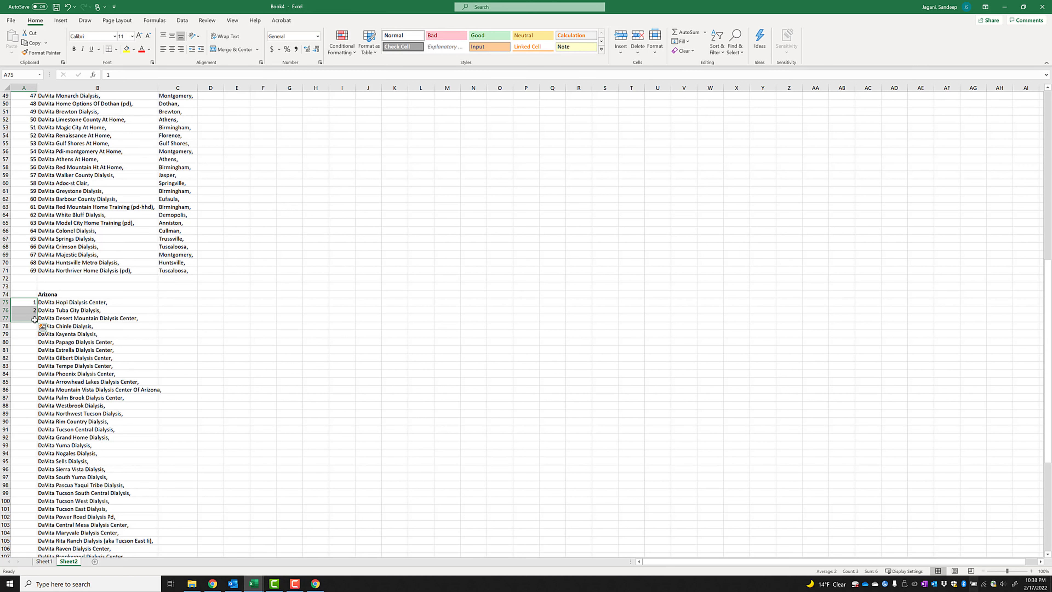
double_click(36, 320)
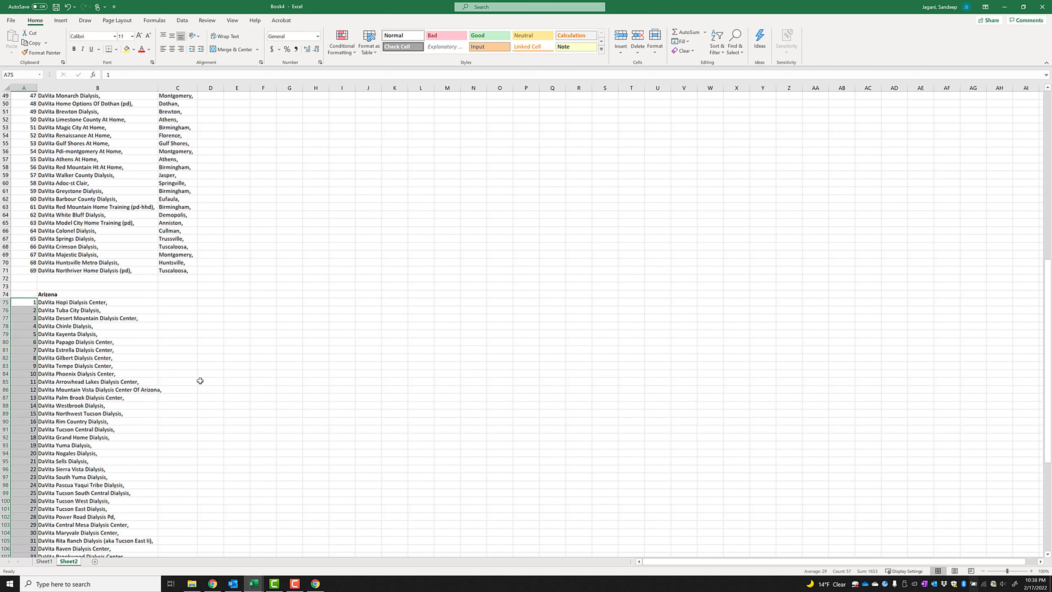
scroll(87, 448, "down", 17)
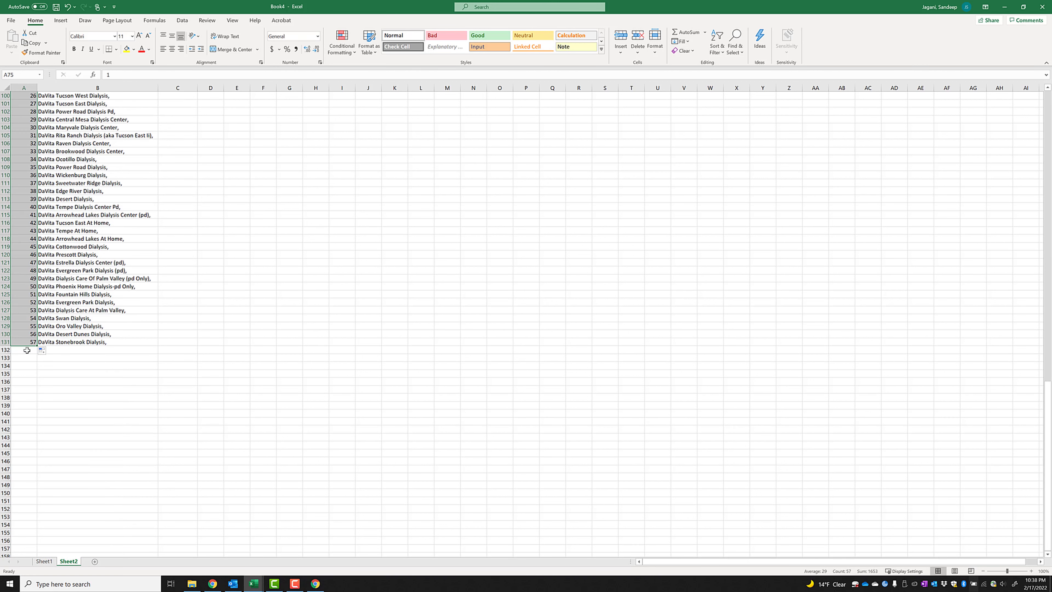
left_click(237, 373)
scroll(243, 365, "up", 6)
Change the column B filter on Sheet1 to show only the city: rows.
key("alt+Tab")
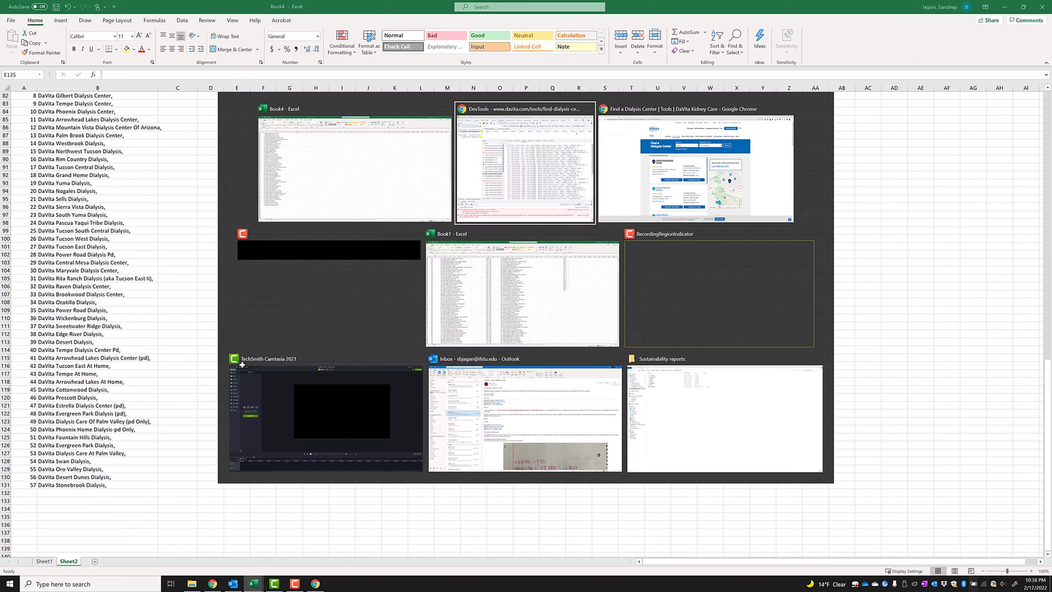
key("alt+Tab")
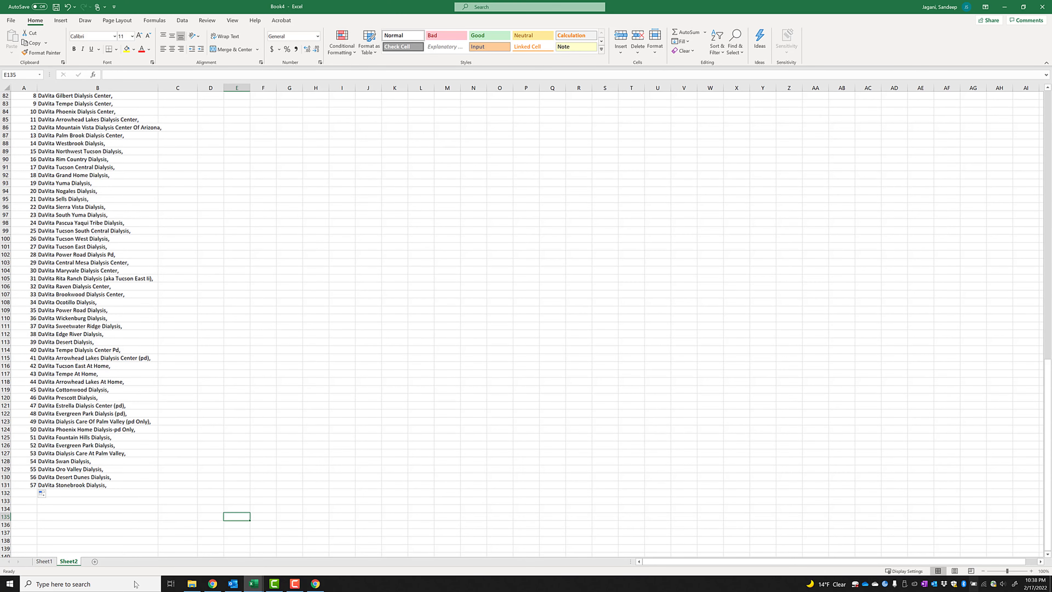
key("ctrl+Page_Up")
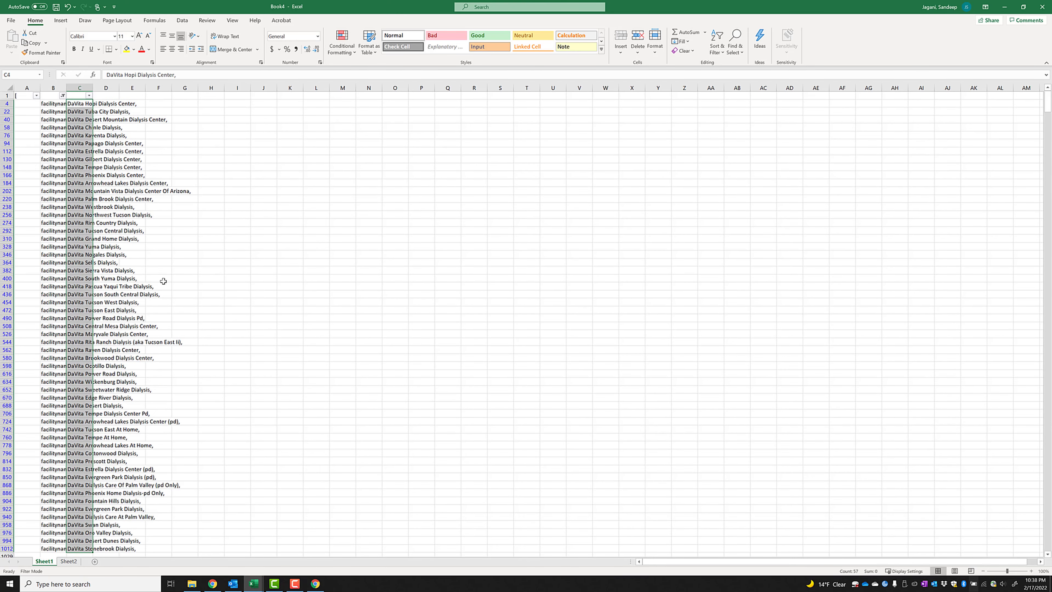
left_click(63, 96)
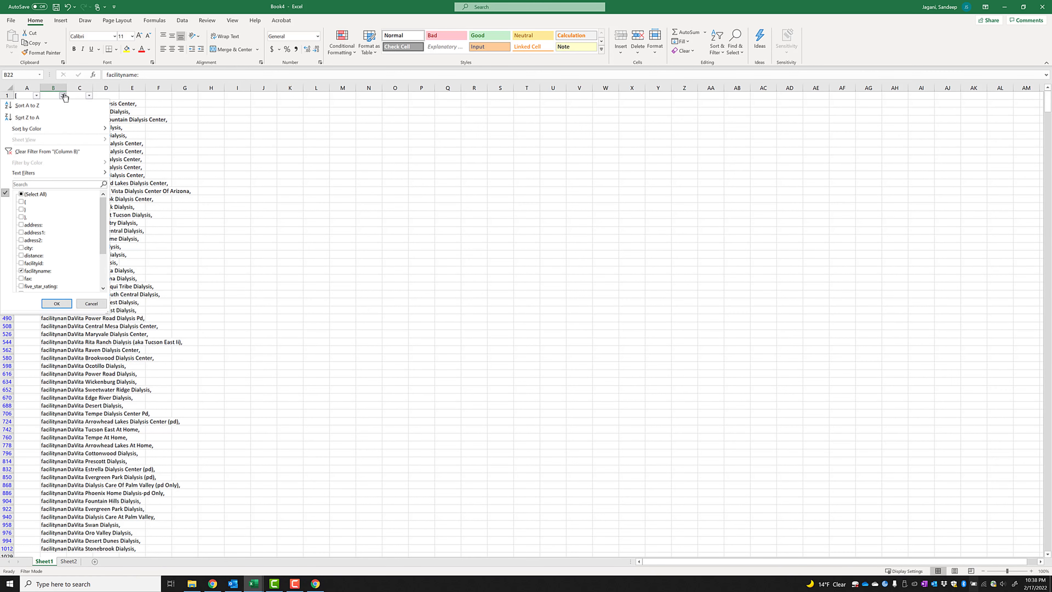
left_click(21, 270)
left_click(21, 271)
left_click(60, 304)
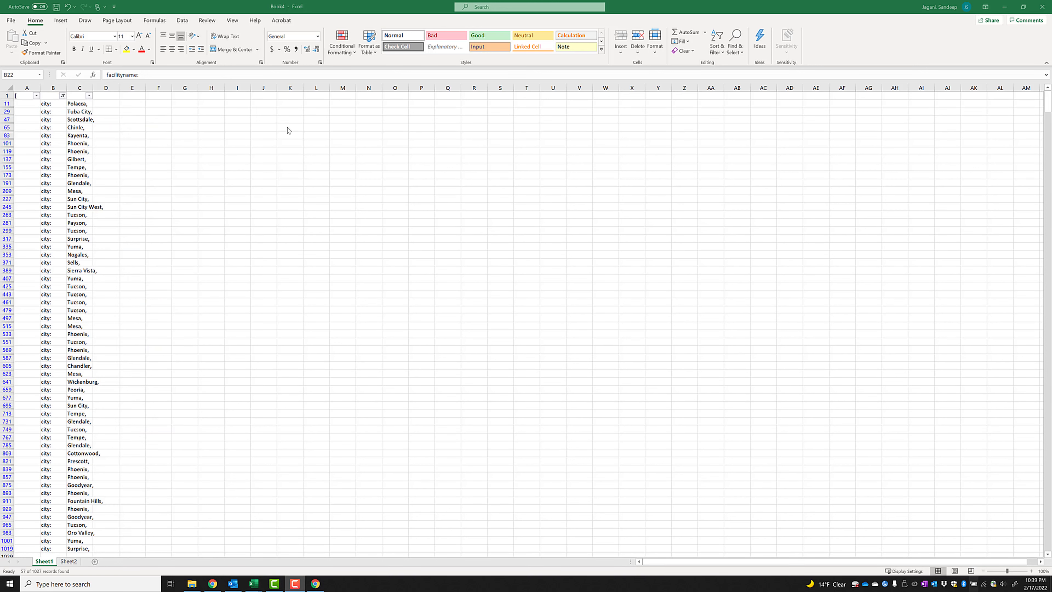
Copy the filtered Arizona cities from column C of Sheet1 and paste them beside the facility names on Sheet2, starting at C75.
left_click_drag(76, 104, 89, 549)
left_click_drag(69, 589, 74, 539)
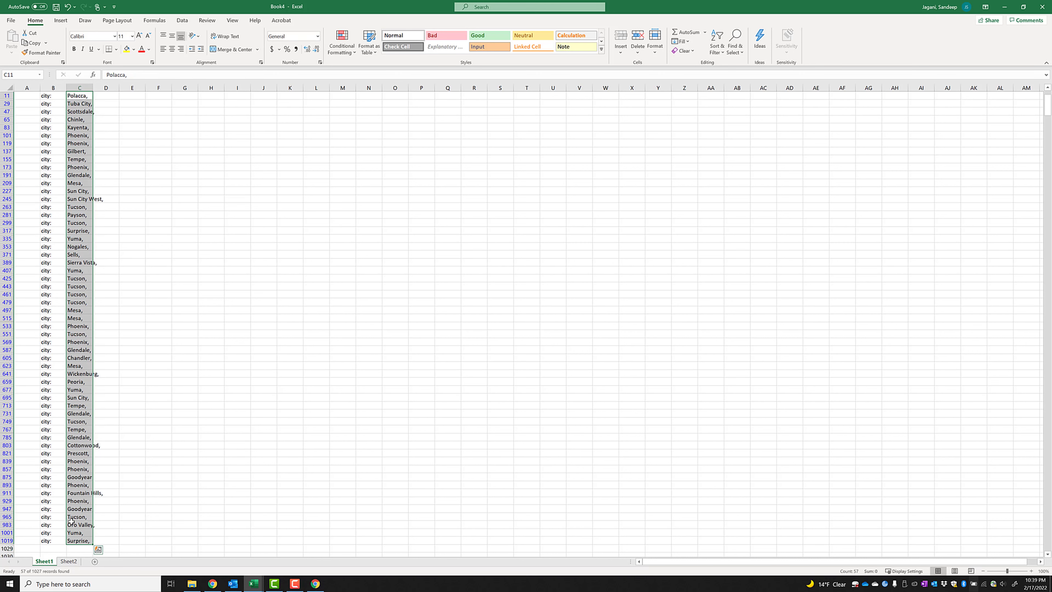
key("ctrl+c")
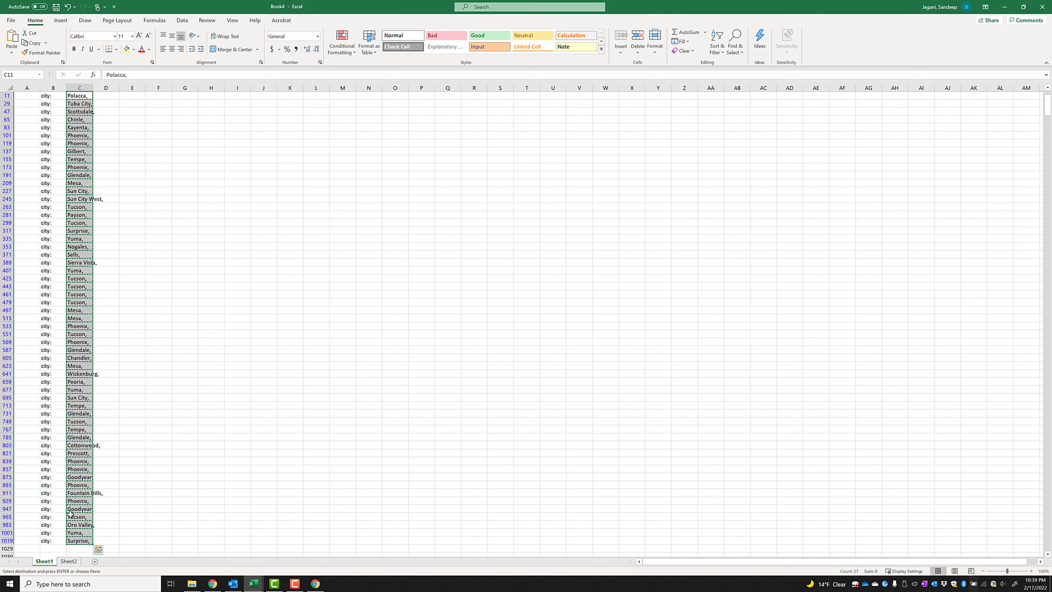
left_click(67, 561)
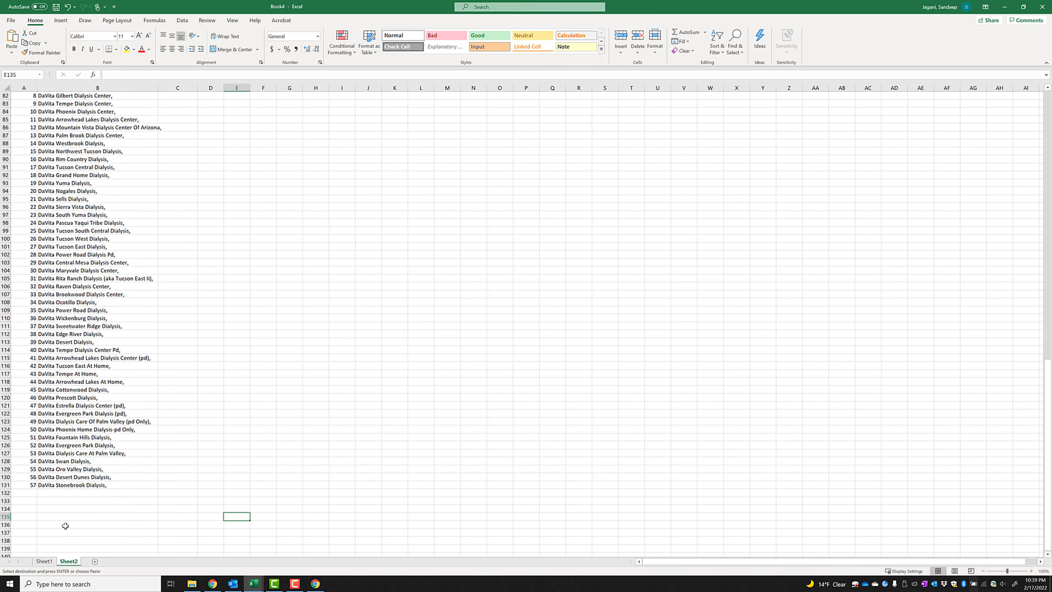
scroll(162, 385, "up", 7)
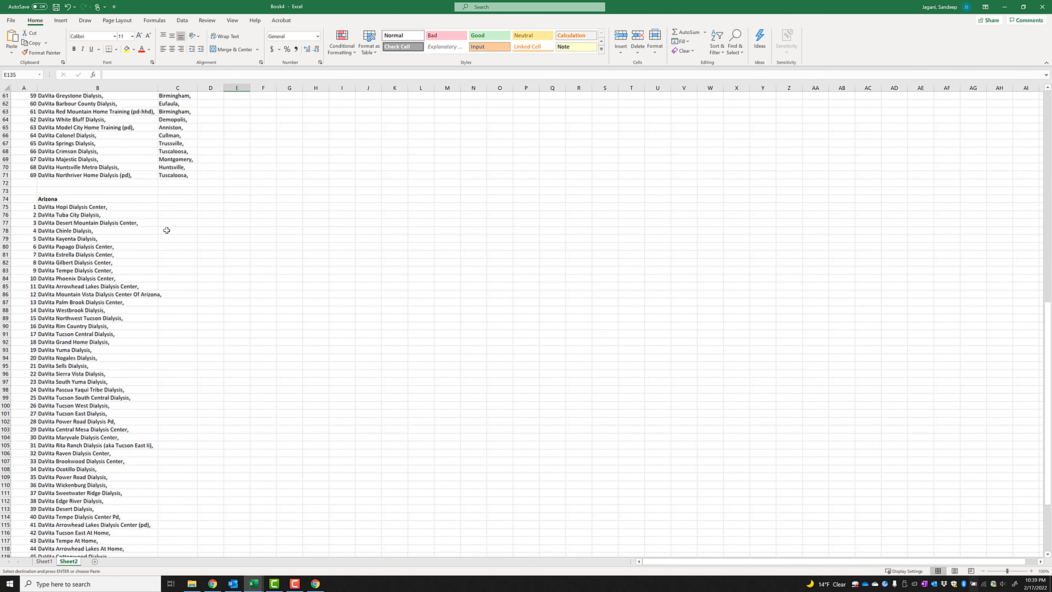
left_click(175, 209)
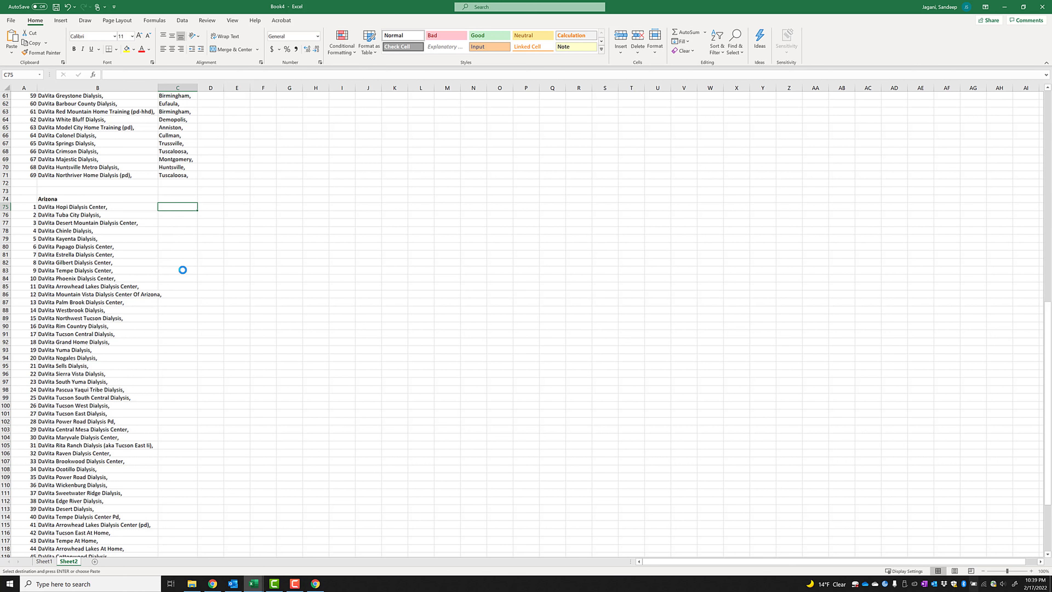
key("ctrl+v")
scroll(190, 402, "down", 4)
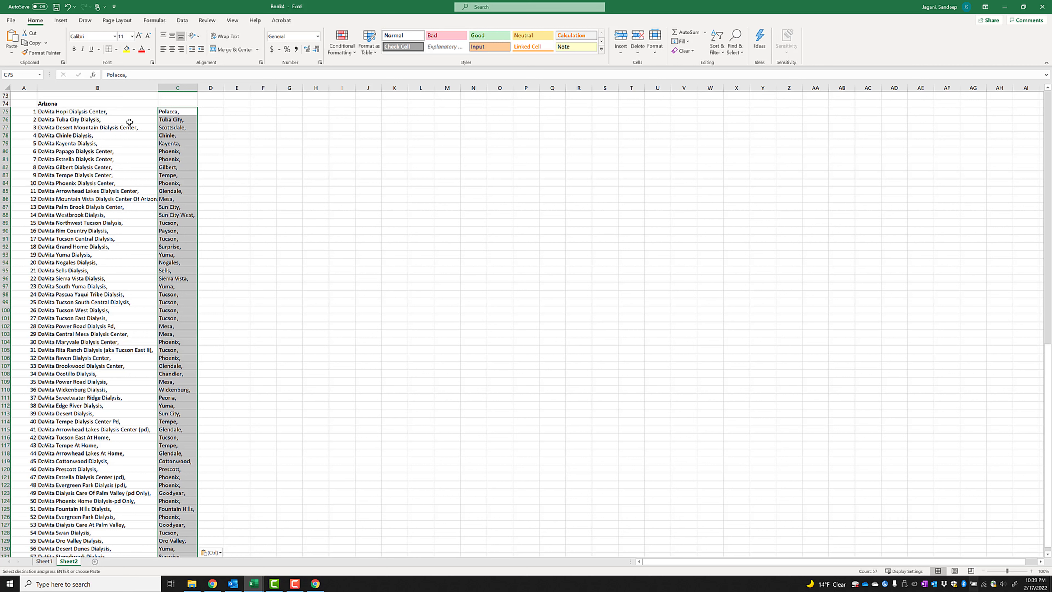
Check the Sheet2 Arizona names and cities against the DaVita search results in Chrome, from the first center through results page 6.
left_click_drag(122, 111, 165, 109)
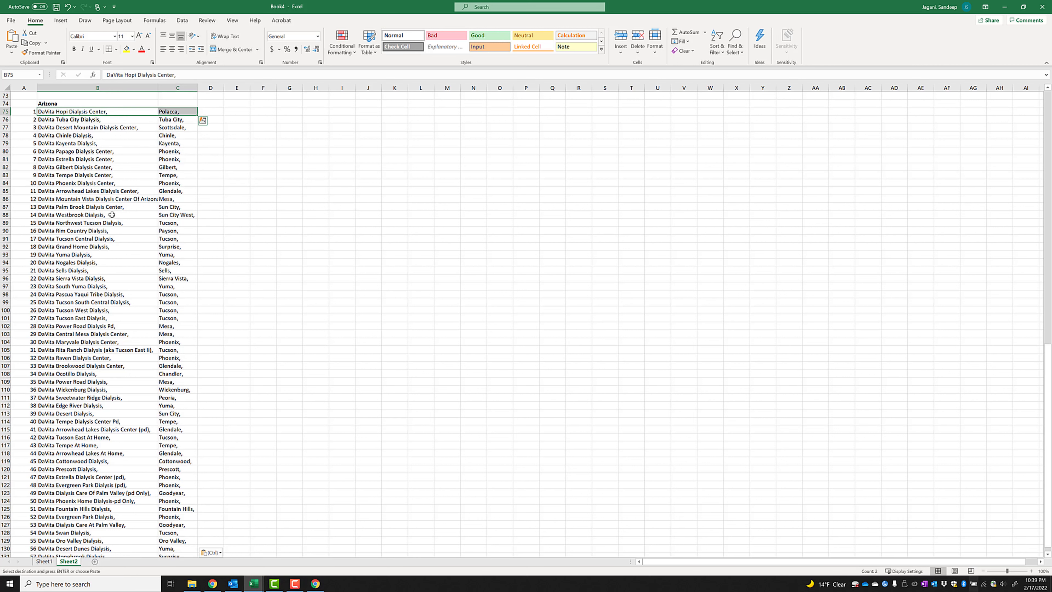
key("alt+Tab")
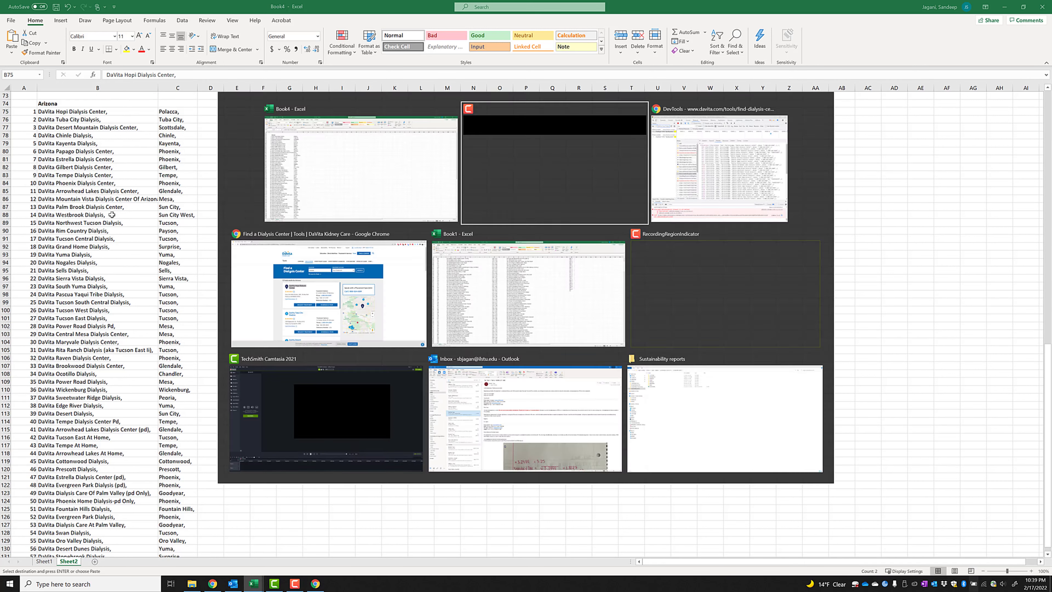
key("alt+Tab")
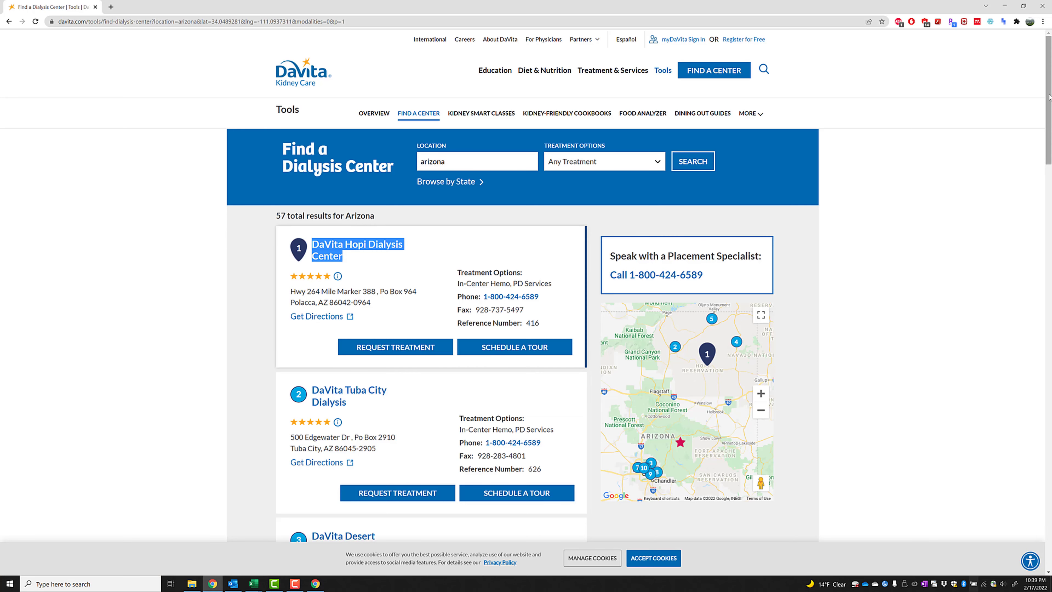
scroll(668, 382, "down", 20)
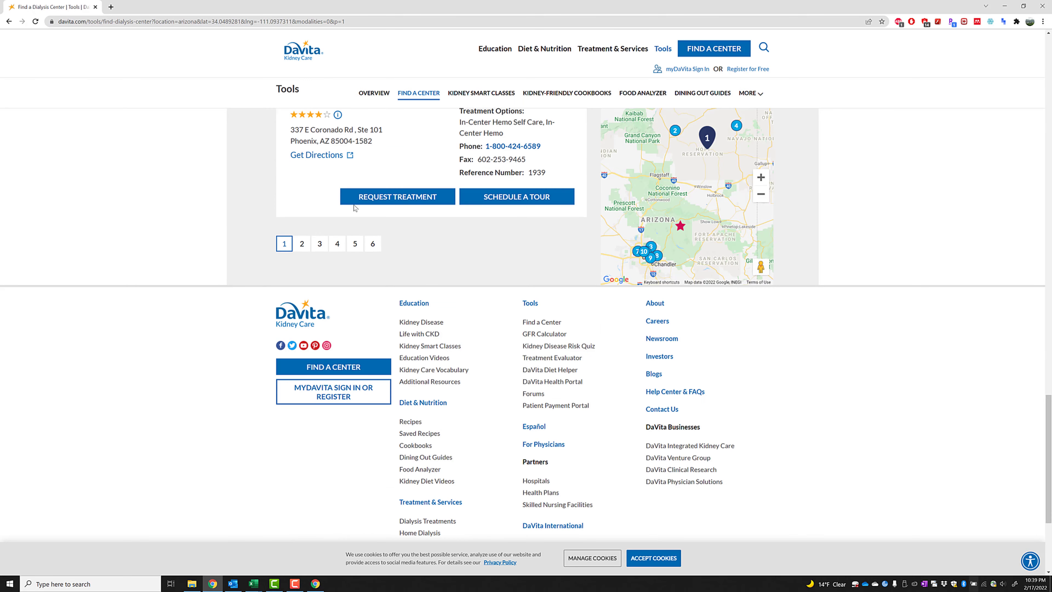
left_click(380, 243)
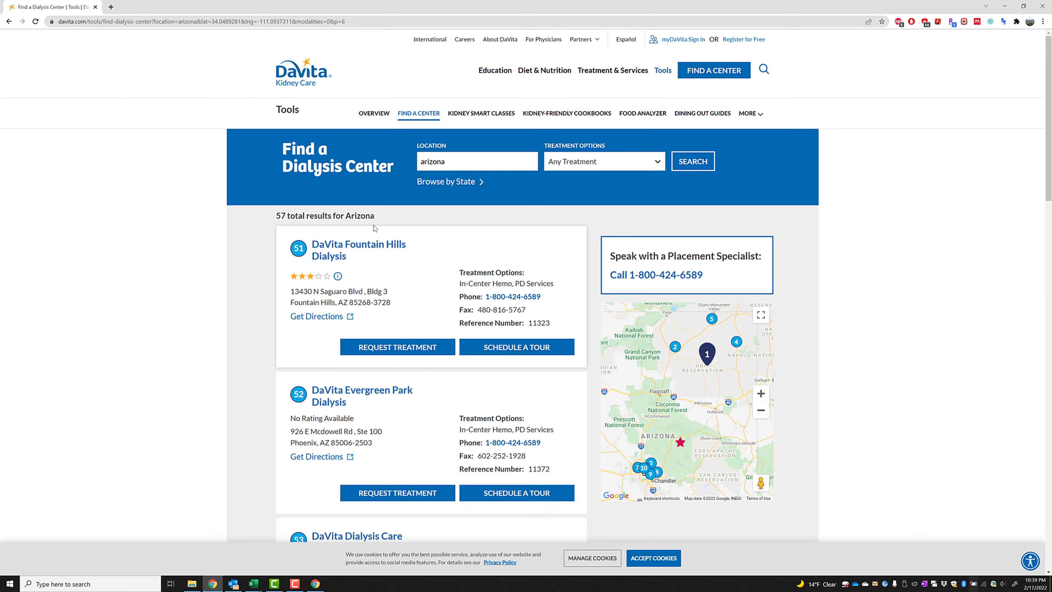
scroll(413, 222, "down", 15)
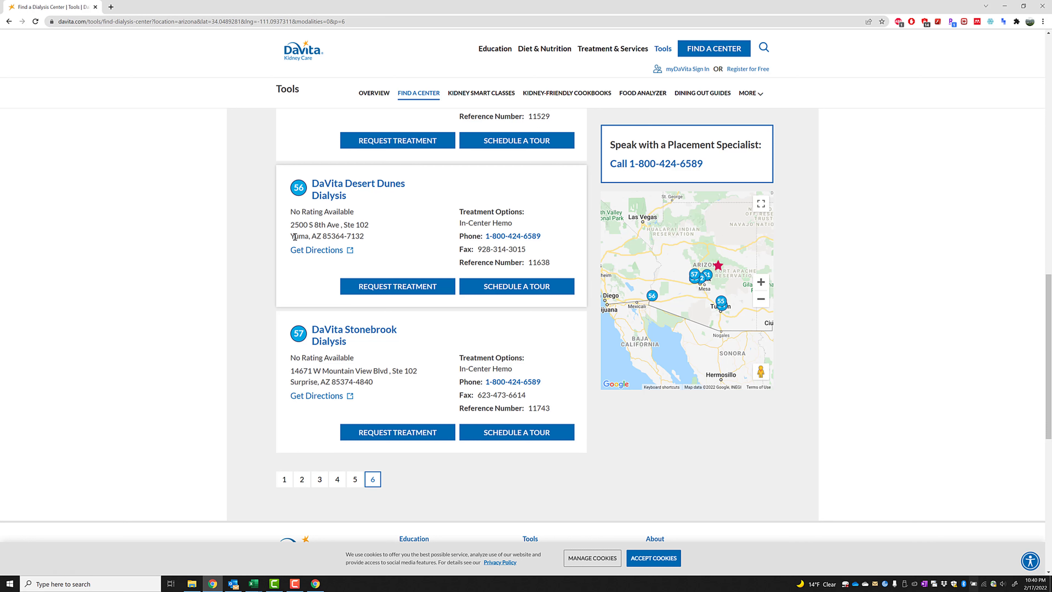
Return to the Excel workbook and check the DaVita Desert Dunes Dialysis name and city in row 130.
key("alt+Tab")
left_click(261, 382)
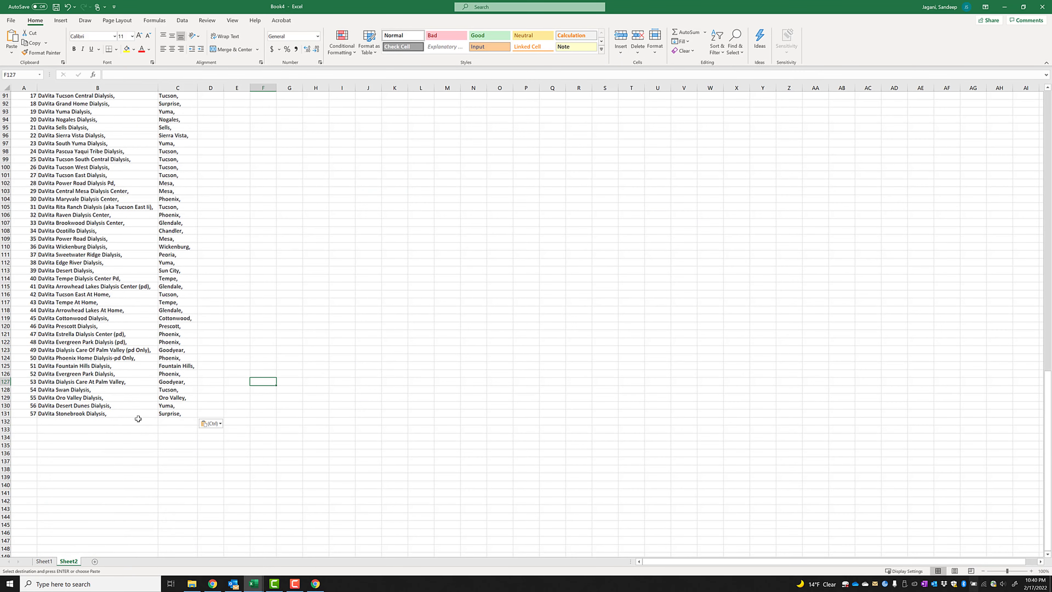
left_click_drag(110, 406, 178, 406)
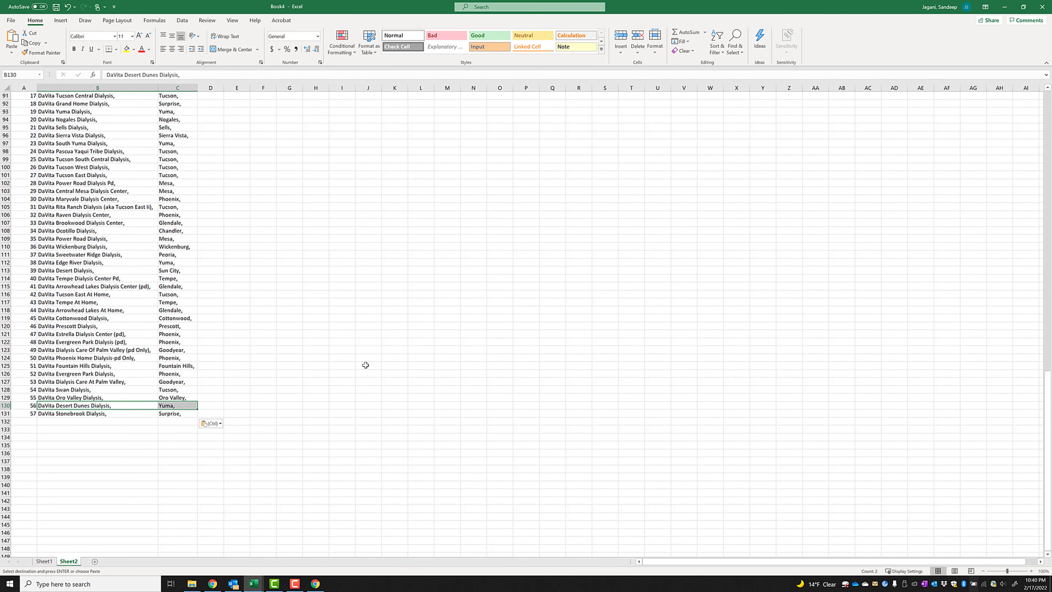